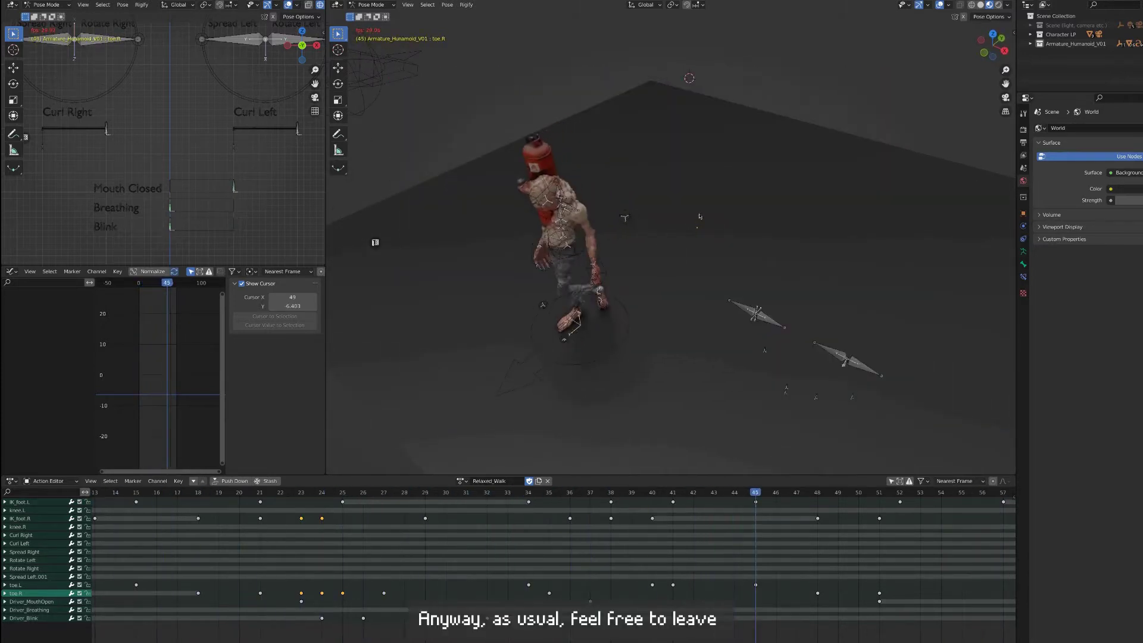
# Play back the Relaxed_Walk action and scrub through its frames to review the character's walk
pyautogui.press('space')
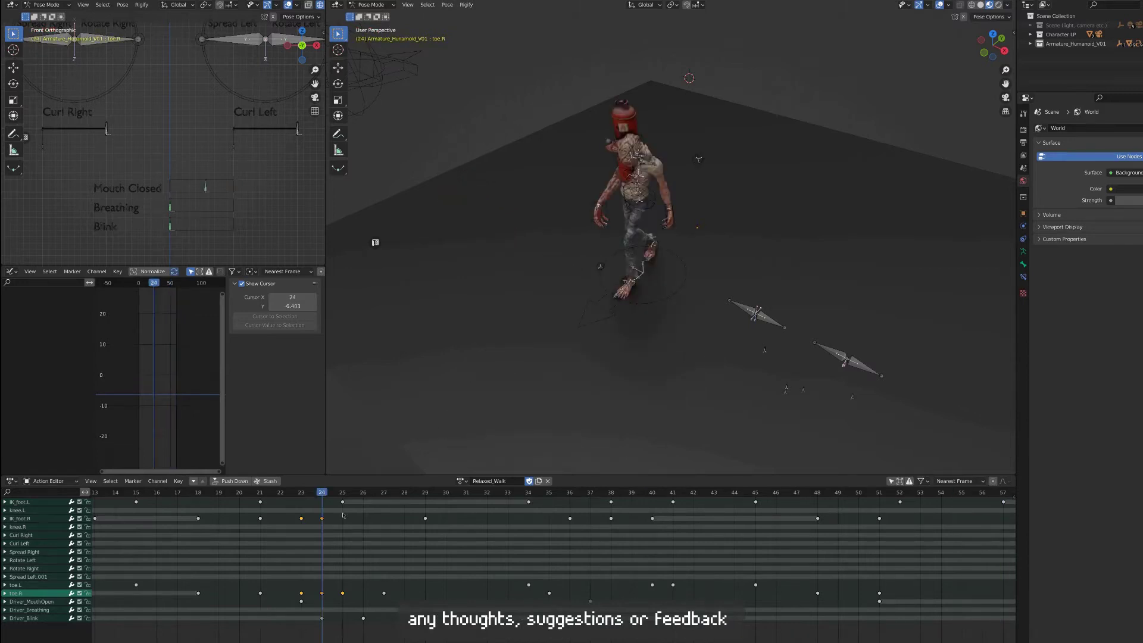
pyautogui.keyDown('shift'); pyautogui.moveTo(282, 552); pyautogui.dragTo(481, 552, button='right'); pyautogui.keyUp('shift')
pyautogui.moveTo(481, 551); pyautogui.dragTo(841, 531)
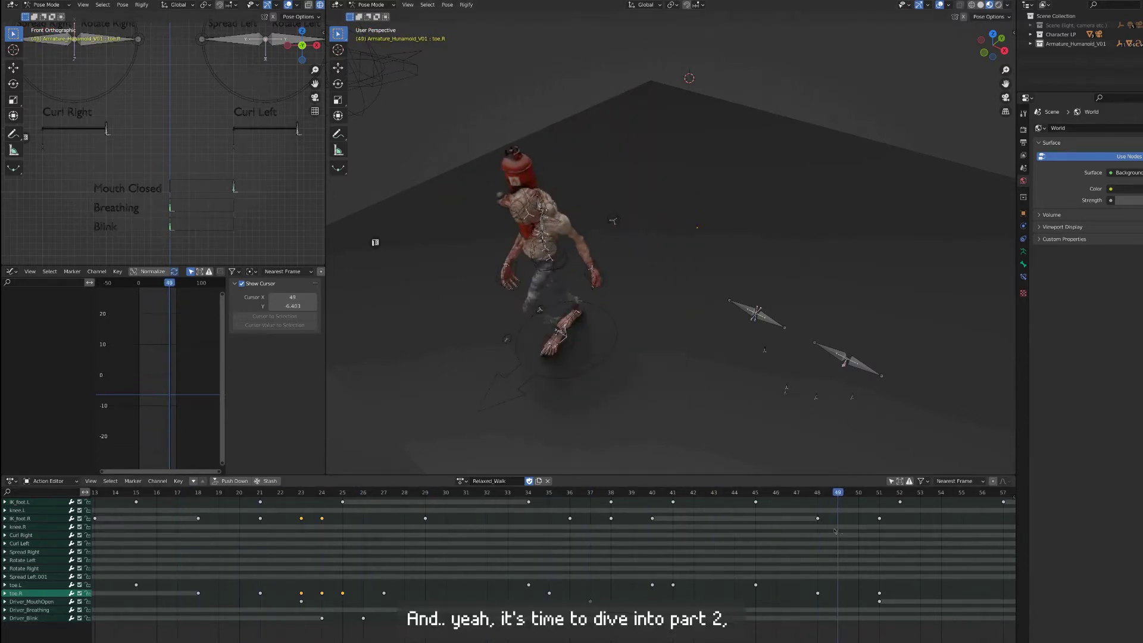
pyautogui.press('space')
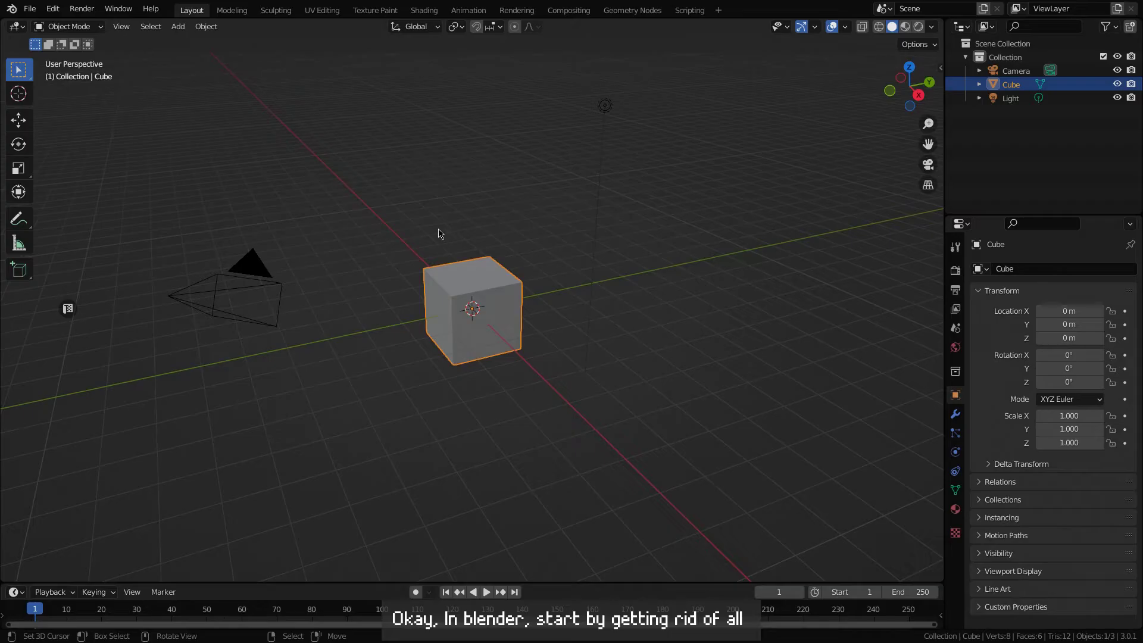
# Delete all the default objects from the scene: the cube, camera and light
pyautogui.moveTo(438, 234); pyautogui.dragTo(440, 301, button='middle')
pyautogui.scroll(-3, 506, 324)
pyautogui.press('a')
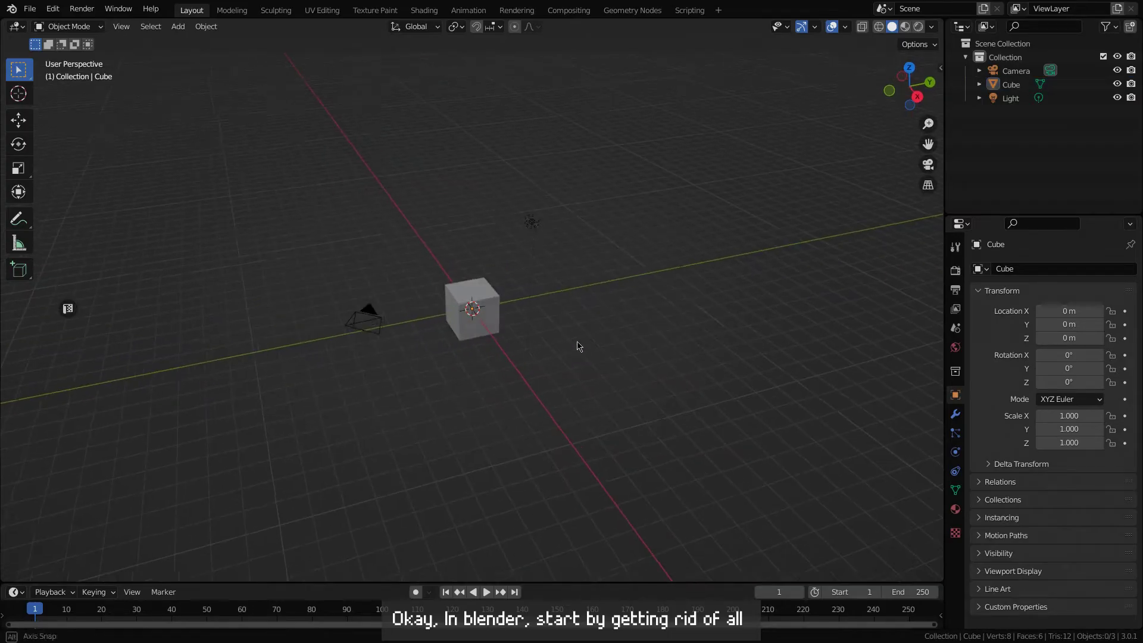
pyautogui.press('a')
pyautogui.press('Delete')
# Split off a narrow Image Editor beside the 3D viewport and load the concept image Concept01.png into it
pyautogui.moveTo(6, 581); pyautogui.dragTo(303, 566)
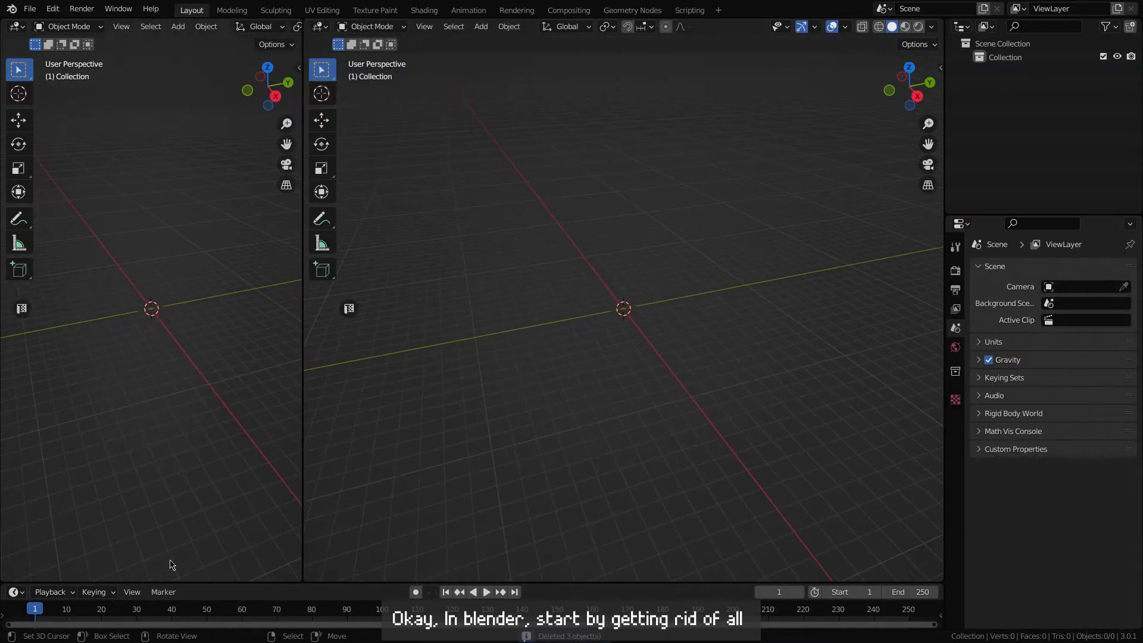
pyautogui.click(16, 26)
pyautogui.click(47, 86)
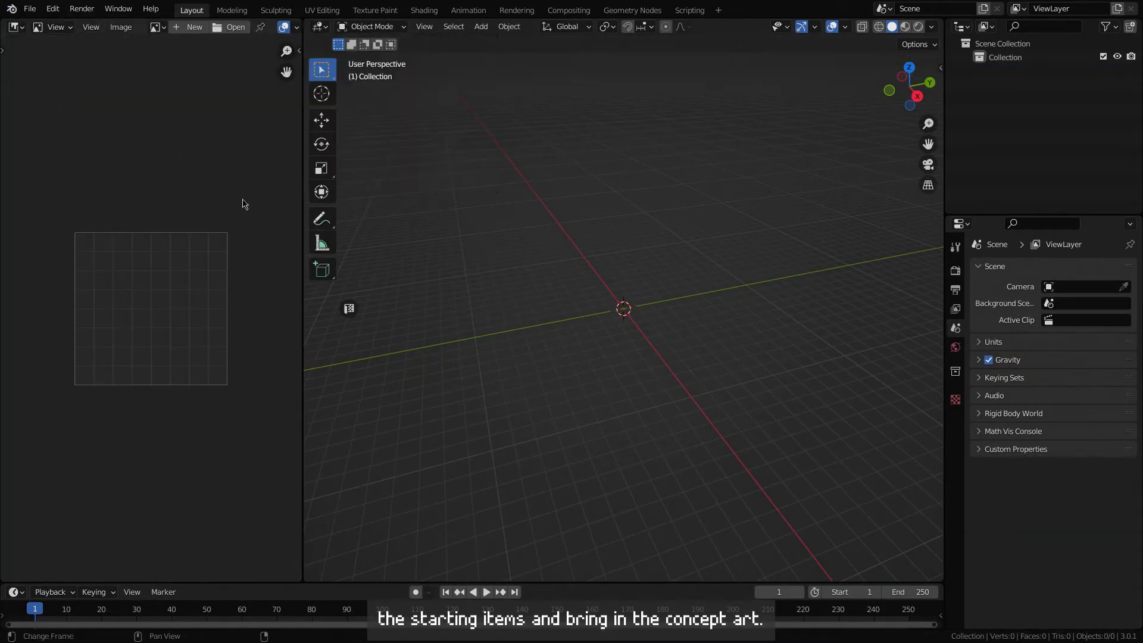
pyautogui.moveTo(89, 300); pyautogui.dragTo(142, 287)
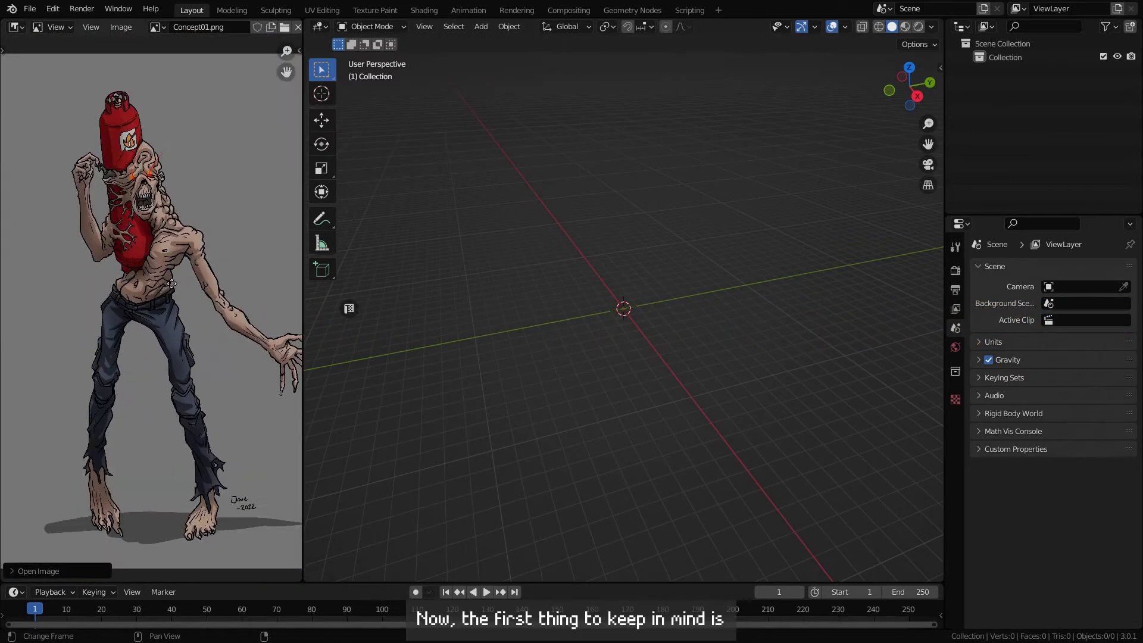
# Add a UV sphere at the world origin from the top orthographic view
pyautogui.press('KP_7')
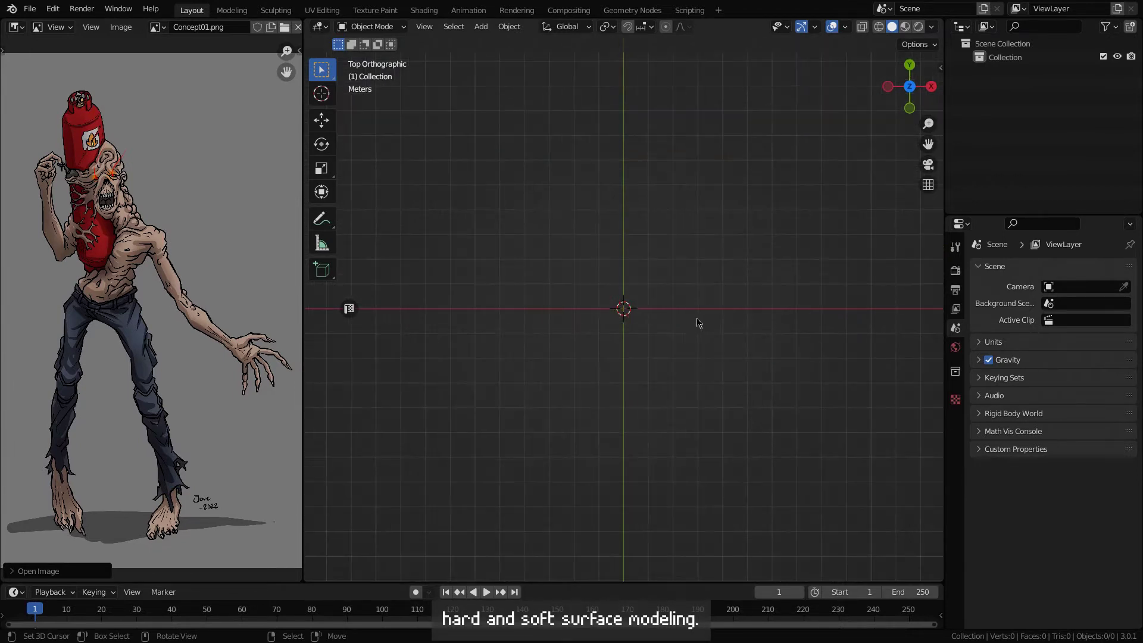
pyautogui.scroll(3, 672, 340)
pyautogui.hotkey('shift', 'a')
pyautogui.moveTo(680, 336)
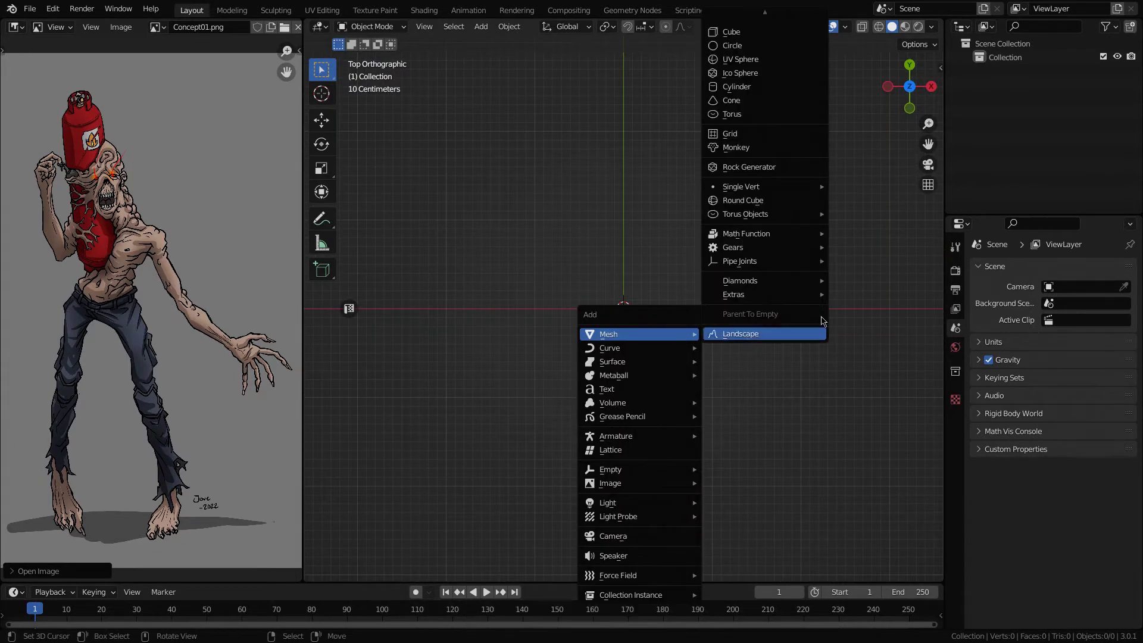
pyautogui.click(733, 66)
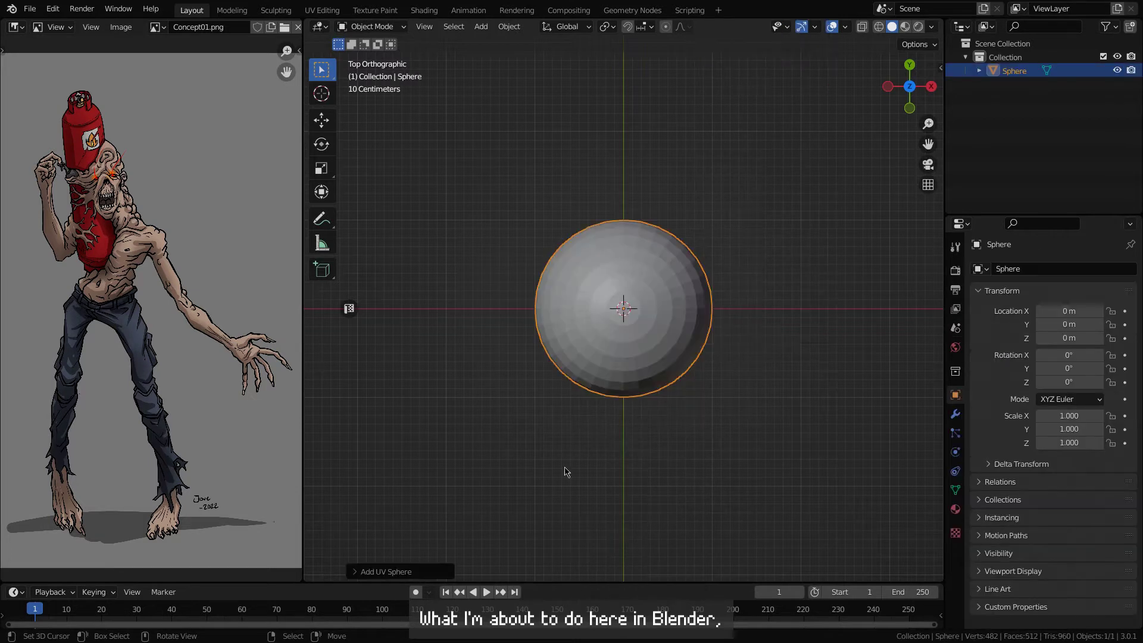
# Try to move the sphere's whole mesh up about 1 m along the global Z axis in Edit Mode
pyautogui.scroll(-4, 589, 458)
pyautogui.moveTo(610, 447); pyautogui.dragTo(610, 444, button='middle')
pyautogui.press('Tab')
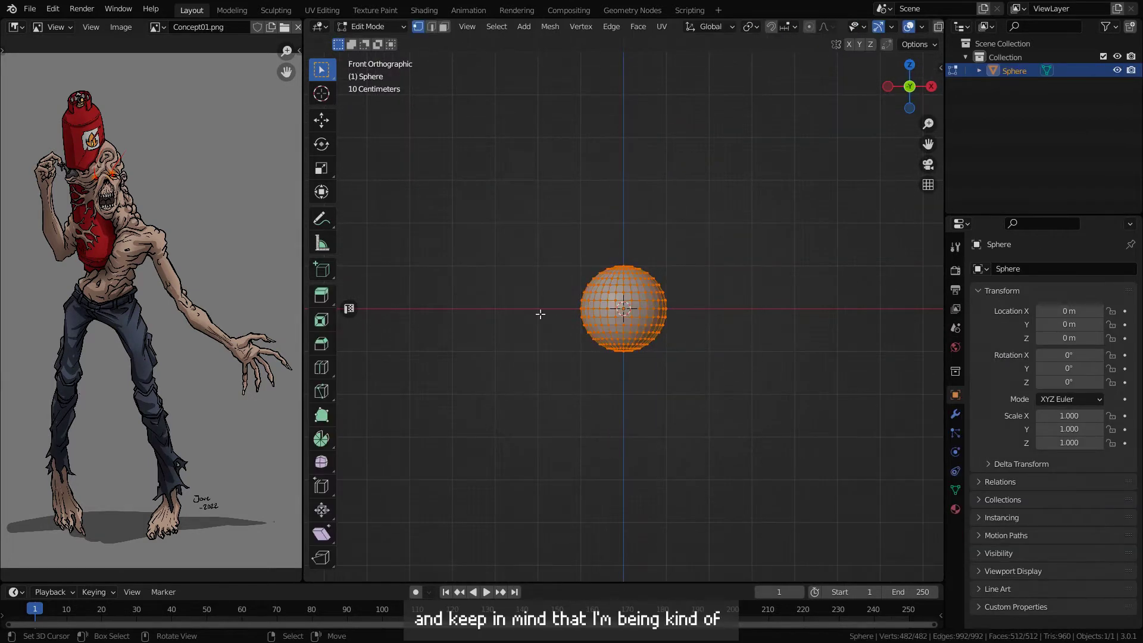
pyautogui.hotkey('alt', 'z')
pyautogui.press('g')
pyautogui.press('z')
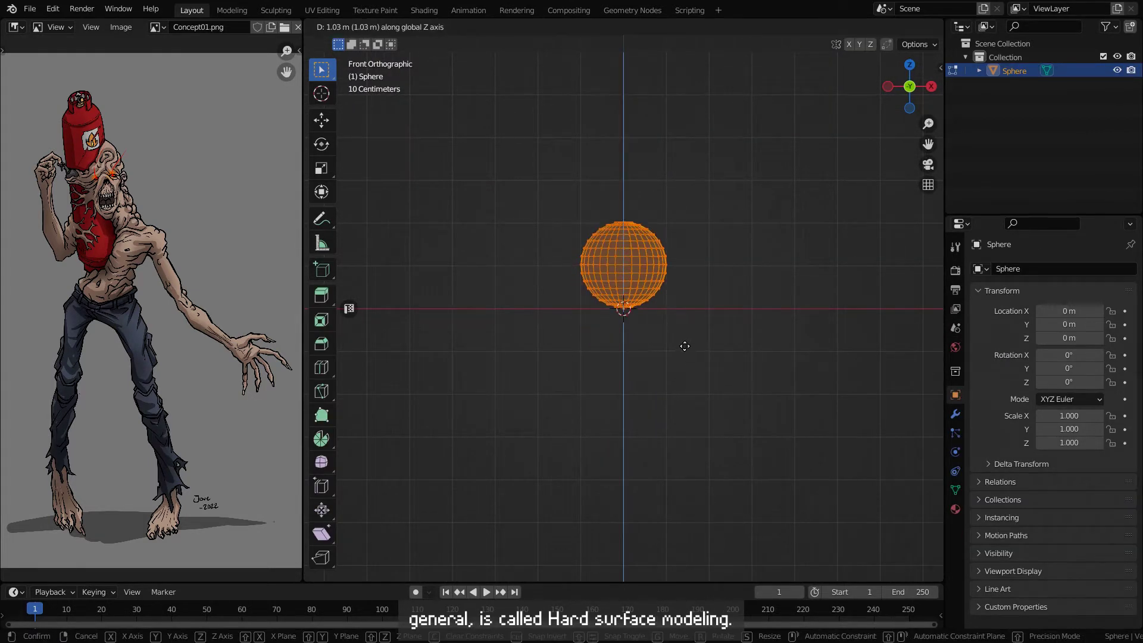
pyautogui.click(684, 351)
pyautogui.press('g')
pyautogui.click(684, 350)
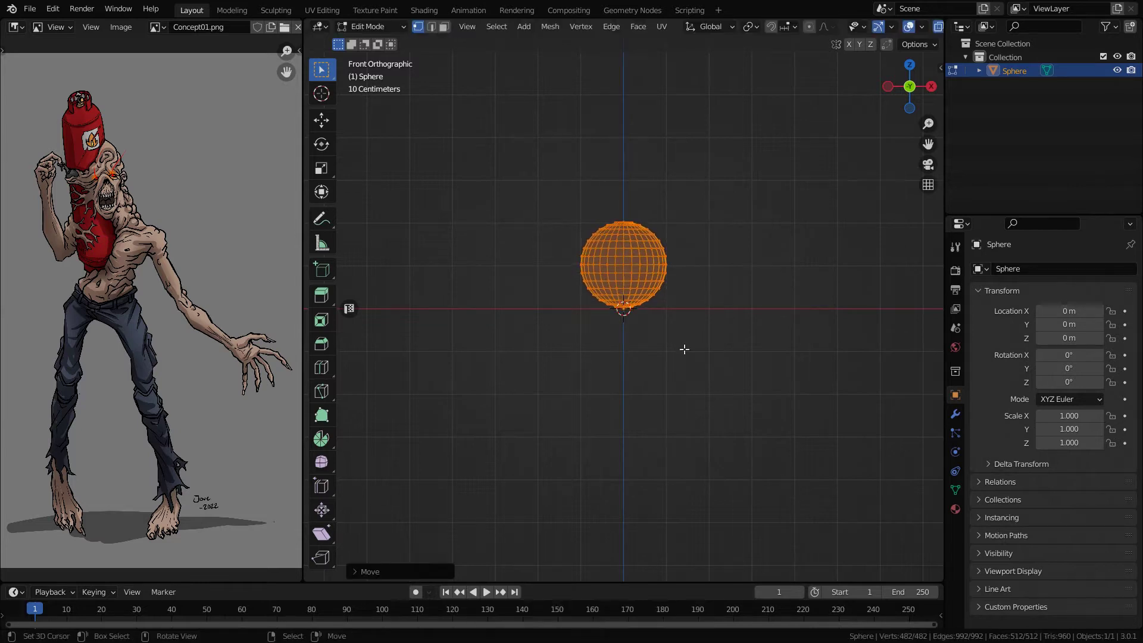
pyautogui.hotkey('ctrl', 'z')
pyautogui.hotkey('ctrl', 'z')
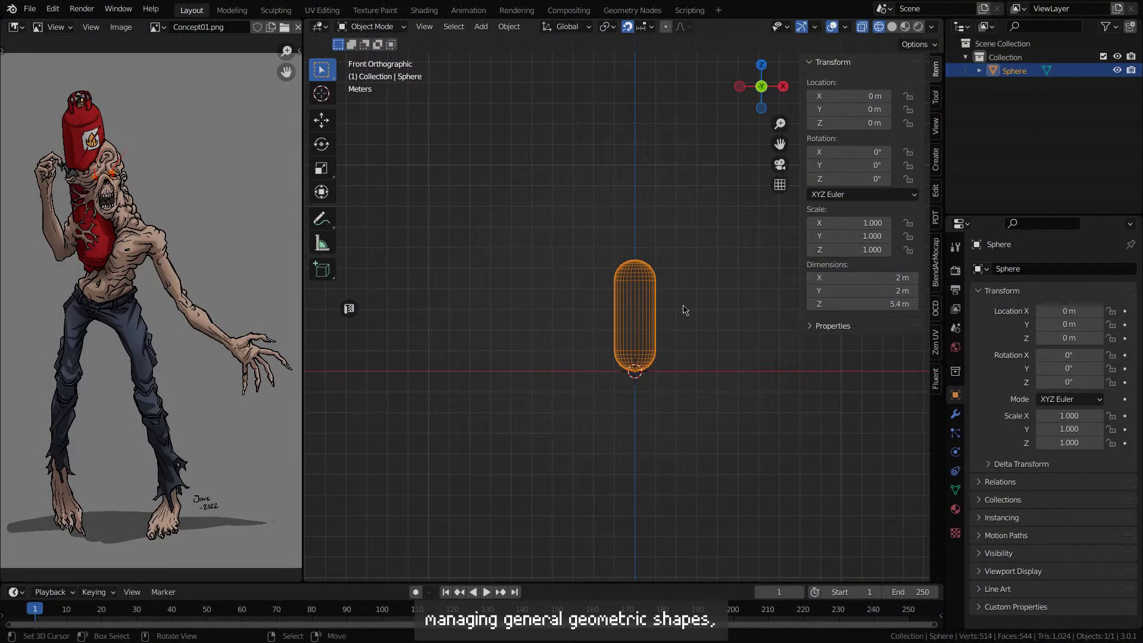
# Lengthen the capsule by moving its upper half up along Z to a local median height of about 7.28 m
pyautogui.scroll(2, 655, 346)
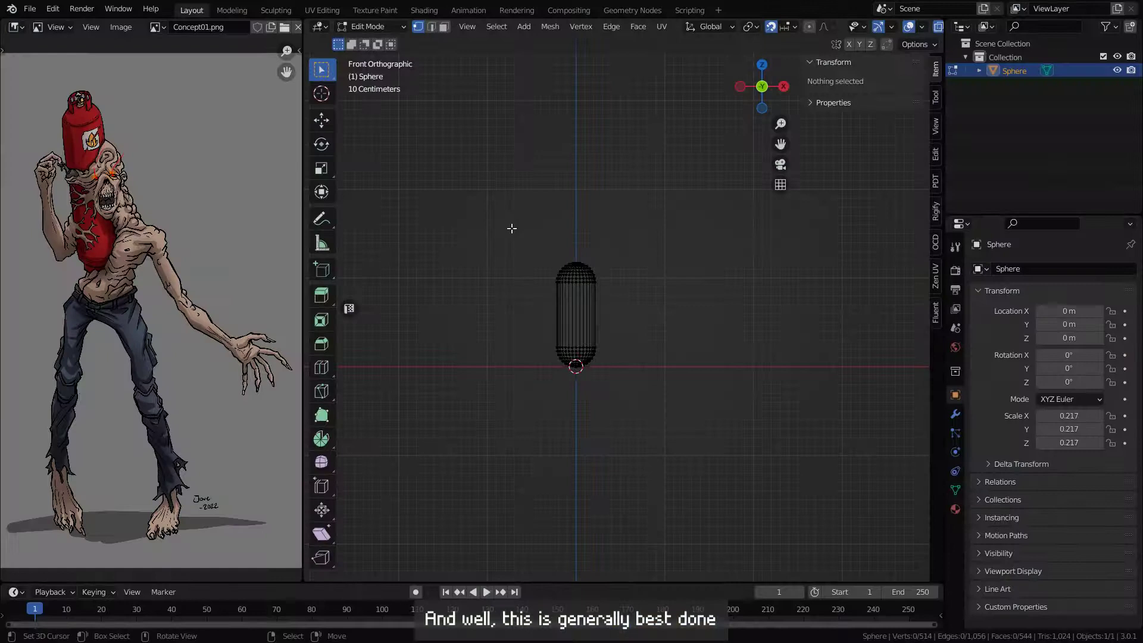
pyautogui.moveTo(510, 230); pyautogui.dragTo(658, 306)
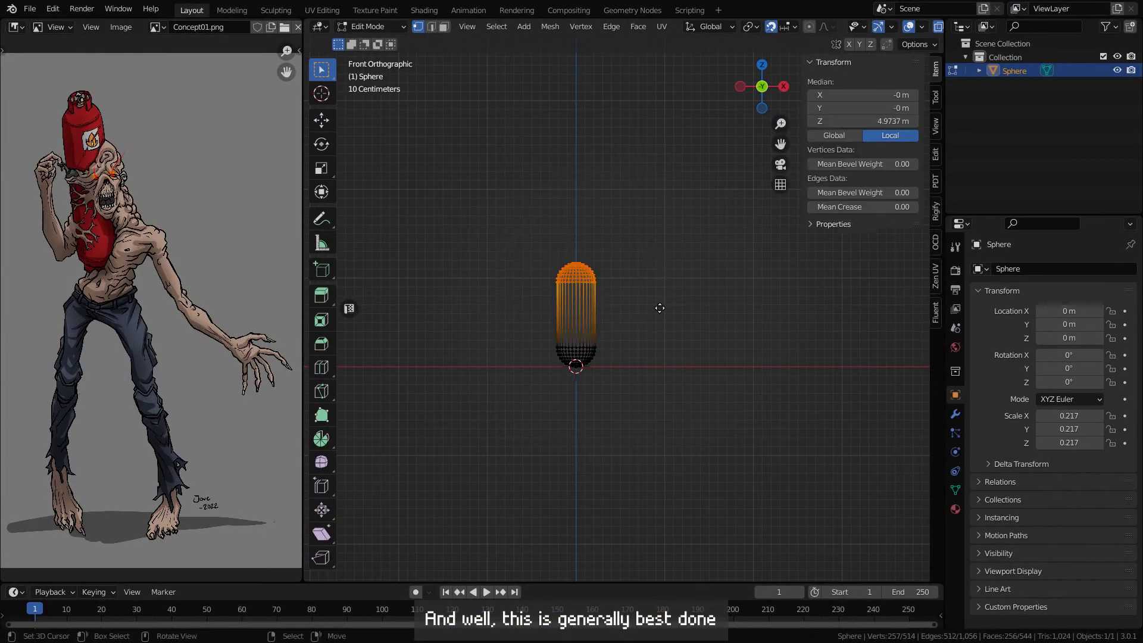
pyautogui.press('g')
pyautogui.press('z')
pyautogui.click(652, 265)
pyautogui.scroll(3, 600, 343)
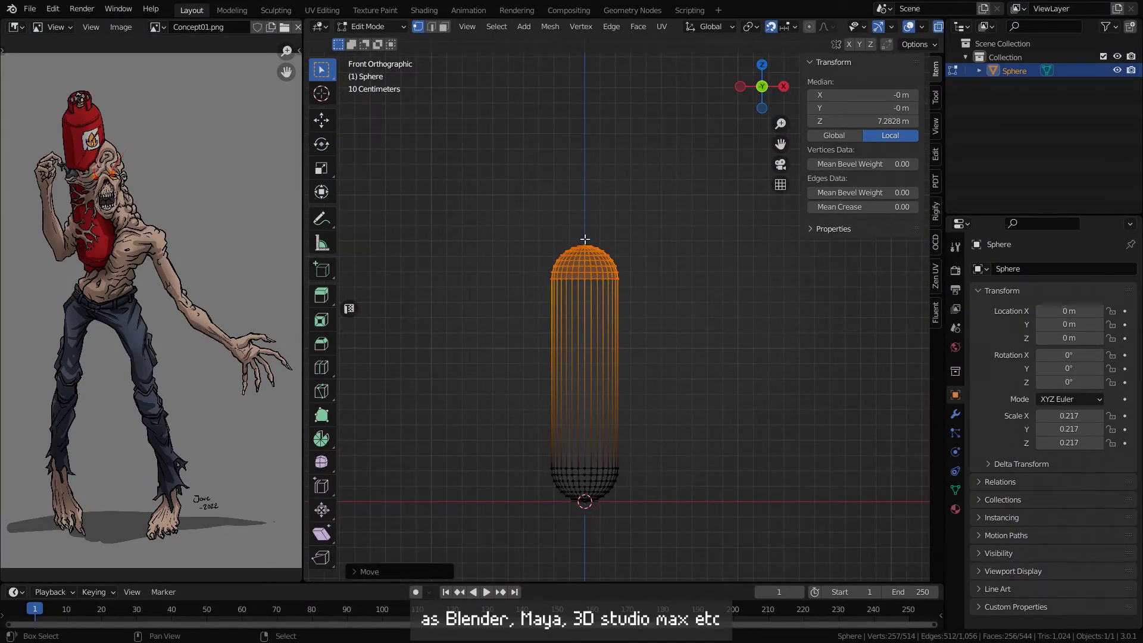
pyautogui.keyDown('shift'); pyautogui.moveTo(599, 311); pyautogui.dragTo(608, 307, button='middle'); pyautogui.keyUp('shift')
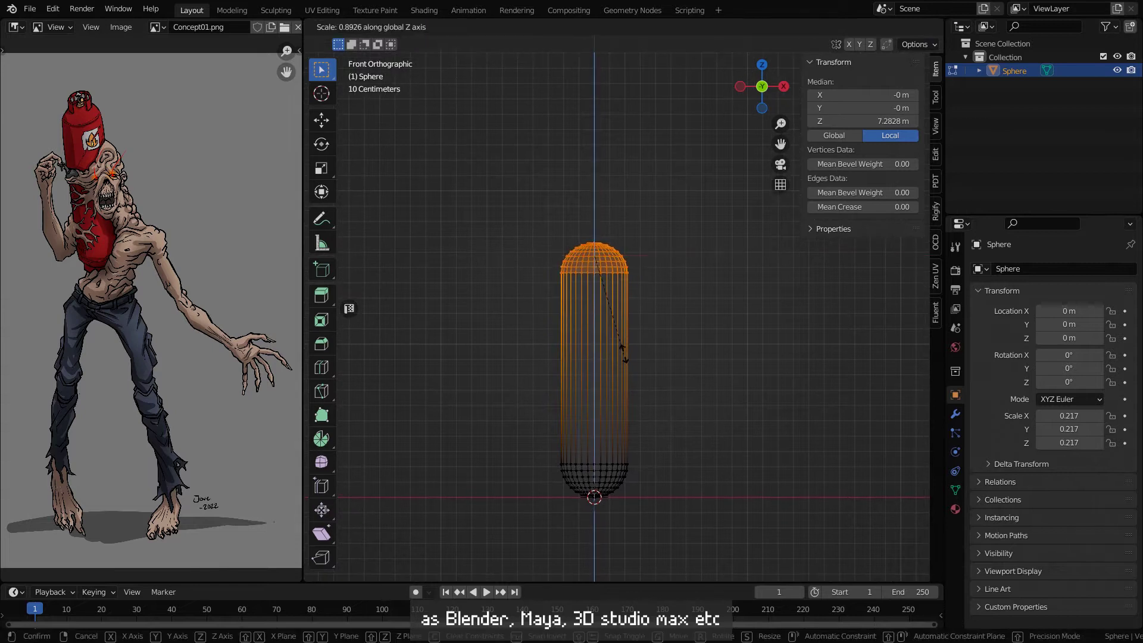
# Set the transform pivot point to Active Element and make increment snapping affect scaling too
pyautogui.click(747, 30)
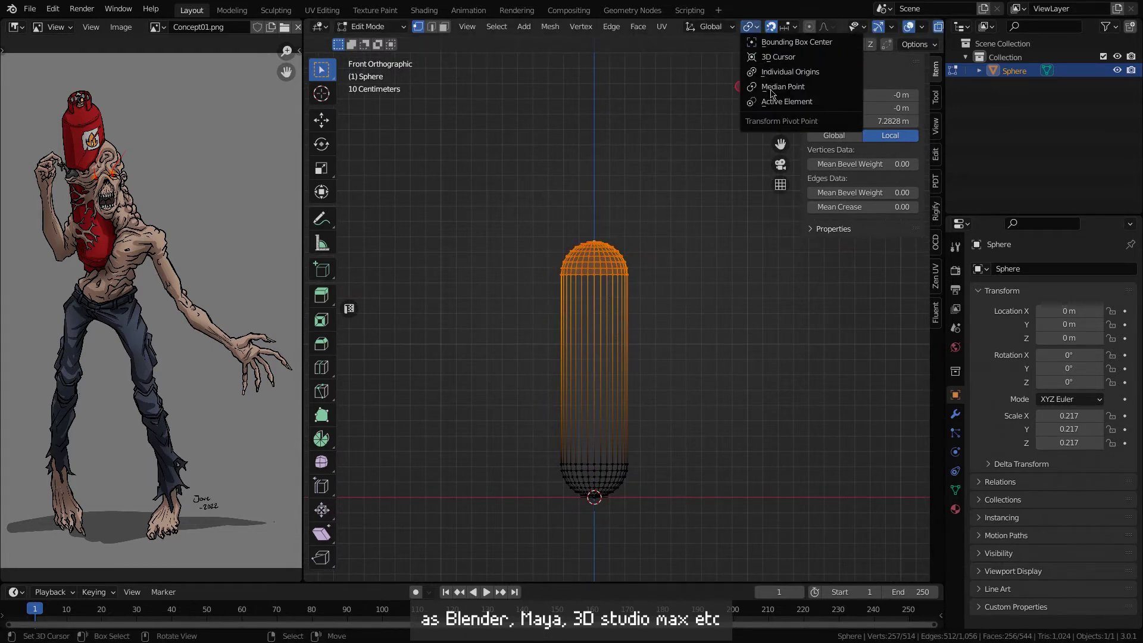
pyautogui.click(773, 99)
pyautogui.click(796, 26)
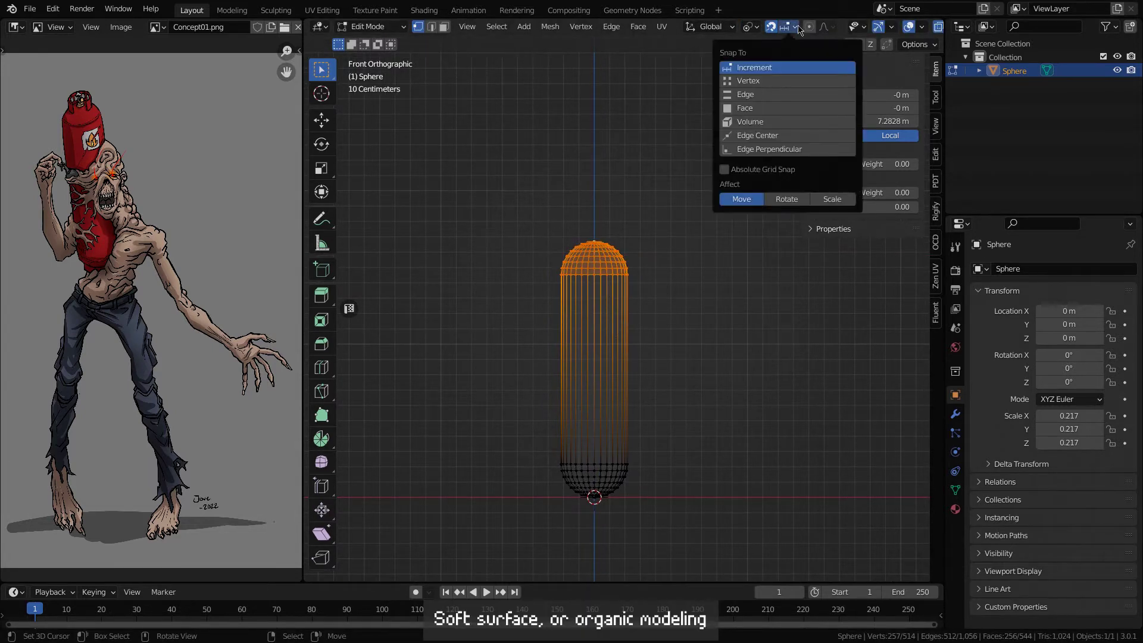
pyautogui.click(827, 199)
# Flatten the capsule's top cap by scaling it to 0.7 along the global Z axis
pyautogui.press('s')
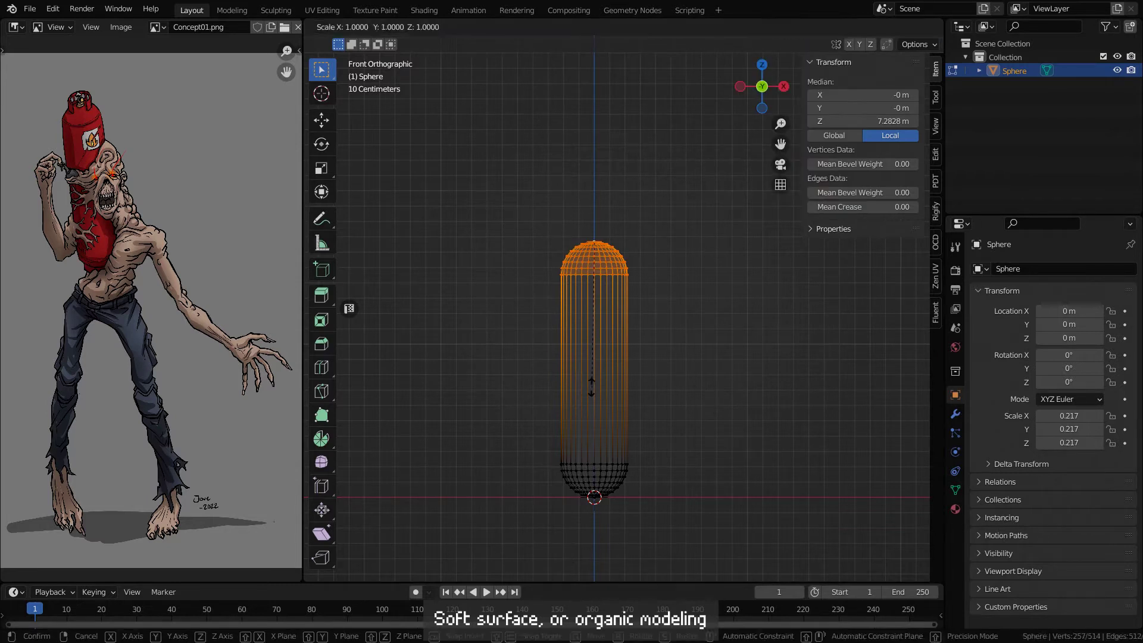
pyautogui.press('z')
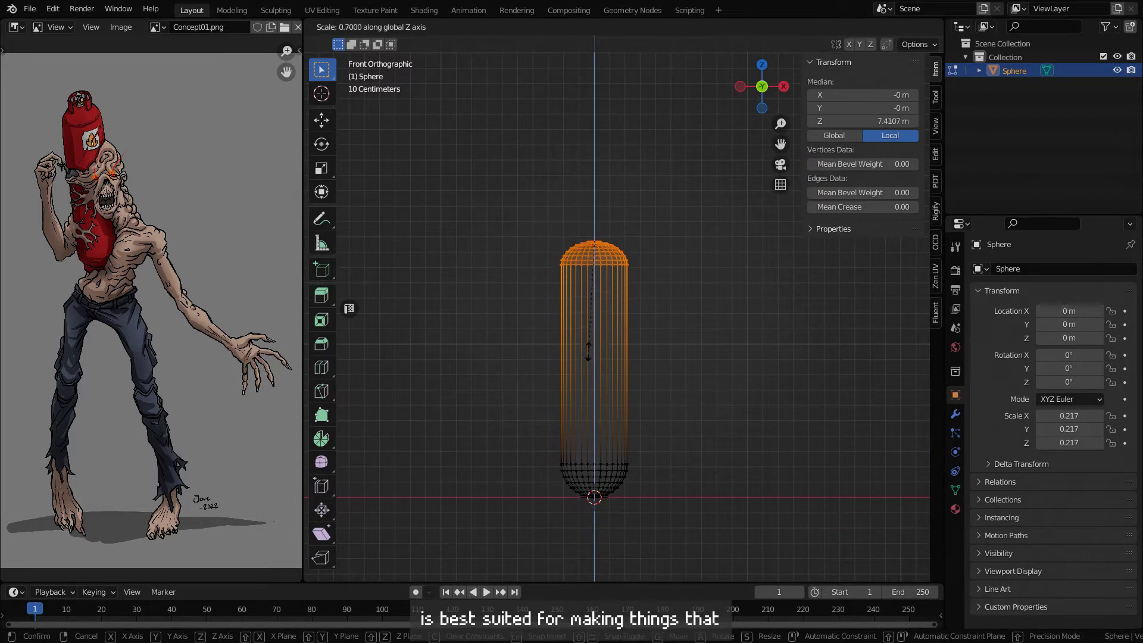
pyautogui.click(589, 351)
# Flatten the capsule's bottom cap along Z about its tip vertex to a median height of about 0.30 m, and return to Object Mode
pyautogui.hotkey('alt', 'a')
pyautogui.moveTo(497, 432); pyautogui.dragTo(650, 512)
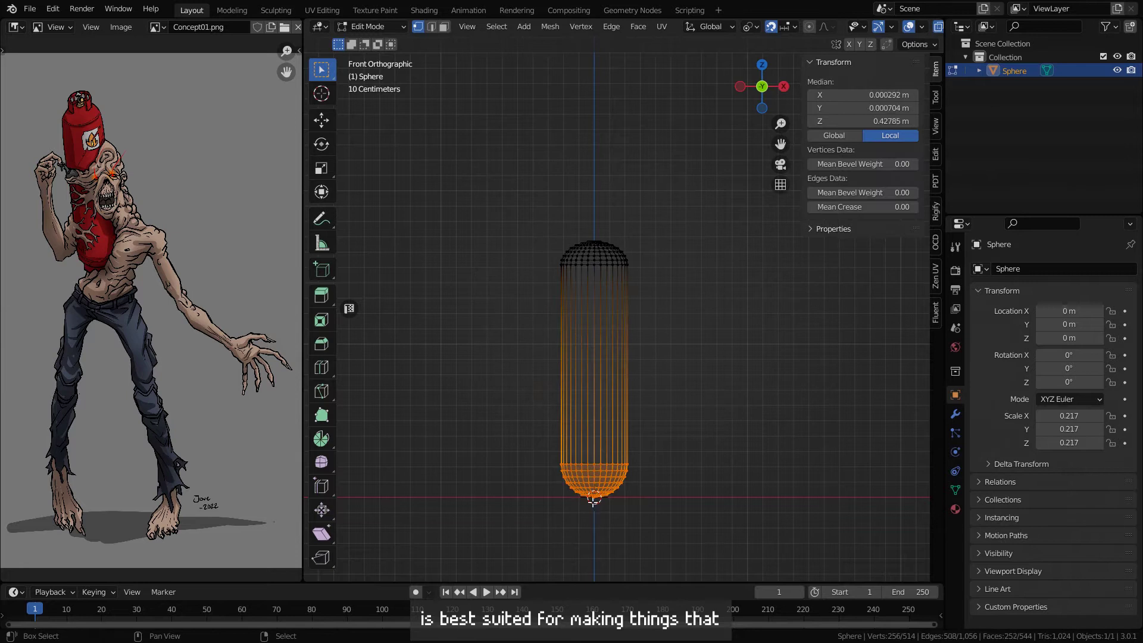
pyautogui.keyDown('shift'); pyautogui.click(592, 502); pyautogui.keyUp('shift')
pyautogui.keyDown('shift'); pyautogui.click(593, 500); pyautogui.keyUp('shift')
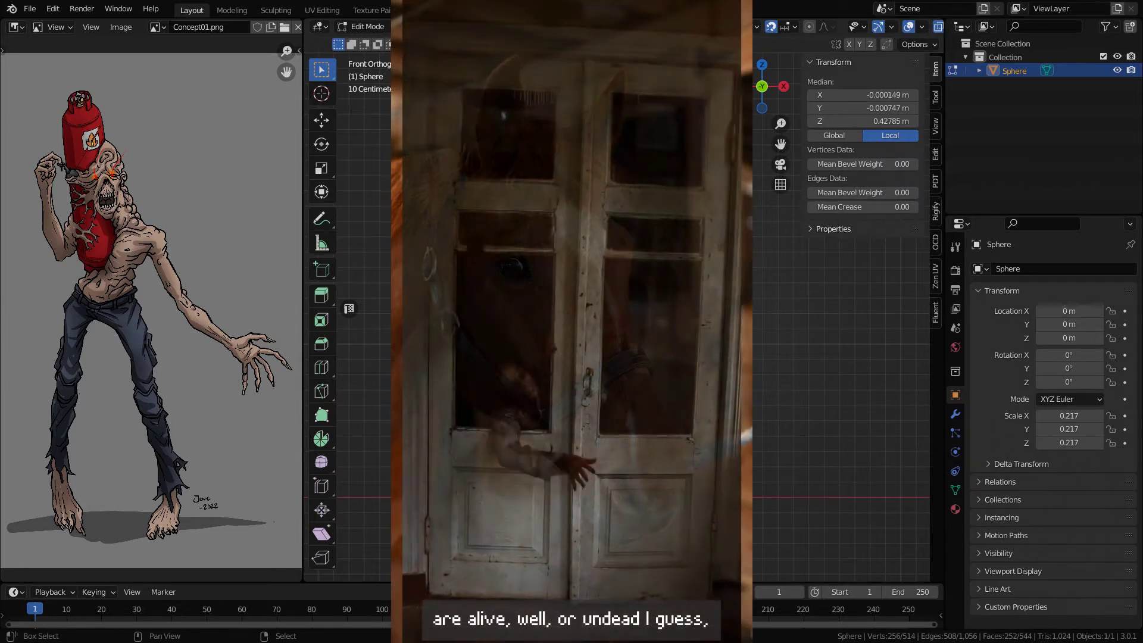
pyautogui.hotkey('ctrl', 'z')
pyautogui.press('s')
pyautogui.press('Escape')
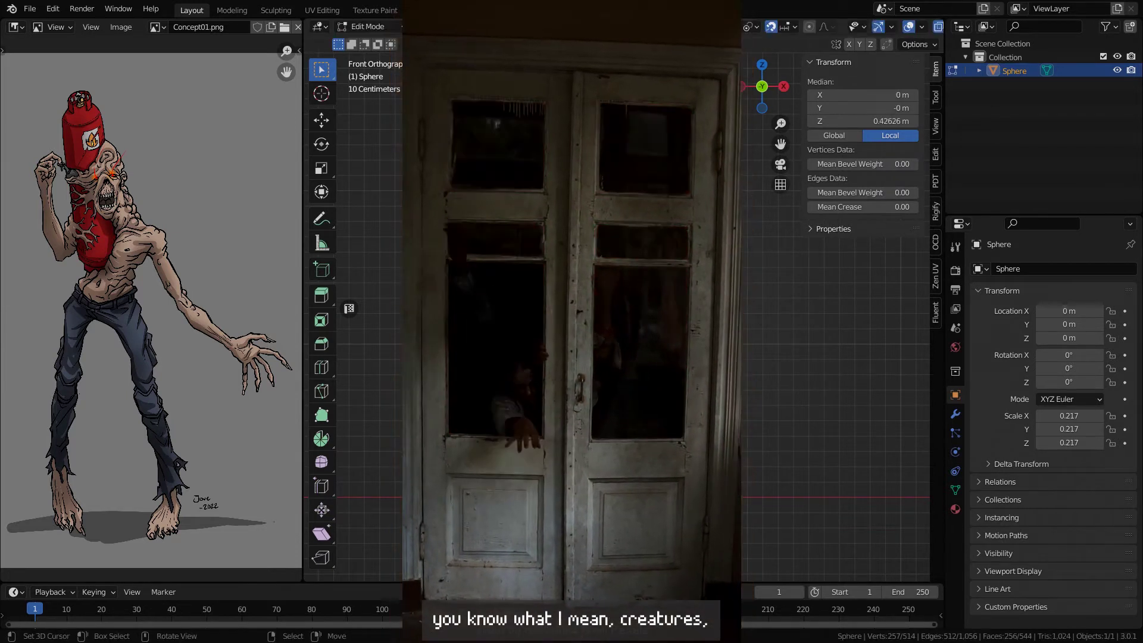
pyautogui.press('s')
pyautogui.press('z')
pyautogui.press('Return')
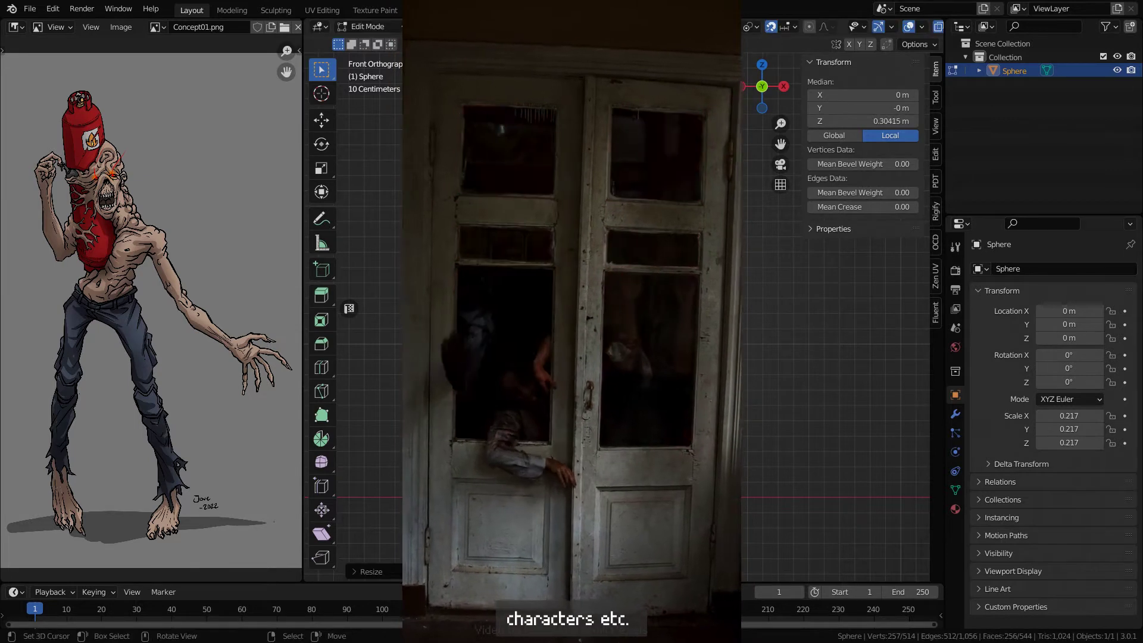
pyautogui.press('Tab')
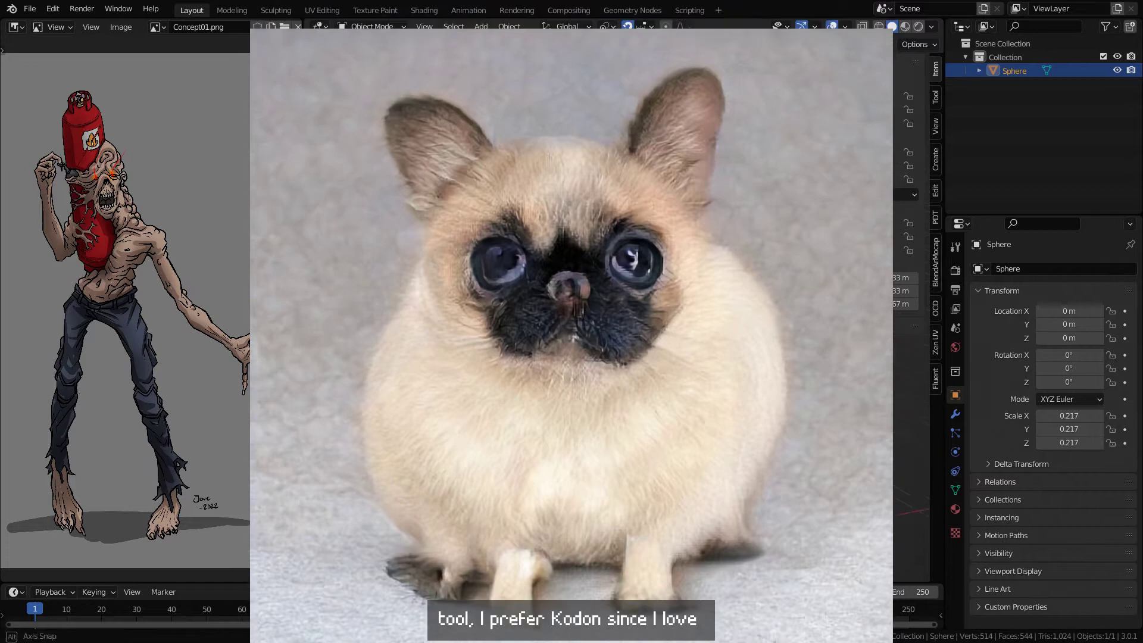
# Reopen the capsule mesh in Edit Mode with X-ray on, framing the bottom cap in front view
pyautogui.press('KP_1')
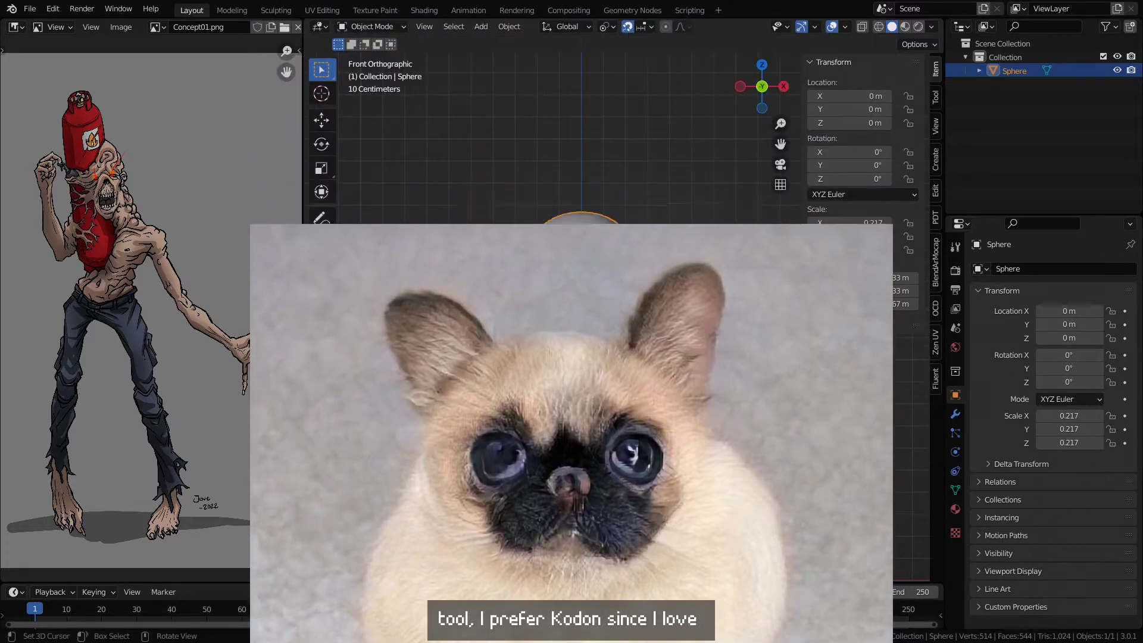
pyautogui.press('Tab')
pyautogui.scroll(2, 604, 255)
pyautogui.hotkey('alt', 'z')
pyautogui.keyDown('shift'); pyautogui.moveTo(606, 473); pyautogui.dragTo(579, 321, button='middle'); pyautogui.keyUp('shift')
pyautogui.keyDown('shift'); pyautogui.moveTo(550, 385); pyautogui.dragTo(591, 363, button='middle'); pyautogui.keyUp('shift')
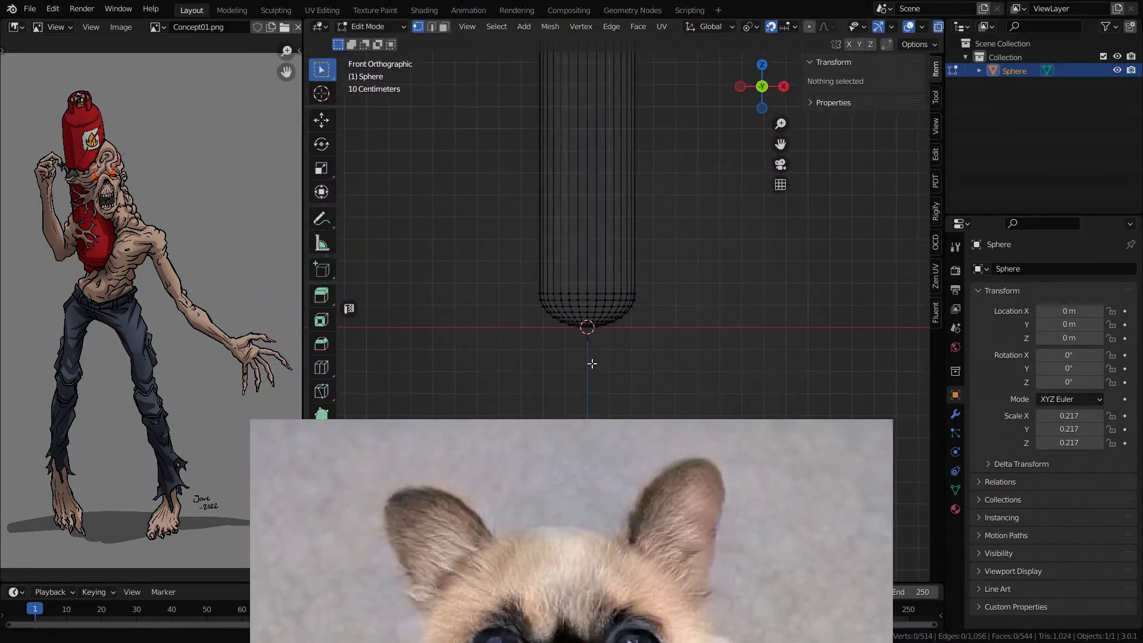
pyautogui.scroll(4, 592, 363)
pyautogui.keyDown('shift'); pyautogui.moveTo(550, 326); pyautogui.dragTo(561, 317, button='middle'); pyautogui.keyUp('shift')
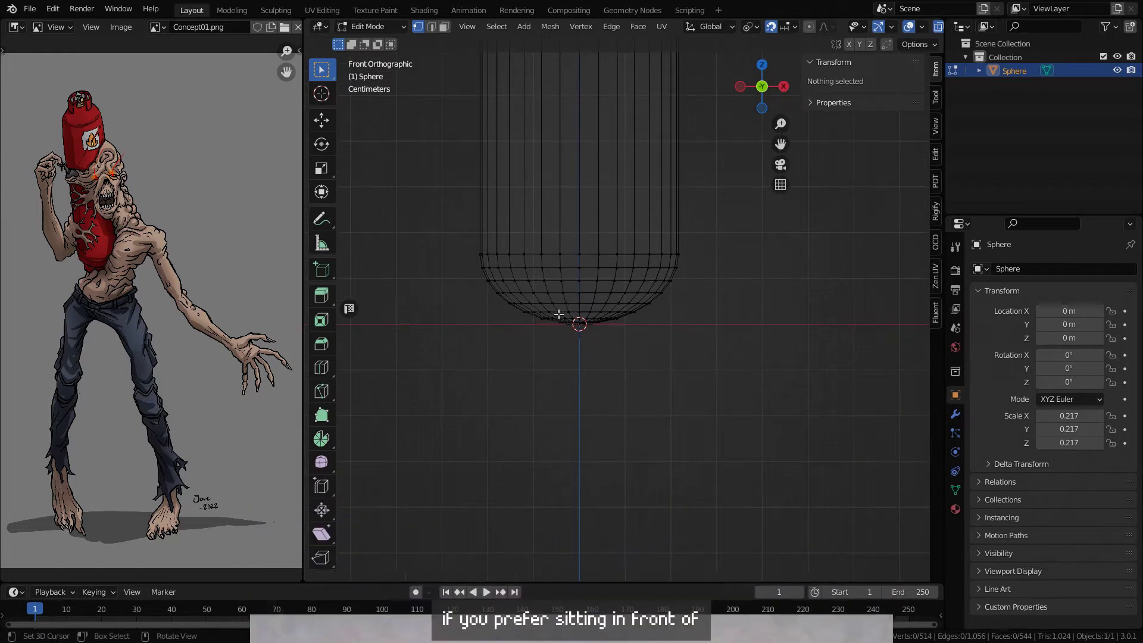
pyautogui.scroll(1, 501, 310)
# Select only the lowest vertex rings around the tip of the capsule's bottom cap
pyautogui.press('a')
pyautogui.hotkey('alt', 'a')
pyautogui.moveTo(497, 306); pyautogui.dragTo(676, 364)
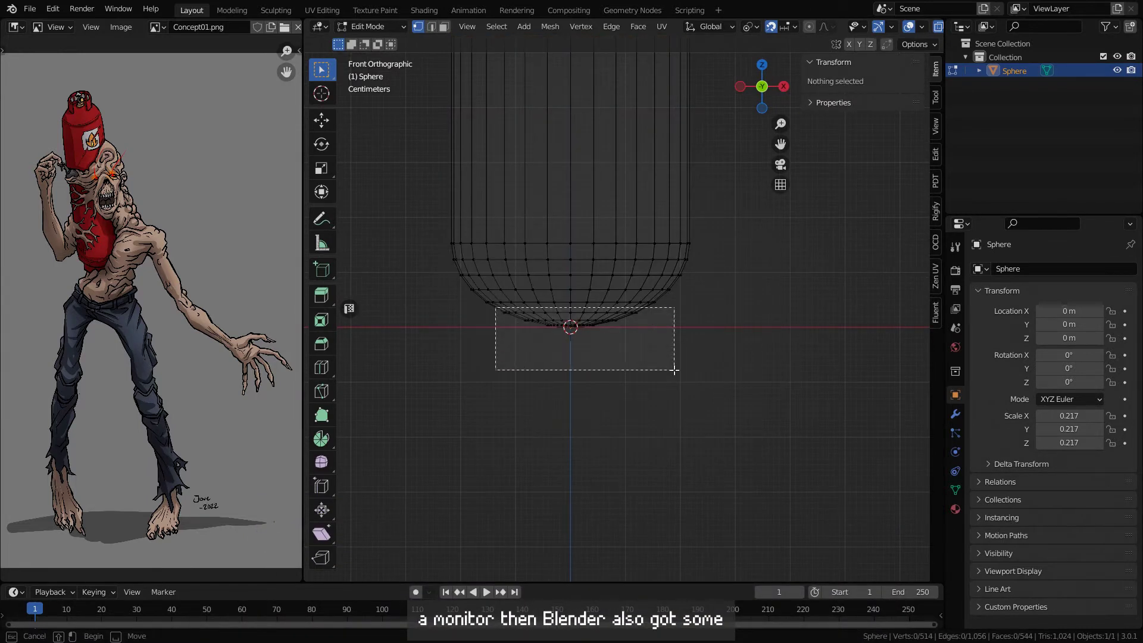
pyautogui.keyDown('shift'); pyautogui.moveTo(625, 350); pyautogui.dragTo(596, 344, button='middle'); pyautogui.keyUp('shift')
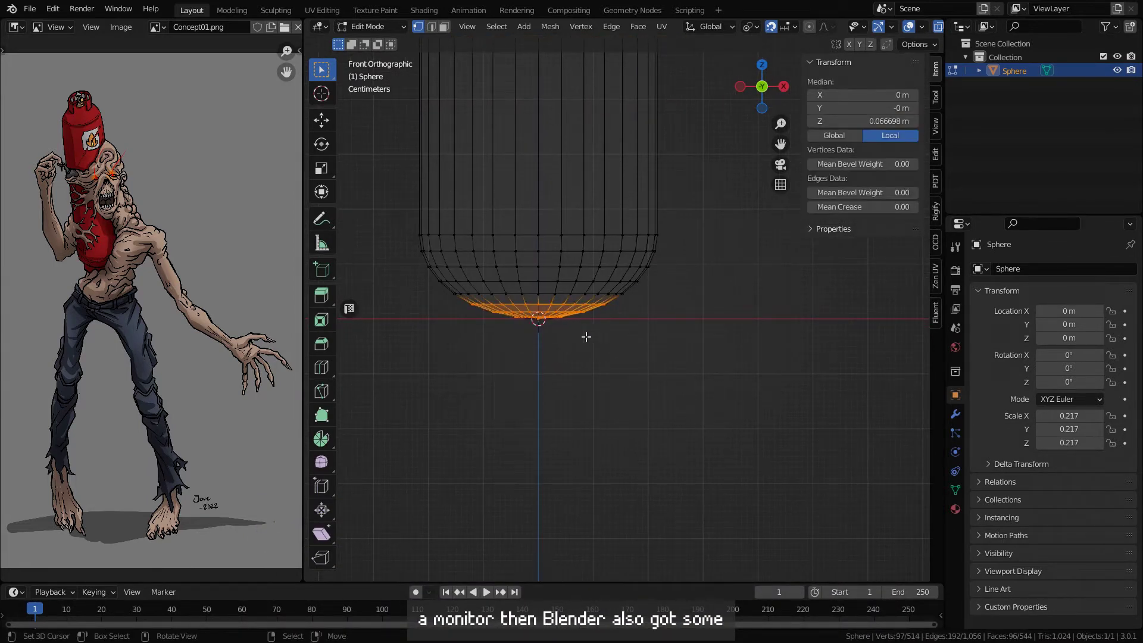
pyautogui.keyDown('shift'); pyautogui.moveTo(574, 336); pyautogui.dragTo(614, 330, button='middle'); pyautogui.keyUp('shift')
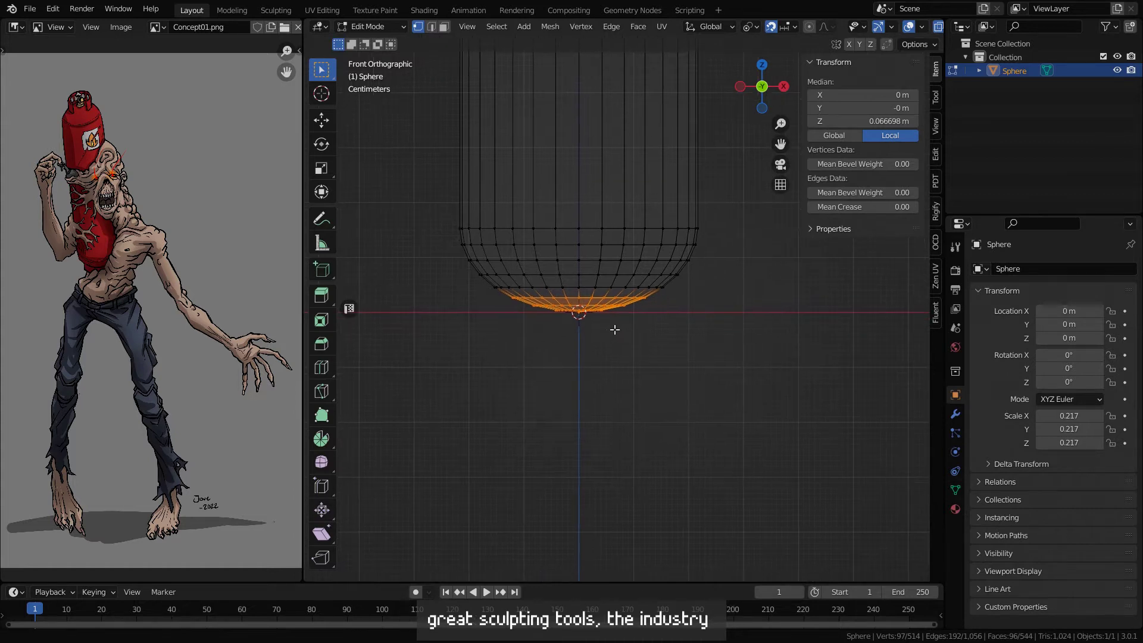
# Switch to solid shading and add a centred loop cut around the underside of the bottom cap, near its tip
pyautogui.moveTo(544, 332); pyautogui.dragTo(563, 241, button='middle')
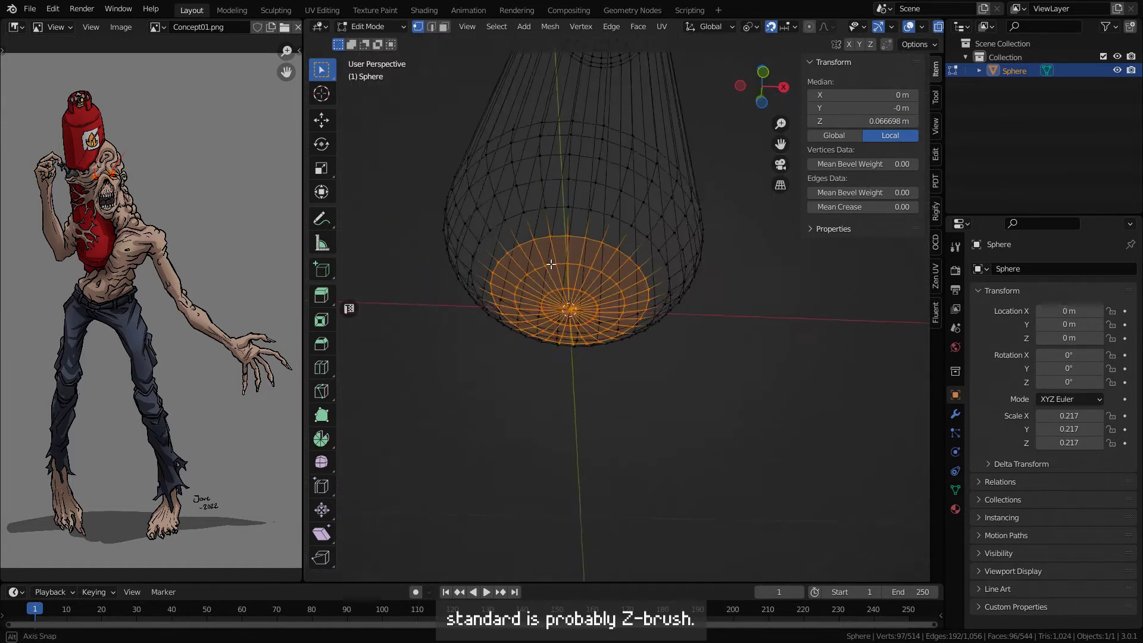
pyautogui.hotkey('shift', 'z')
pyautogui.hotkey('alt', 'a')
pyautogui.click(565, 236)
pyautogui.rightClick(566, 236)
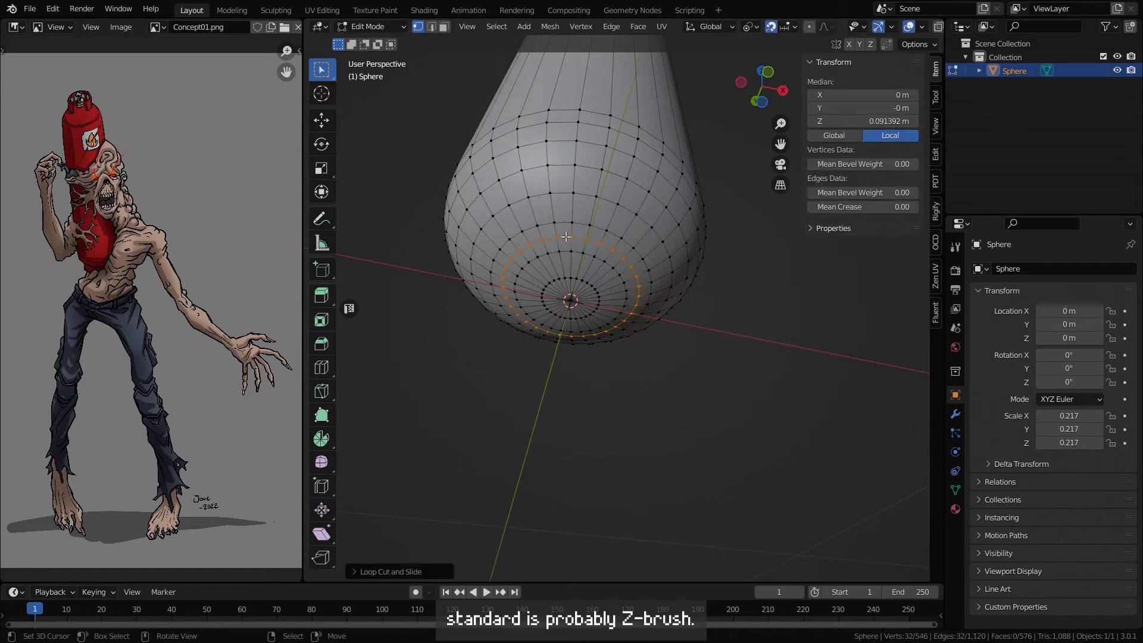
# Extrude the face ring around the underside of the bottom cap downward along Z into a foot ring, and return to Object Mode
pyautogui.press('3')
pyautogui.press('a')
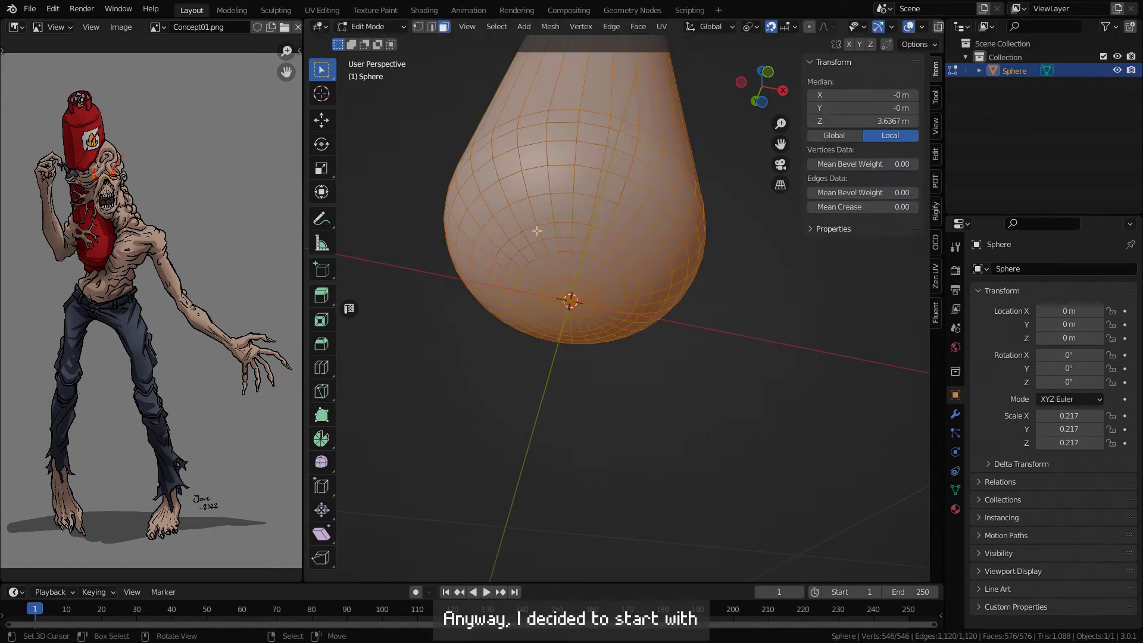
pyautogui.keyDown('alt'); pyautogui.click(537, 230); pyautogui.keyUp('alt')
pyautogui.press('KP_1')
pyautogui.hotkey('alt', 'z')
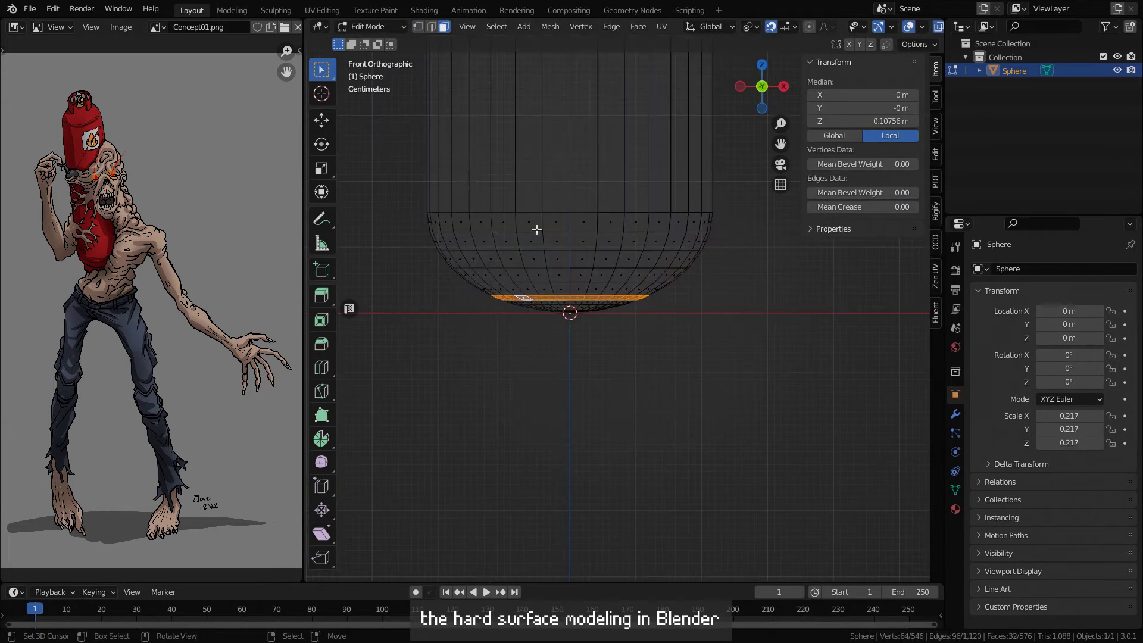
pyautogui.press('e')
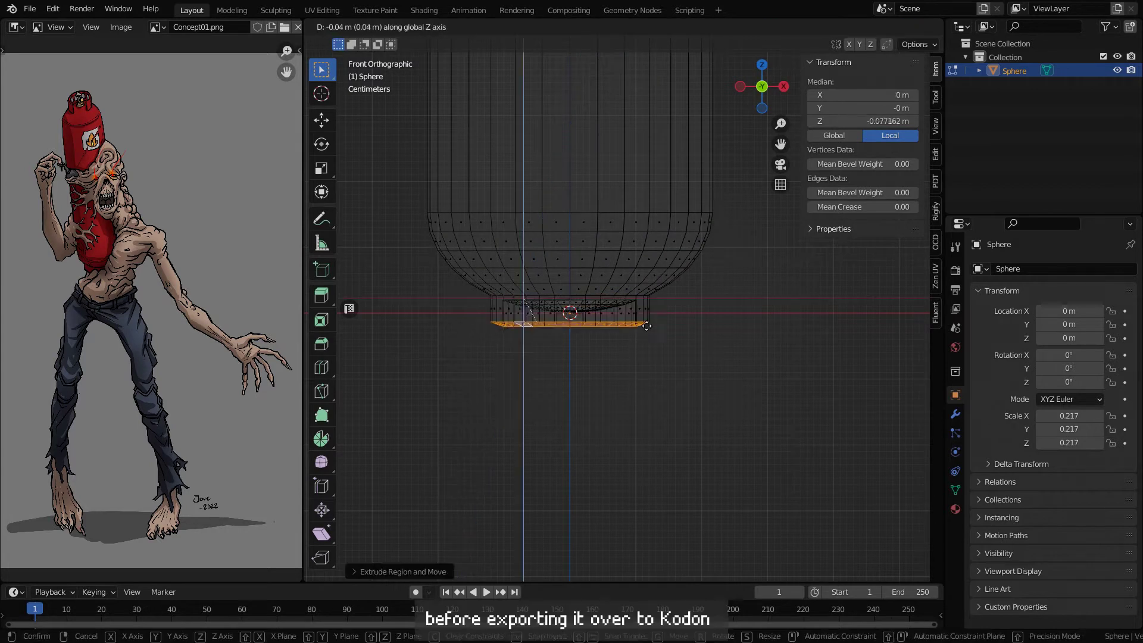
pyautogui.click(581, 529)
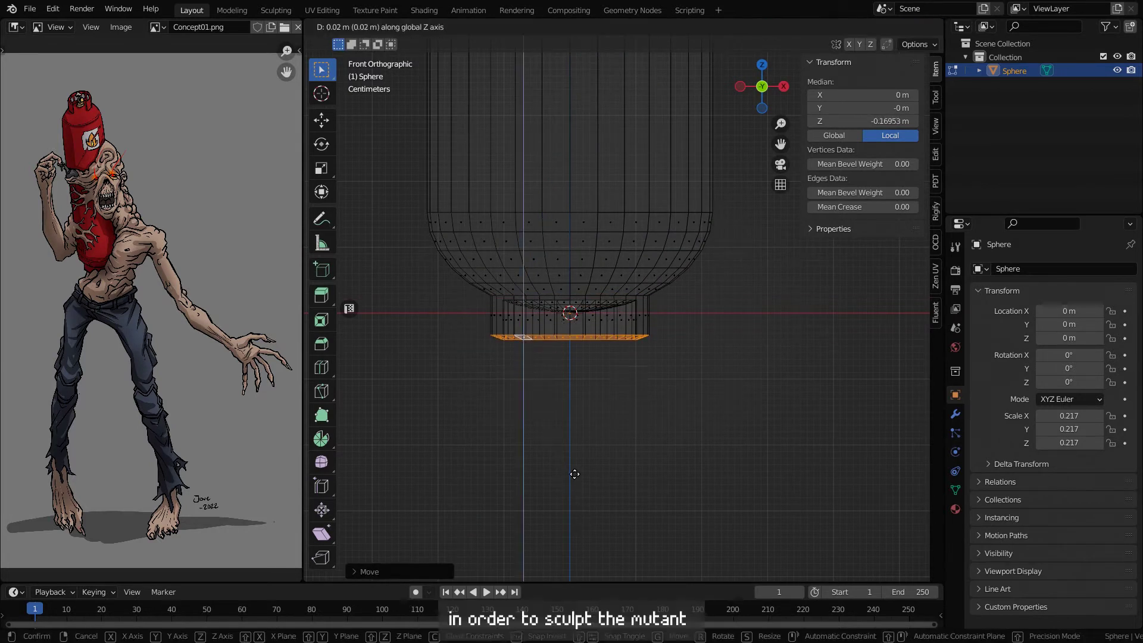
pyautogui.press('Tab')
pyautogui.hotkey('alt', 'z')
pyautogui.moveTo(627, 365); pyautogui.dragTo(733, 286, button='middle')
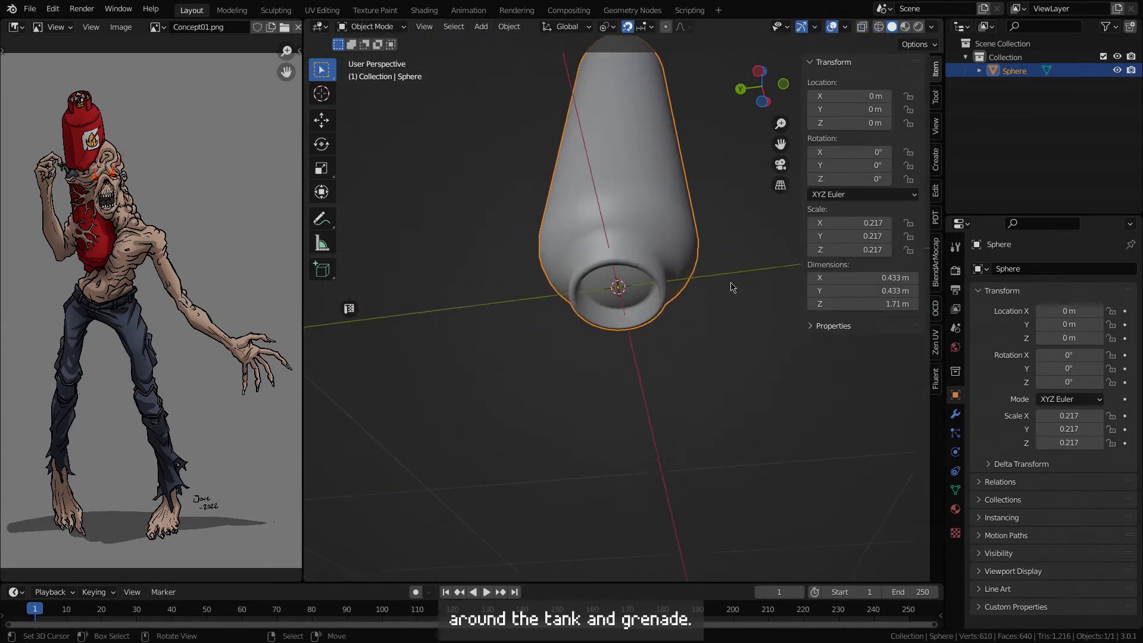
# Reopen the tank mesh in Edit Mode in front view and add two evenly spaced loop cuts around the straight body
pyautogui.hotkey('alt', 'a')
pyautogui.scroll(-5, 686, 263)
pyautogui.moveTo(587, 233); pyautogui.dragTo(483, 291, button='middle')
pyautogui.keyDown('shift'); pyautogui.moveTo(648, 189); pyautogui.dragTo(537, 339, button='middle'); pyautogui.keyUp('shift')
pyautogui.press('KP_1')
pyautogui.press('Tab')
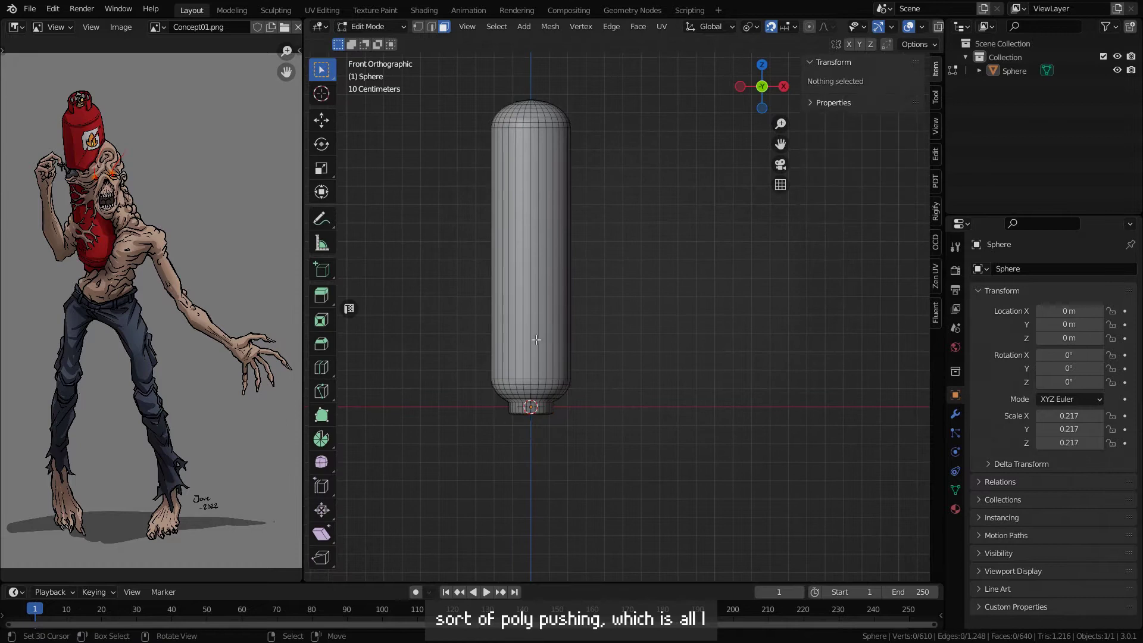
pyautogui.scroll(3, 536, 339)
pyautogui.keyDown('shift'); pyautogui.moveTo(646, 334); pyautogui.dragTo(792, 285, button='middle'); pyautogui.keyUp('shift')
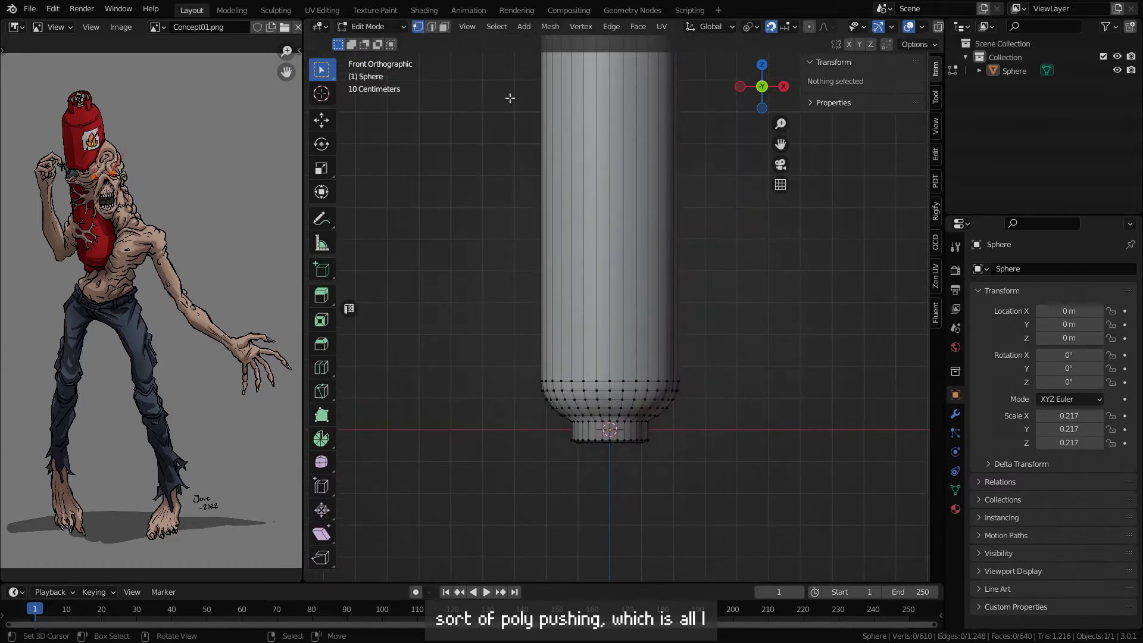
pyautogui.keyDown('shift'); pyautogui.moveTo(709, 385); pyautogui.dragTo(669, 430, button='middle'); pyautogui.keyUp('shift')
pyautogui.press('a')
pyautogui.hotkey('alt', 'a')
pyautogui.scroll(-1, 557, 387)
pyautogui.keyDown('shift'); pyautogui.moveTo(557, 388); pyautogui.dragTo(548, 451, button='middle'); pyautogui.keyUp('shift')
pyautogui.hotkey('ctrl', 'r')
pyautogui.click(610, 291)
pyautogui.rightClick(610, 290)
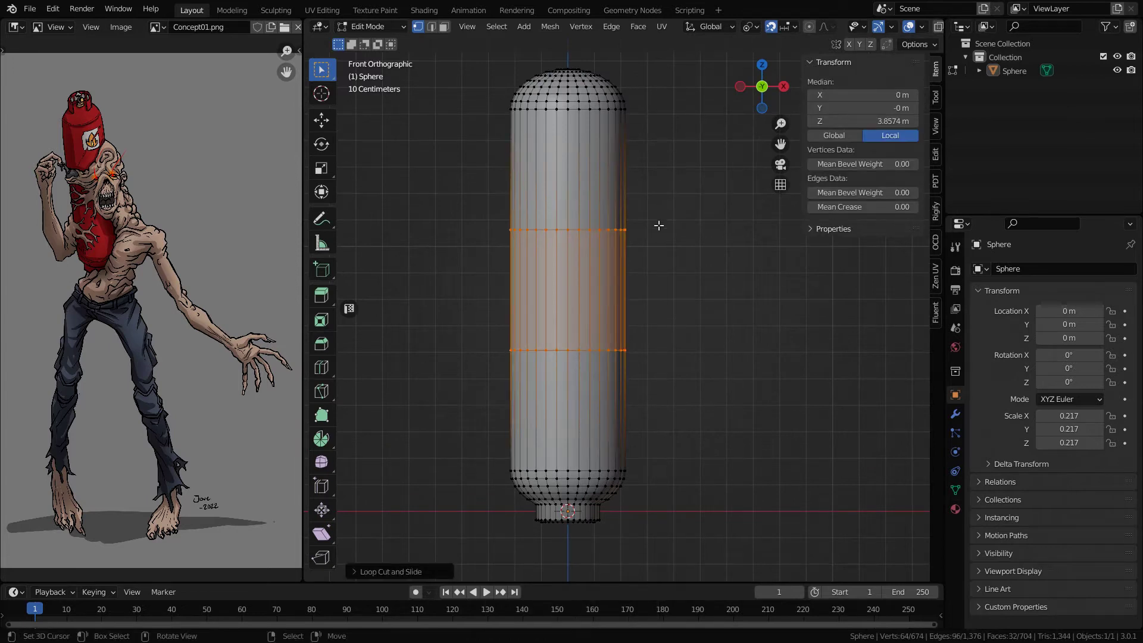
# Scale the two new body loops apart along Z by about 2.9 so they sit close to the caps
pyautogui.press('s')
pyautogui.press('z')
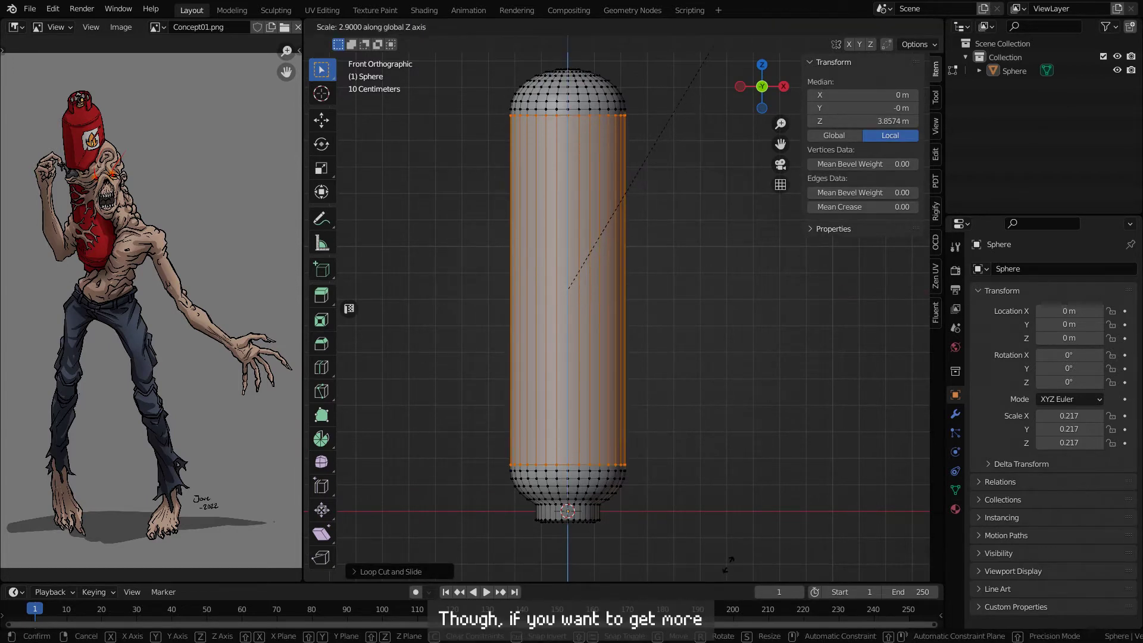
pyautogui.click(729, 565)
pyautogui.hotkey('alt', 'a')
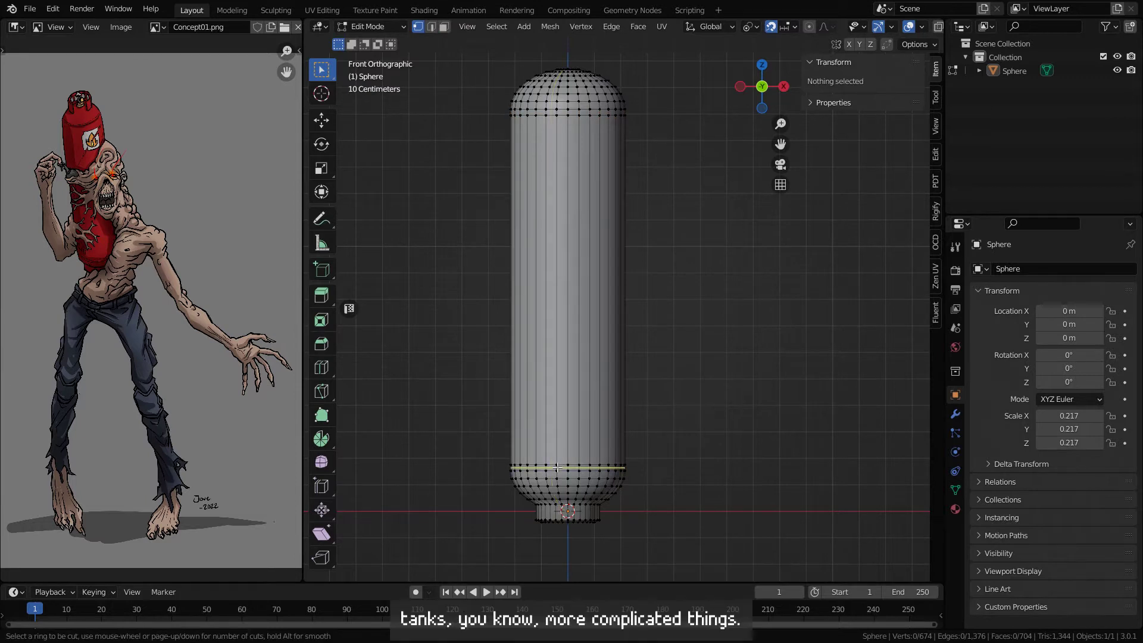
pyautogui.click(557, 468)
pyautogui.rightClick(557, 467)
pyautogui.hotkey('ctrl', 'z')
# Add a centred loop cut in the narrow band beside each cap and scale both loops outward into rims about 0.46 m wide
pyautogui.hotkey('ctrl', 'r')
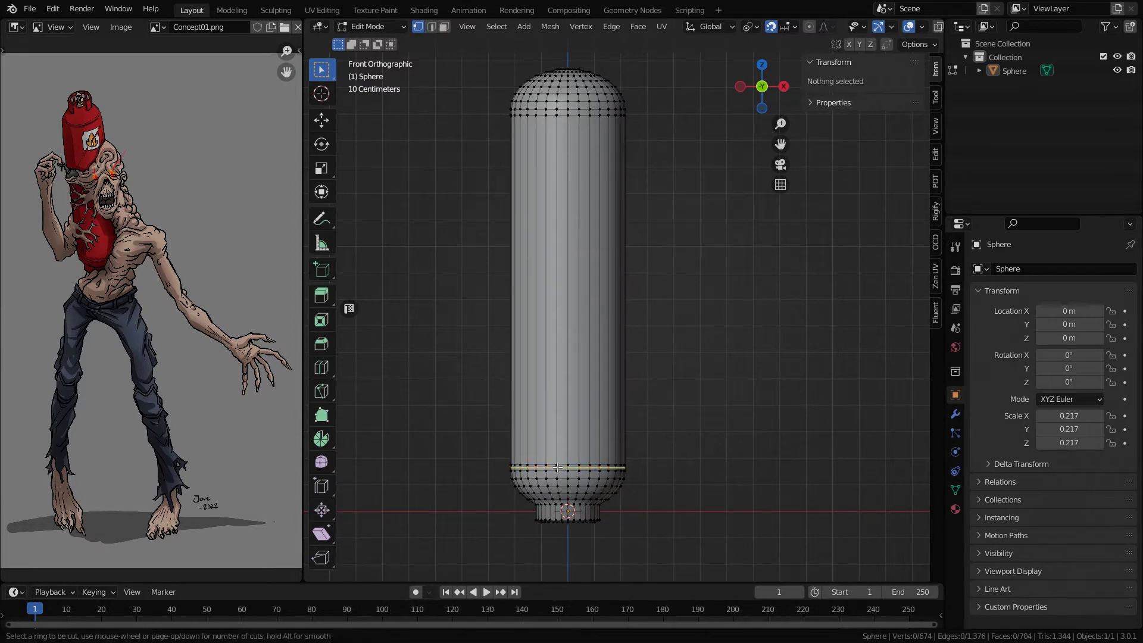
pyautogui.click(561, 467)
pyautogui.rightClick(561, 467)
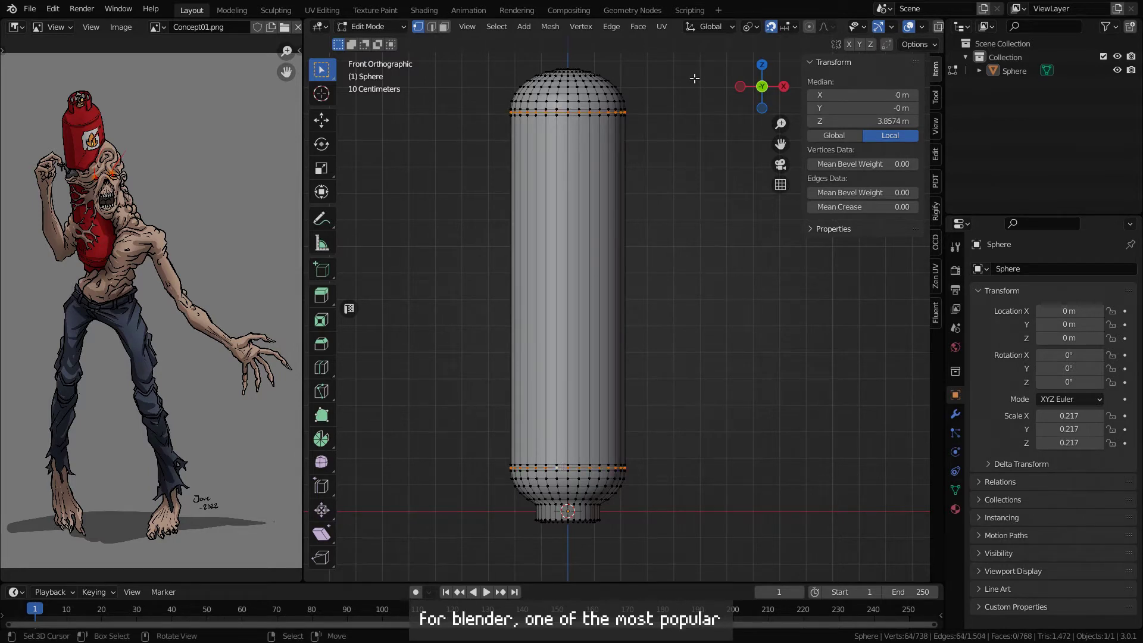
pyautogui.click(749, 28)
pyautogui.click(777, 72)
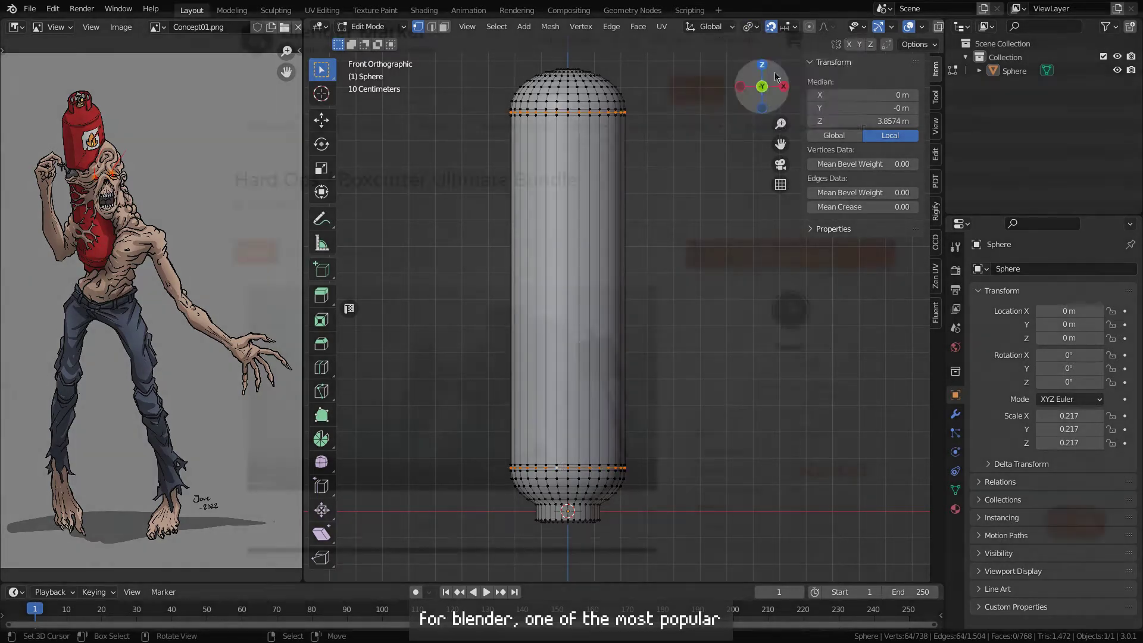
pyautogui.press('s')
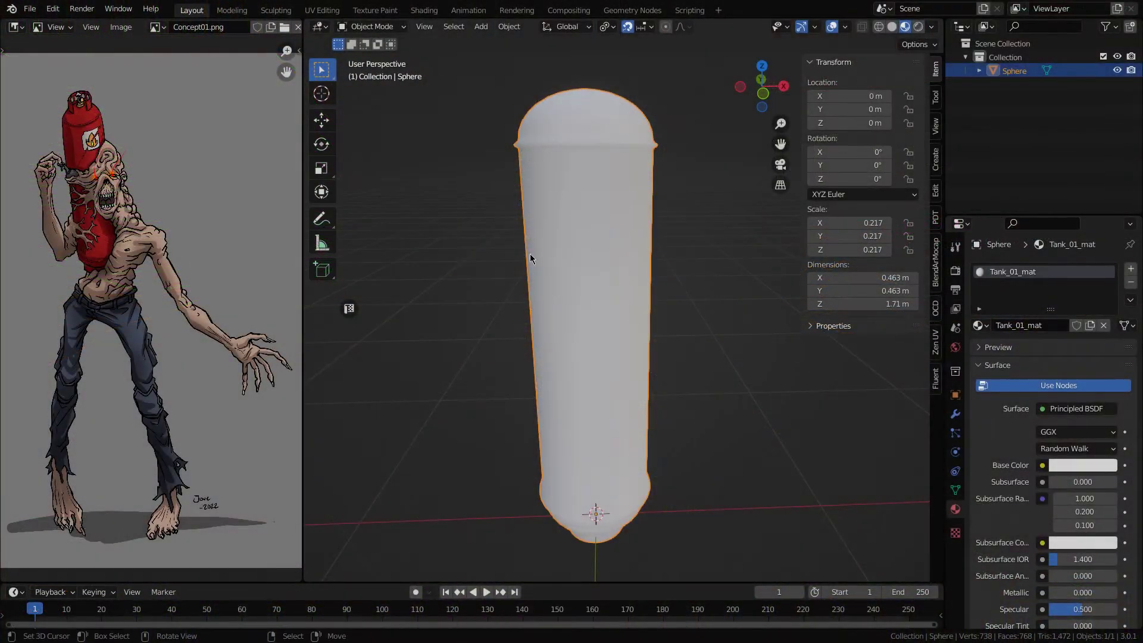
# Give Tank_01_mat a dark red base colour (hue 0, saturation 1, value about 0.225) and set Metallic to 1.0
pyautogui.moveTo(623, 274); pyautogui.dragTo(629, 283, button='middle')
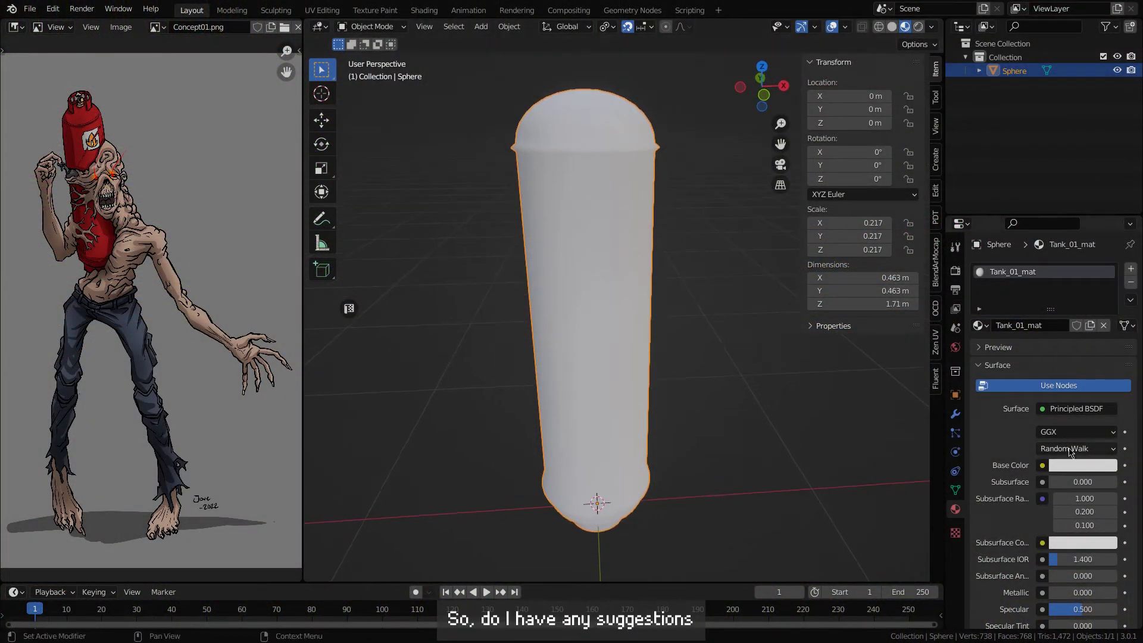
pyautogui.click(1069, 465)
pyautogui.moveTo(1042, 355); pyautogui.dragTo(1047, 368)
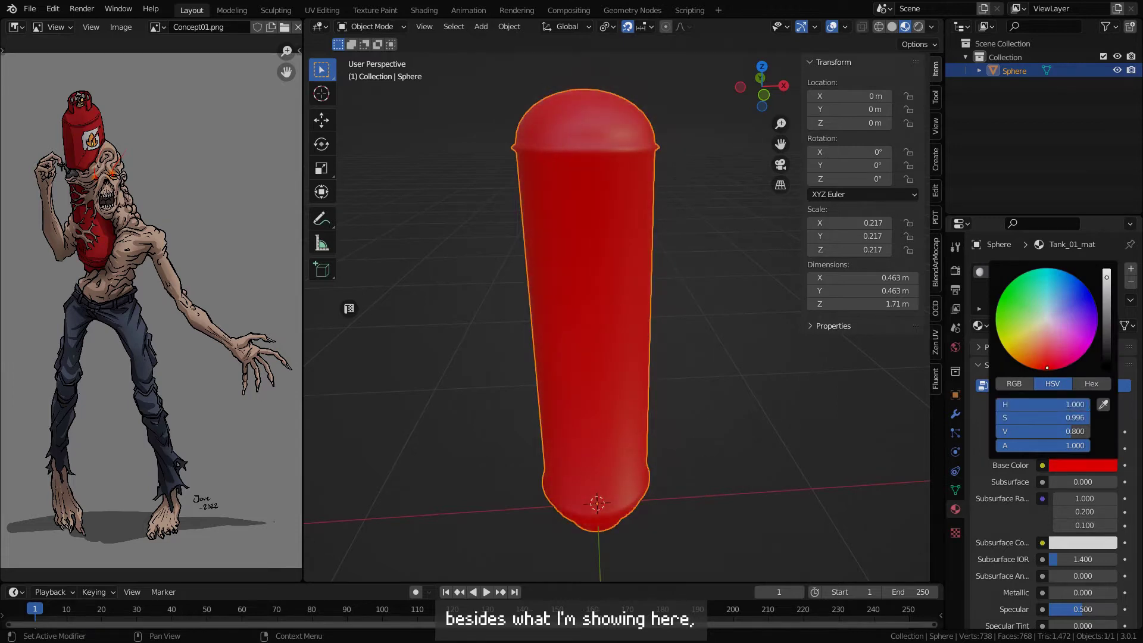
pyautogui.moveTo(1109, 303); pyautogui.dragTo(1106, 314)
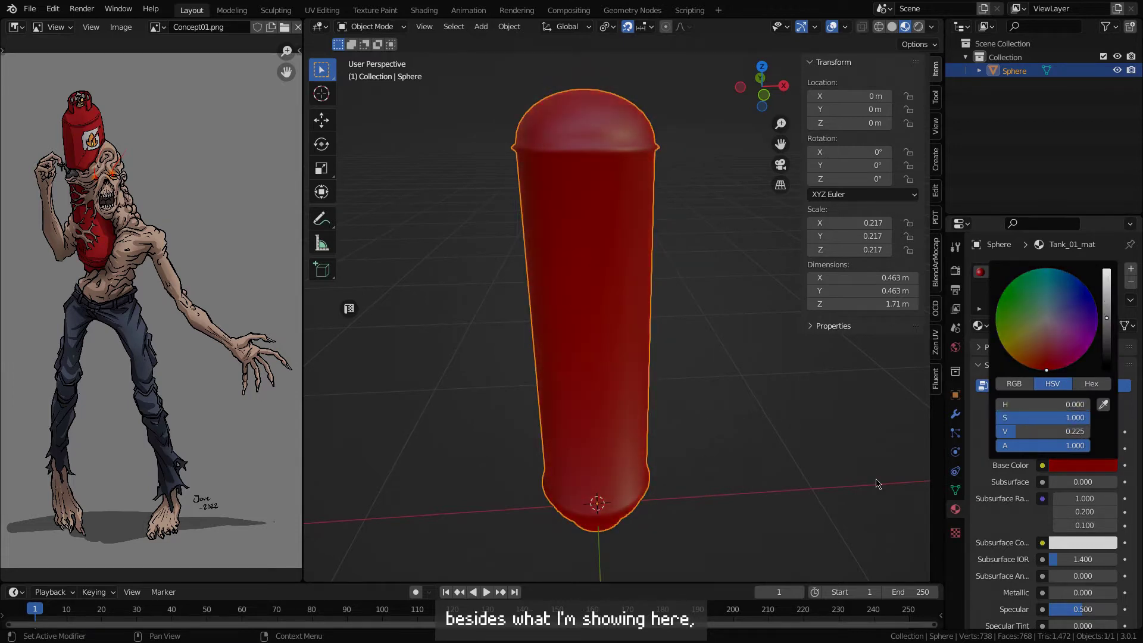
pyautogui.scroll(-2, 1041, 481)
pyautogui.moveTo(1063, 546); pyautogui.dragTo(1110, 546)
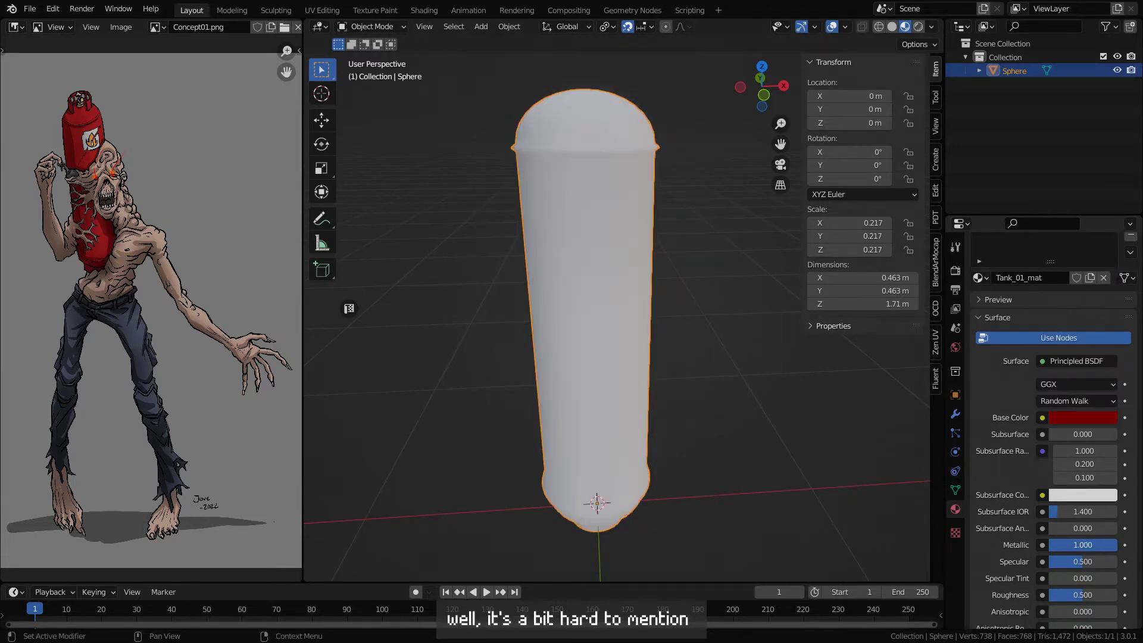
pyautogui.scroll(-1, 643, 356)
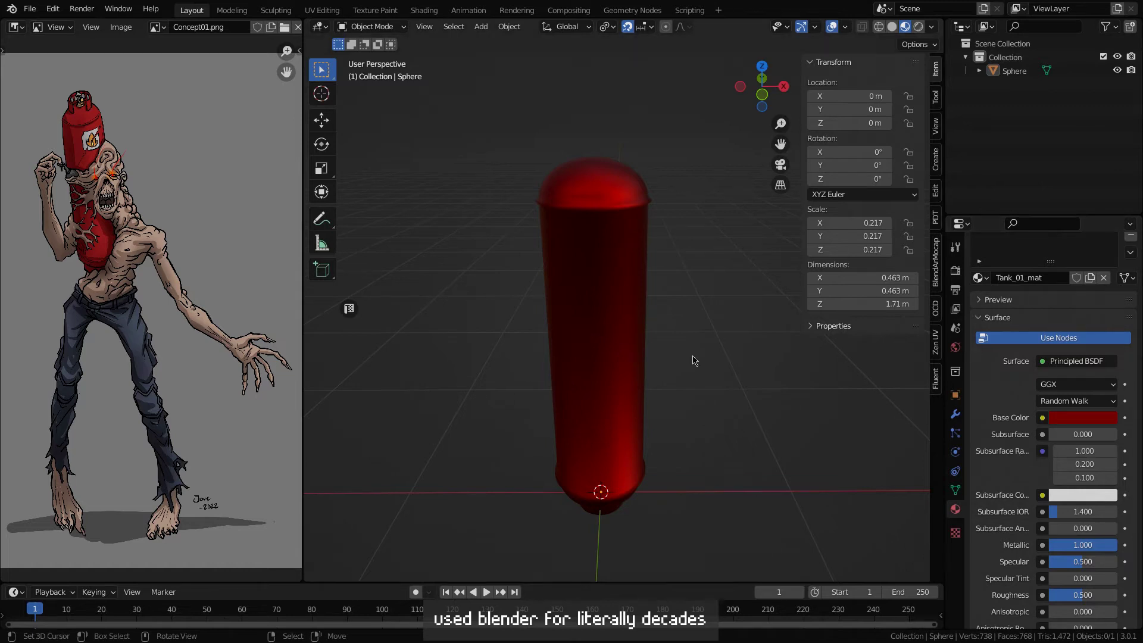
# Add a Bevel modifier to the tank
pyautogui.keyDown('shift'); pyautogui.moveTo(610, 334); pyautogui.dragTo(603, 349, button='middle'); pyautogui.keyUp('shift')
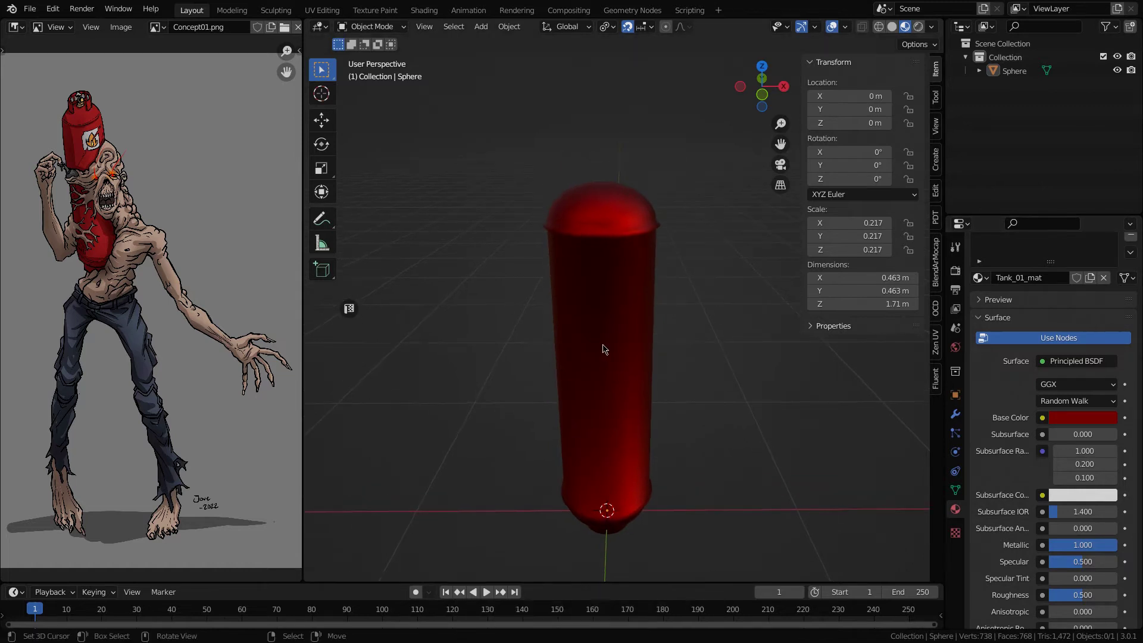
pyautogui.click(955, 415)
pyautogui.click(1003, 269)
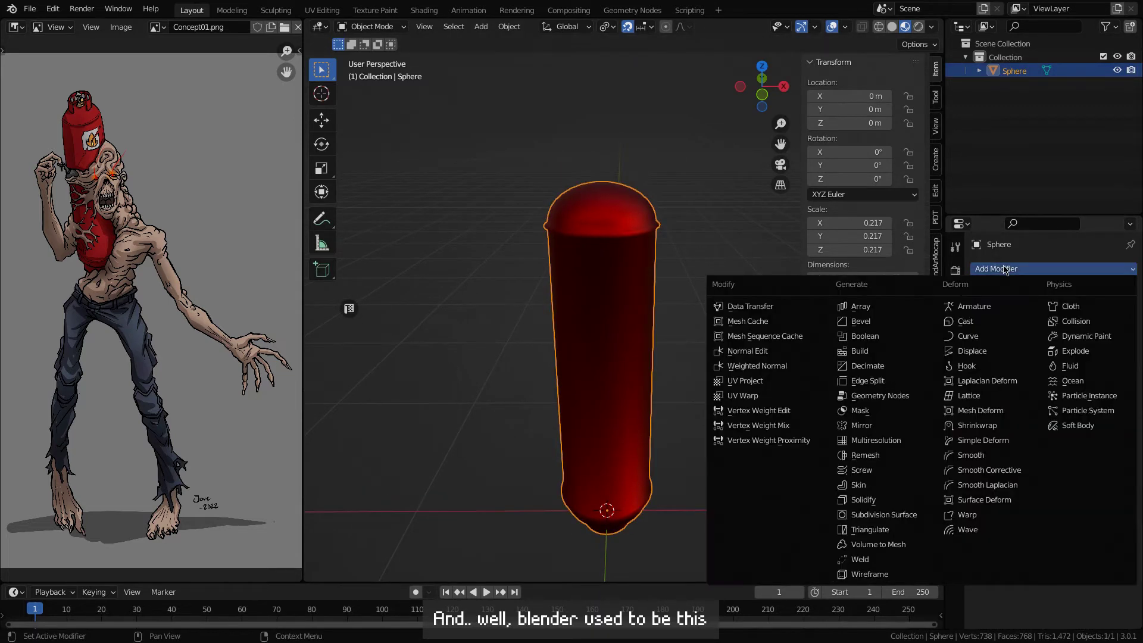
pyautogui.click(885, 322)
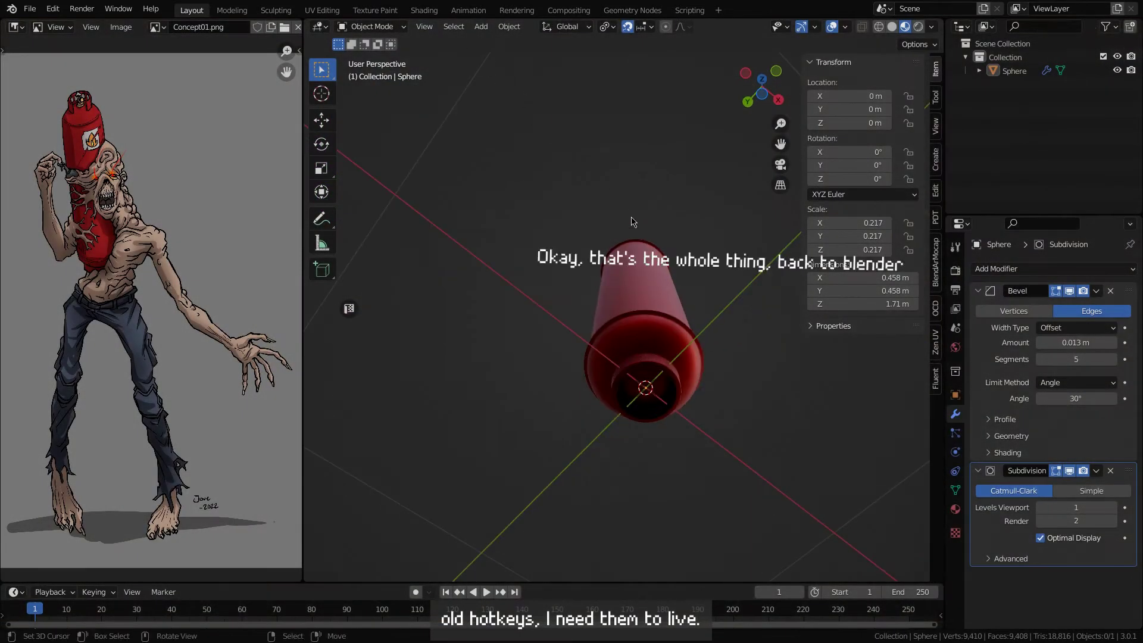
# Duplicate a ring of faces on the tank's top cap and separate it into its own object
pyautogui.moveTo(554, 264); pyautogui.dragTo(614, 354, button='middle')
pyautogui.press('n')
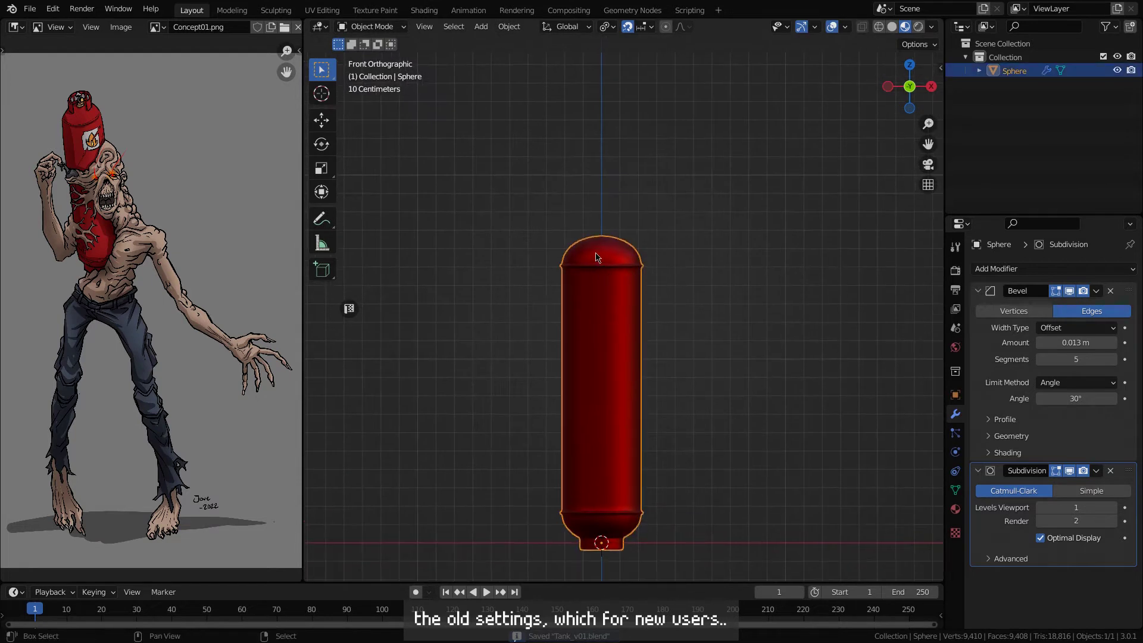
pyautogui.keyDown('ctrl'); pyautogui.moveTo(595, 257); pyautogui.dragTo(595, 173, button='middle'); pyautogui.keyUp('ctrl')
pyautogui.keyDown('shift'); pyautogui.moveTo(596, 173); pyautogui.dragTo(575, 259, button='middle'); pyautogui.keyUp('shift')
pyautogui.press('Tab')
pyautogui.moveTo(560, 149); pyautogui.dragTo(556, 229, button='middle')
pyautogui.hotkey('alt', 'a')
pyautogui.keyDown('ctrl'); pyautogui.moveTo(556, 229); pyautogui.dragTo(556, 202, button='middle'); pyautogui.keyUp('ctrl')
pyautogui.hotkey('ctrl', 'r')
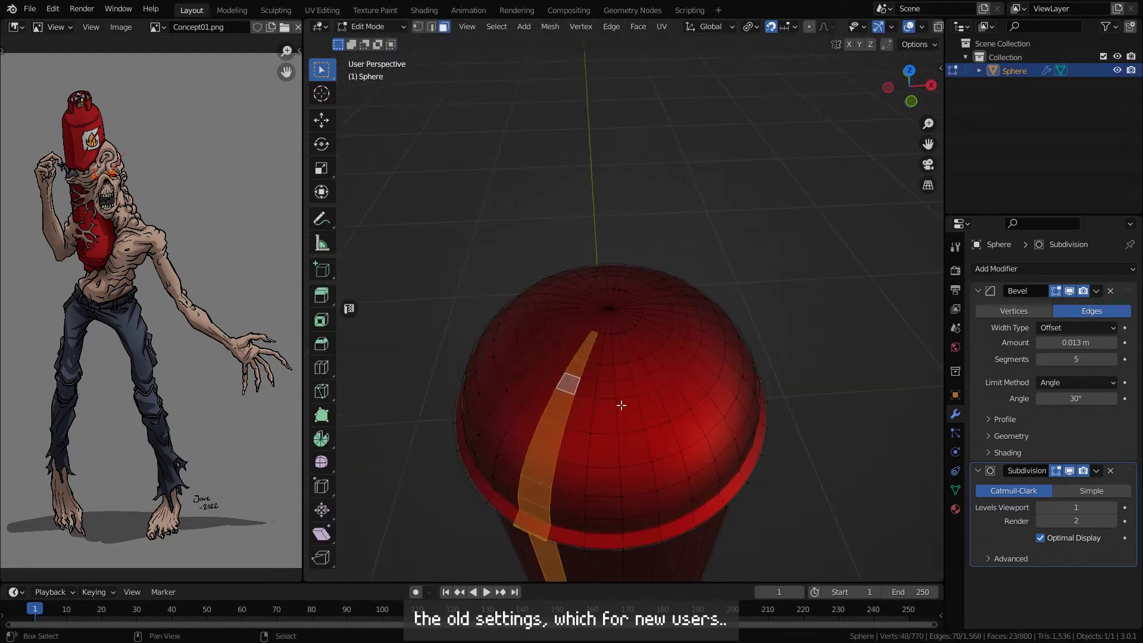
pyautogui.press('p')
pyautogui.press('s')
pyautogui.press('Tab')
# Extrude the separated face ring upward in front view to form a cylindrical collar above the top cap
pyautogui.click(643, 278)
pyautogui.press('KP_1')
pyautogui.press('Tab')
pyautogui.press('e')
pyautogui.click(608, 226)
pyautogui.scroll(-4, 679, 291)
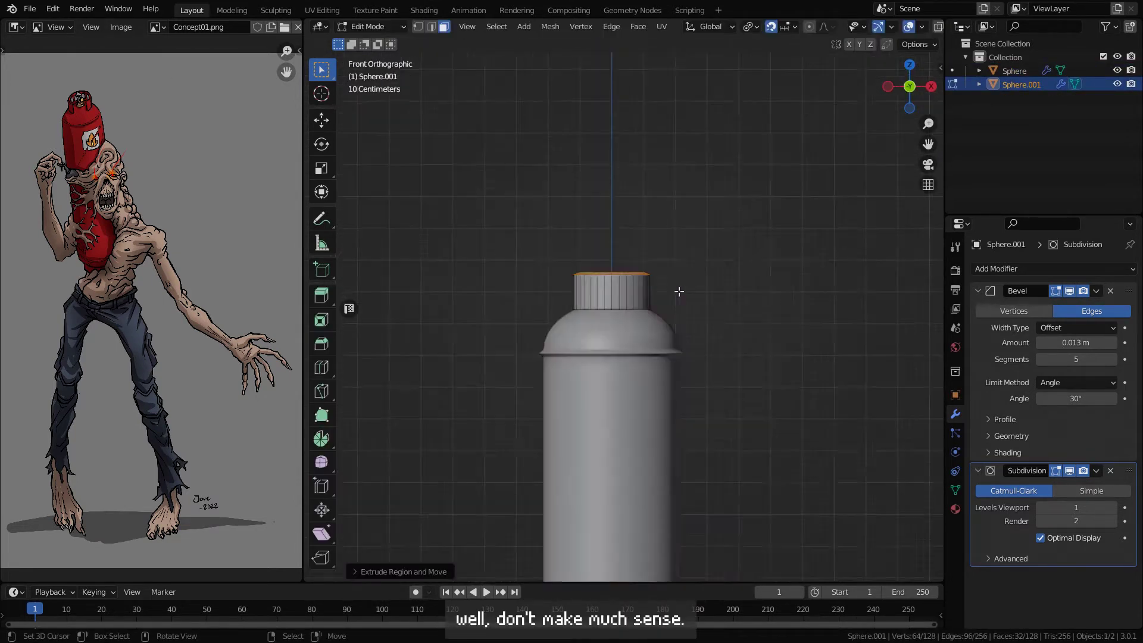
# Delete the faces of the collar's front segment, selected from above in wireframe, to leave an opening in the ring
pyautogui.press('KP_7')
pyautogui.hotkey('shift', 'z')
pyautogui.scroll(5, 613, 327)
pyautogui.hotkey('alt', 'a')
pyautogui.press('b')
pyautogui.press('x')
pyautogui.press('f')
pyautogui.hotkey('shift', 'z')
pyautogui.moveTo(603, 272); pyautogui.dragTo(476, 321, button='middle')
pyautogui.hotkey('ctrl', 'z')
pyautogui.keyDown('shift'); pyautogui.click(524, 363); pyautogui.keyUp('shift')
pyautogui.press('x')
pyautogui.press('f')
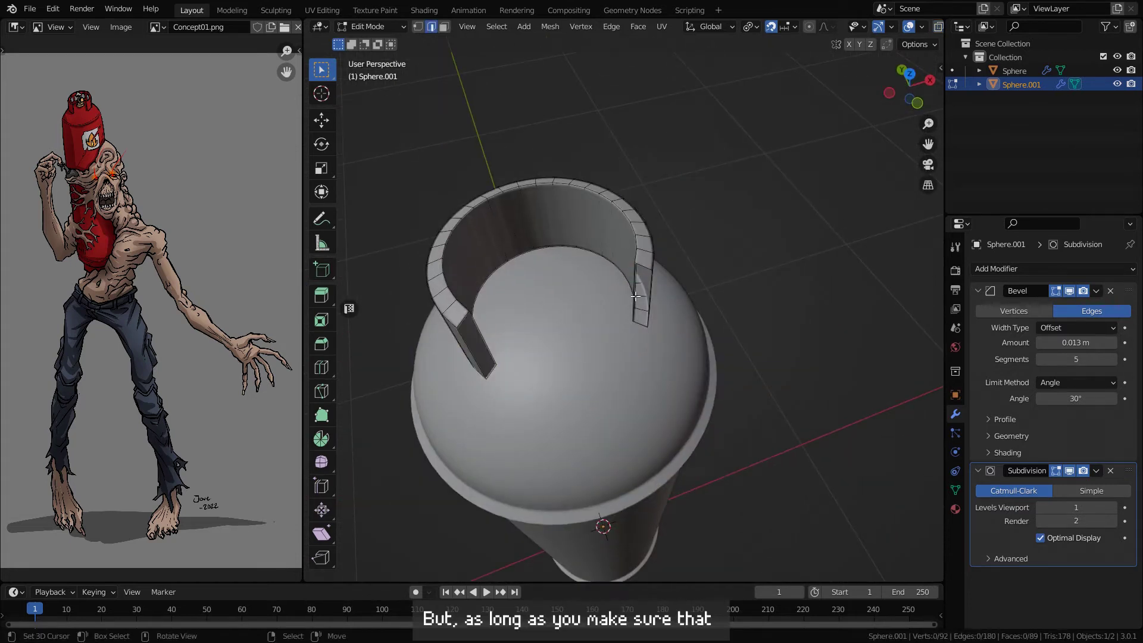
# Add horizontal loop cuts around the collar near its upper and lower edges
pyautogui.press('KP_1')
pyautogui.hotkey('ctrl', 'r')
pyautogui.scroll(1, 635, 273)
pyautogui.click(635, 272)
pyautogui.rightClick(635, 272)
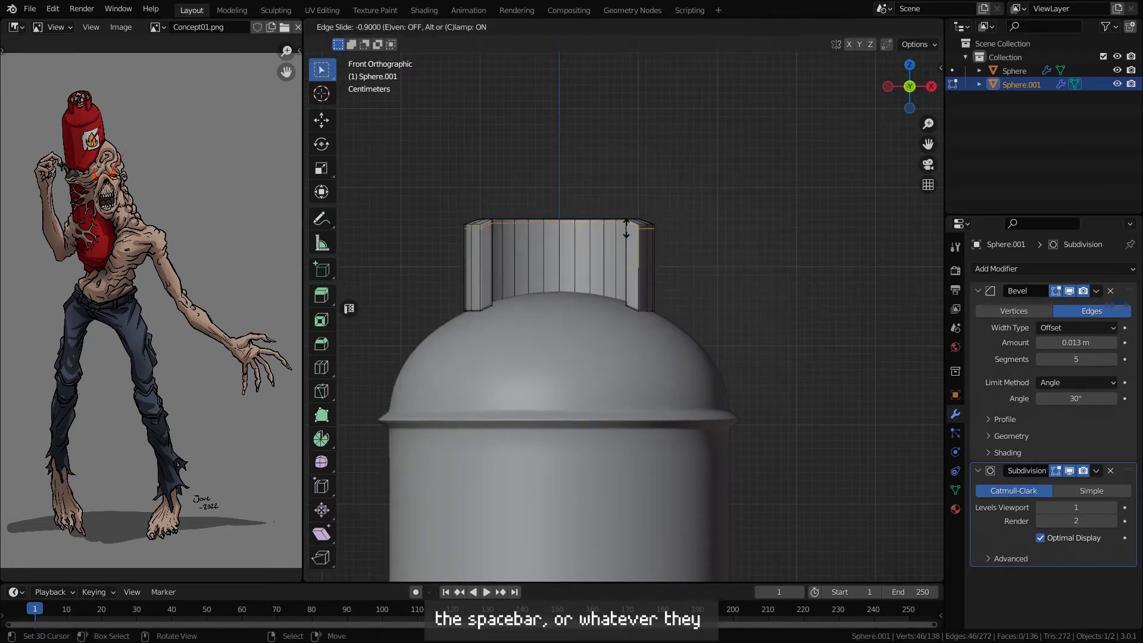
pyautogui.click(629, 281)
pyautogui.moveTo(628, 281); pyautogui.dragTo(548, 327, button='middle')
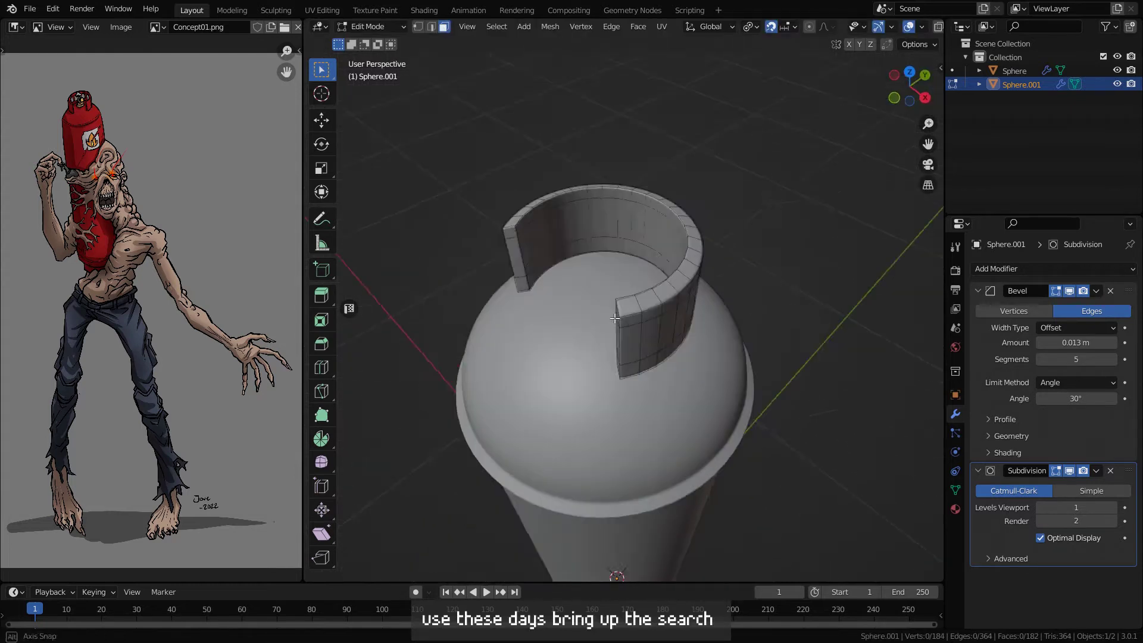
# Collapse the collar's Bevel and Subdivision modifiers and turn off their viewport display
pyautogui.scroll(2, 536, 237)
pyautogui.press('3')
pyautogui.click(536, 238)
pyautogui.click(977, 291)
pyautogui.click(978, 308)
pyautogui.moveTo(1070, 291); pyautogui.dragTo(1069, 308)
# Delete groups of middle-band faces on the collar's inner and outer walls to cut windows, leaving vertical posts between them
pyautogui.moveTo(453, 297); pyautogui.dragTo(482, 278, button='middle')
pyautogui.press('KP_3')
pyautogui.hotkey('shift', 'z')
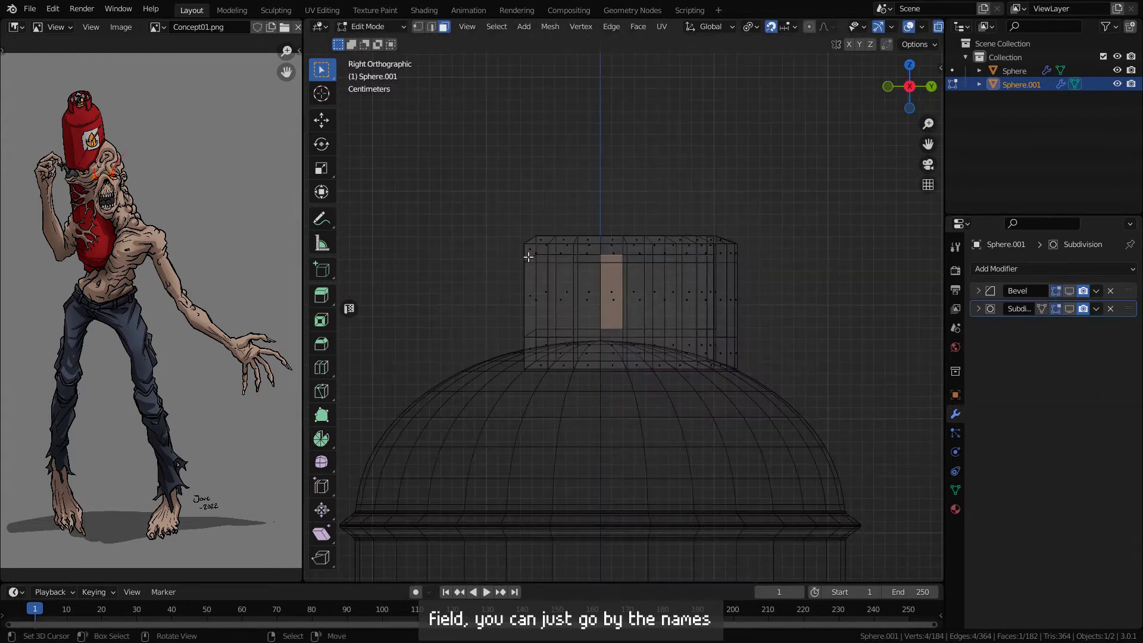
pyautogui.moveTo(586, 256); pyautogui.dragTo(657, 332)
pyautogui.hotkey('shift', 'z')
pyautogui.moveTo(429, 191)
pyautogui.mouseDown(button='middle')
pyautogui.moveTo(476, 220)
pyautogui.moveTo(549, 229)
pyautogui.mouseUp(button='middle')
pyautogui.keyDown('shift'); pyautogui.moveTo(639, 245); pyautogui.dragTo(679, 265); pyautogui.keyUp('shift')
pyautogui.moveTo(661, 265); pyautogui.dragTo(417, 221, button='middle')
pyautogui.keyDown('shift'); pyautogui.moveTo(625, 280); pyautogui.dragTo(670, 316); pyautogui.keyUp('shift')
pyautogui.keyDown('shift'); pyautogui.moveTo(699, 283); pyautogui.dragTo(738, 315); pyautogui.keyUp('shift')
pyautogui.moveTo(738, 316); pyautogui.dragTo(684, 279, button='middle')
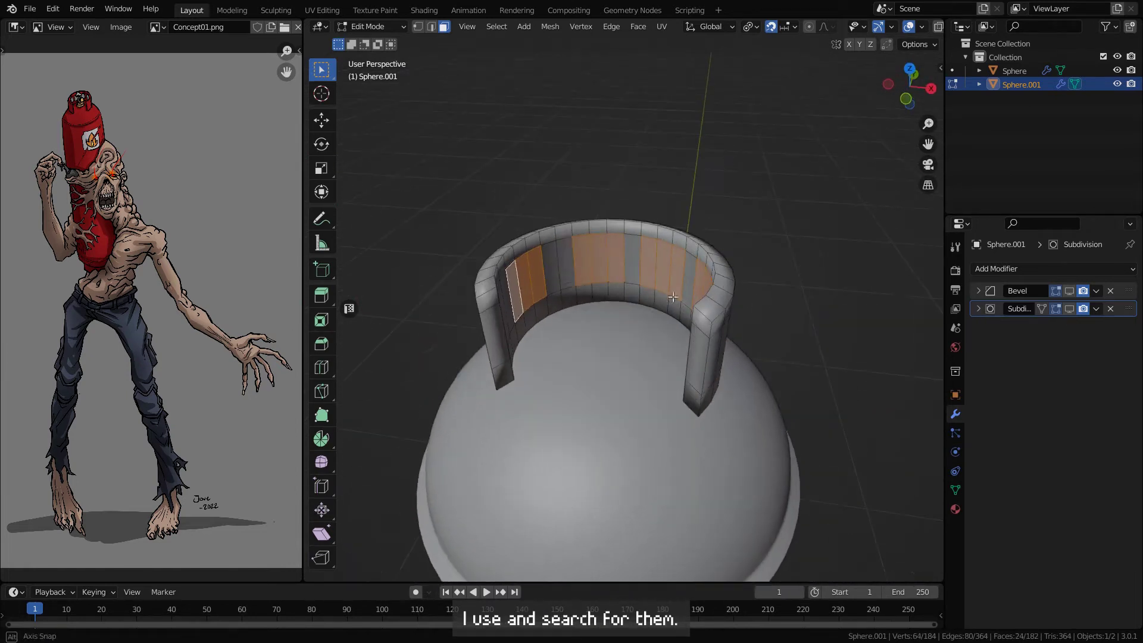
pyautogui.keyDown('shift'); pyautogui.click(515, 290); pyautogui.keyUp('shift')
pyautogui.moveTo(566, 280)
pyautogui.mouseDown(button='middle')
pyautogui.moveTo(667, 327)
pyautogui.moveTo(730, 337)
pyautogui.moveTo(718, 357)
pyautogui.moveTo(740, 329)
pyautogui.mouseUp(button='middle')
pyautogui.keyDown('shift'); pyautogui.click(714, 324); pyautogui.keyUp('shift')
pyautogui.press('x')
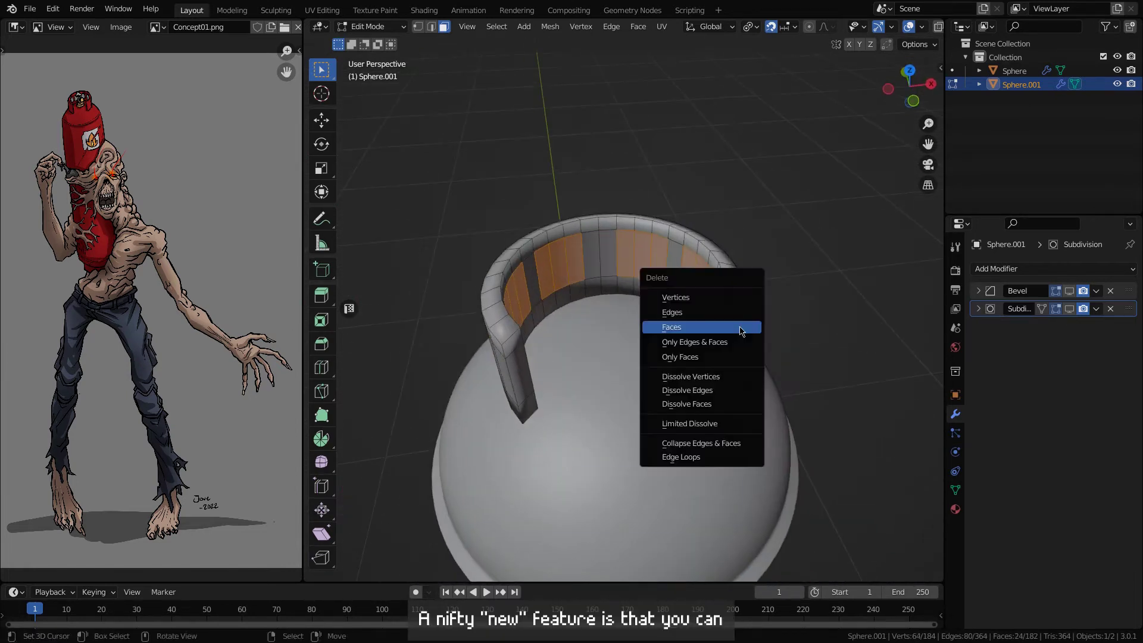
pyautogui.click(740, 328)
# Close the open strip between the inner and outer walls along a window's lower edge with Grid Fill
pyautogui.scroll(5, 685, 297)
pyautogui.press('2')
pyautogui.hotkey('shift', 'z')
pyautogui.click(677, 247)
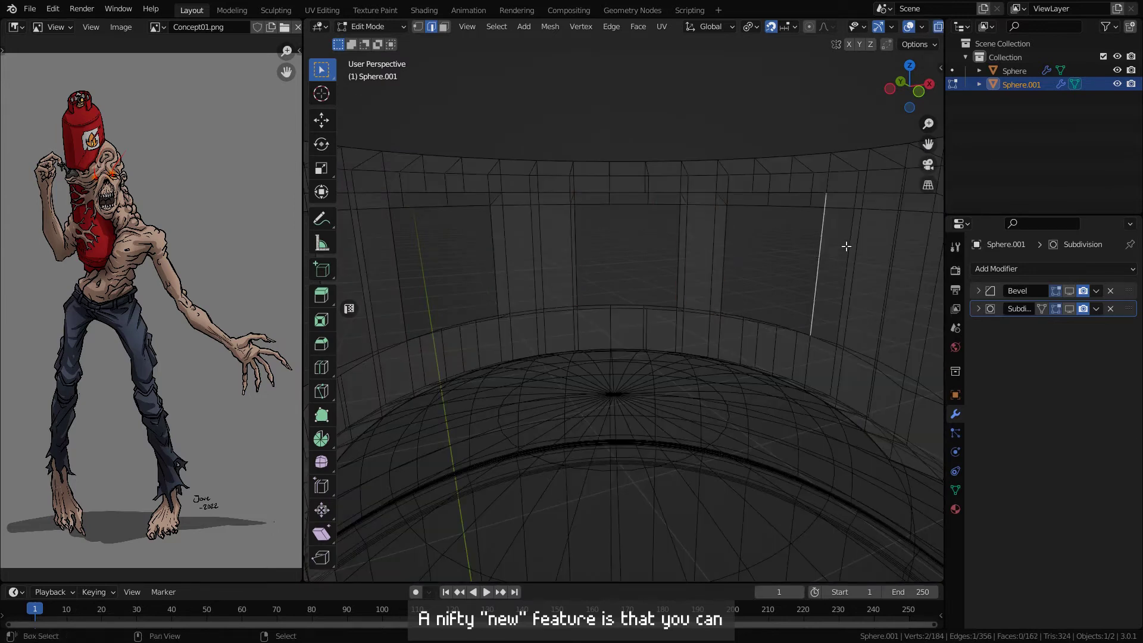
pyautogui.scroll(-4, 847, 246)
pyautogui.hotkey('shift', 'z')
pyautogui.moveTo(541, 260); pyautogui.dragTo(638, 266, button='middle')
pyautogui.scroll(3, 637, 265)
pyautogui.keyDown('alt'); pyautogui.click(636, 267); pyautogui.keyUp('alt')
pyautogui.press('F3')
pyautogui.write('grid')
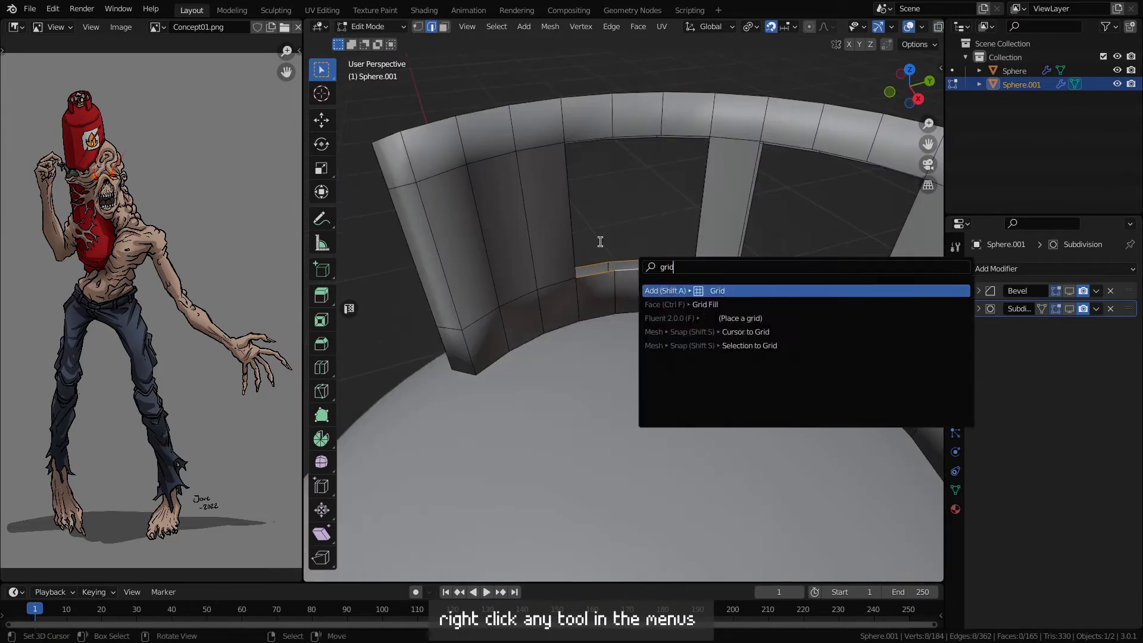
pyautogui.click(720, 305)
# Repeat Grid Fill on the remaining open strips between the walls at the collar's windows, and return to Object Mode
pyautogui.keyDown('alt'); pyautogui.click(671, 181); pyautogui.keyUp('alt')
pyautogui.moveTo(718, 297); pyautogui.dragTo(774, 244, button='middle')
pyautogui.press('F3')
pyautogui.click(837, 279)
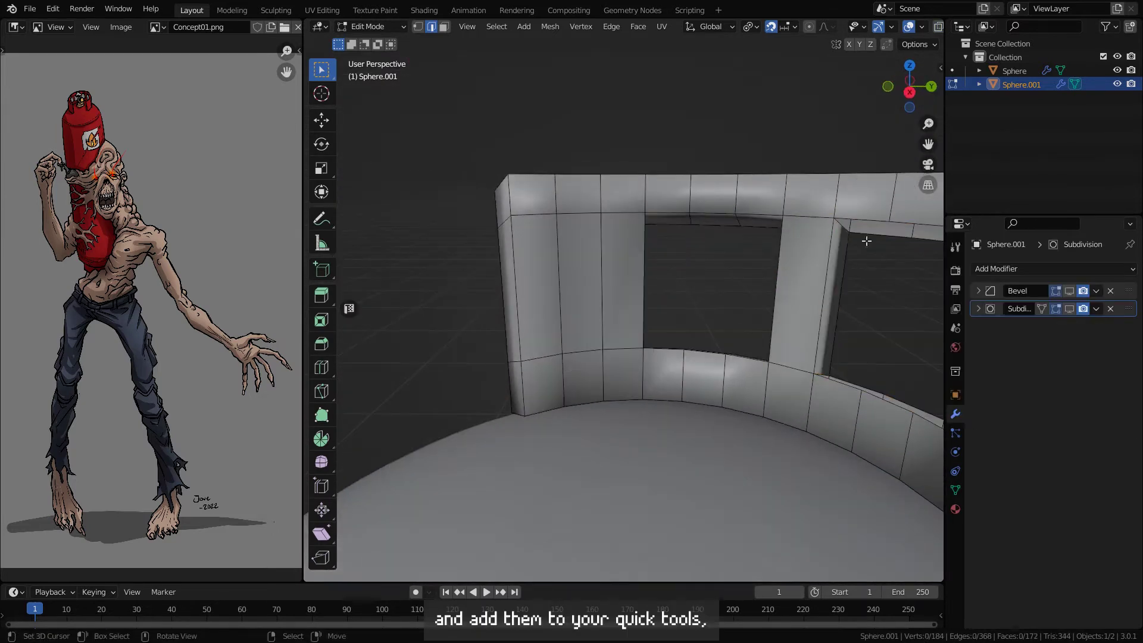
pyautogui.moveTo(595, 280); pyautogui.dragTo(623, 240, button='middle')
pyautogui.keyDown('alt'); pyautogui.click(625, 248); pyautogui.keyUp('alt')
pyautogui.press('F3')
pyautogui.click(760, 271)
pyautogui.moveTo(760, 271); pyautogui.dragTo(679, 250, button='middle')
pyautogui.keyDown('alt'); pyautogui.click(676, 271); pyautogui.keyUp('alt')
pyautogui.press('F3')
pyautogui.press('Escape')
pyautogui.moveTo(741, 309); pyautogui.dragTo(595, 286, button='middle')
pyautogui.press('Tab')
pyautogui.scroll(-3, 655, 286)
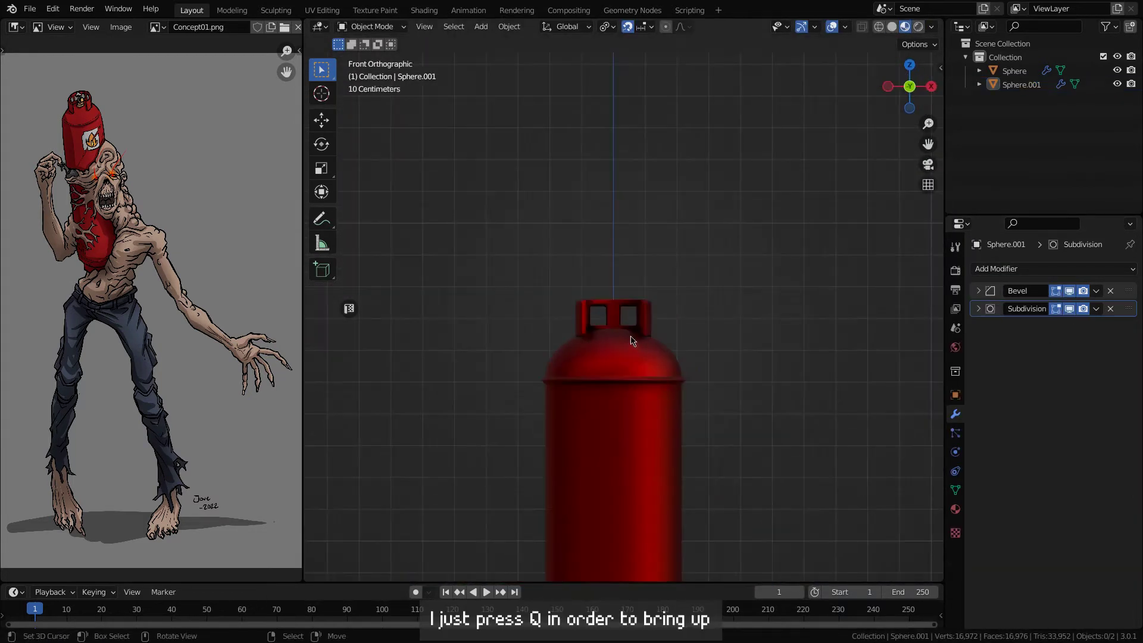
# Select the faces around the centre of the tank's dome and extrude them upward to start the valve base
pyautogui.moveTo(632, 340)
pyautogui.mouseDown(button='middle')
pyautogui.moveTo(650, 255)
pyautogui.moveTo(638, 229)
pyautogui.moveTo(658, 375)
pyautogui.moveTo(661, 357)
pyautogui.mouseUp(button='middle')
pyautogui.scroll(6, 661, 357)
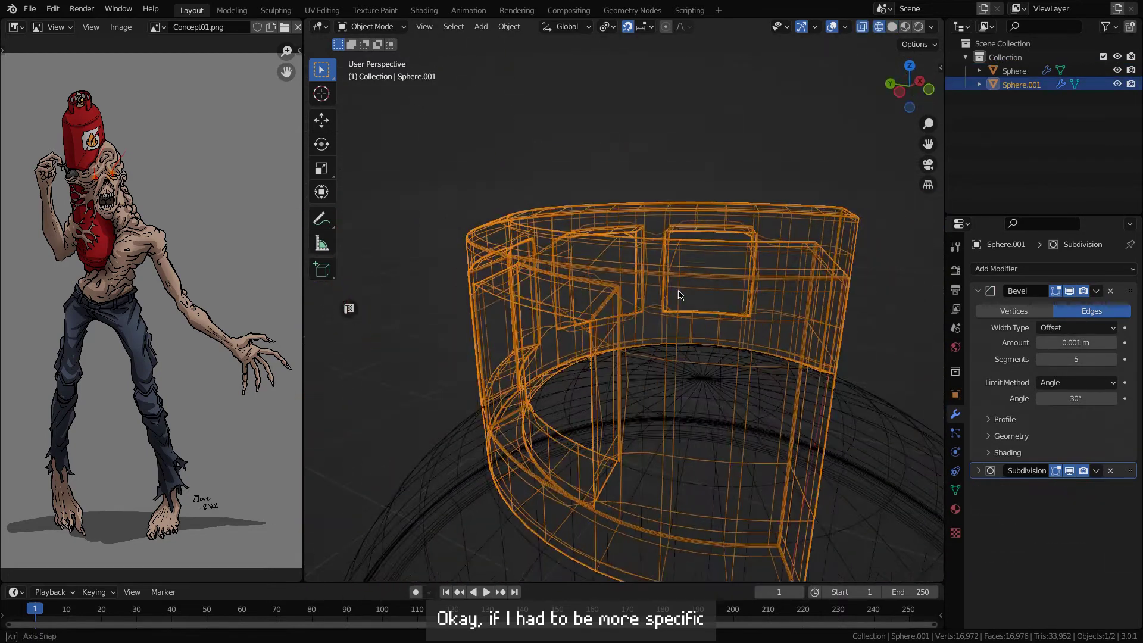
pyautogui.keyDown('alt'); pyautogui.moveTo(679, 296); pyautogui.dragTo(607, 311, button='middle'); pyautogui.keyUp('alt')
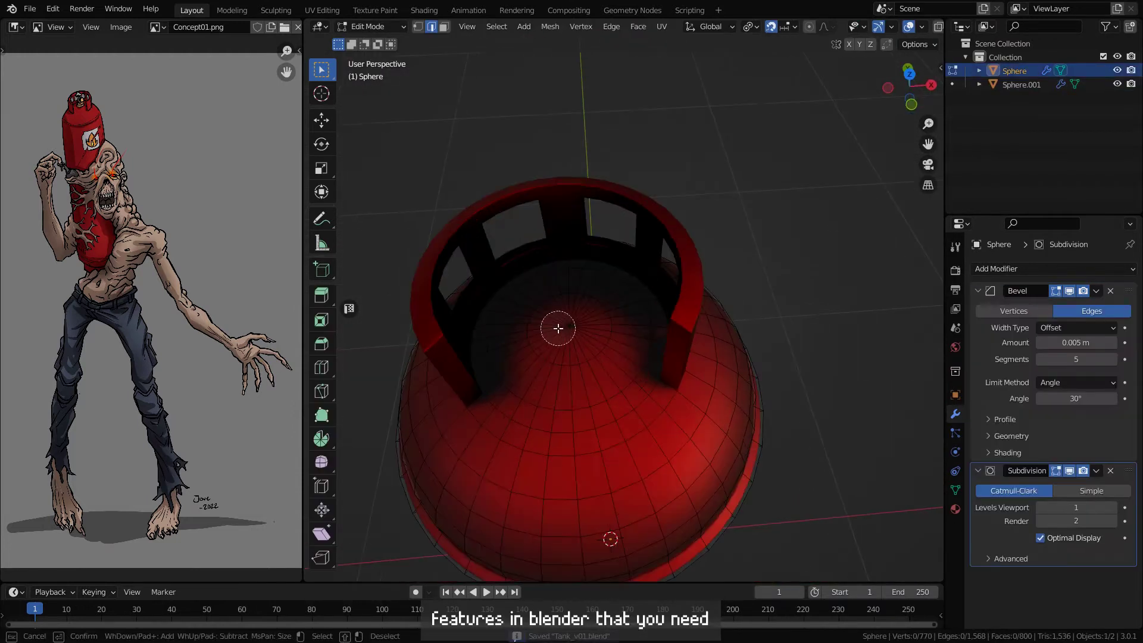
pyautogui.press('a')
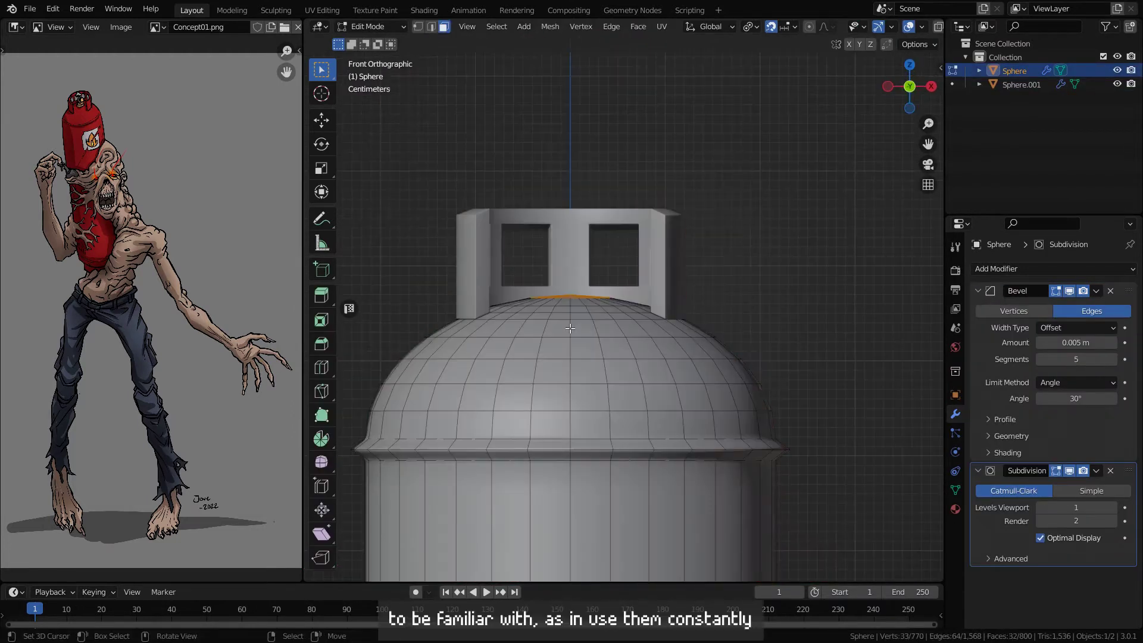
pyautogui.hotkey('shift', 'z')
pyautogui.press('e')
pyautogui.click(619, 329)
pyautogui.scroll(5, 620, 329)
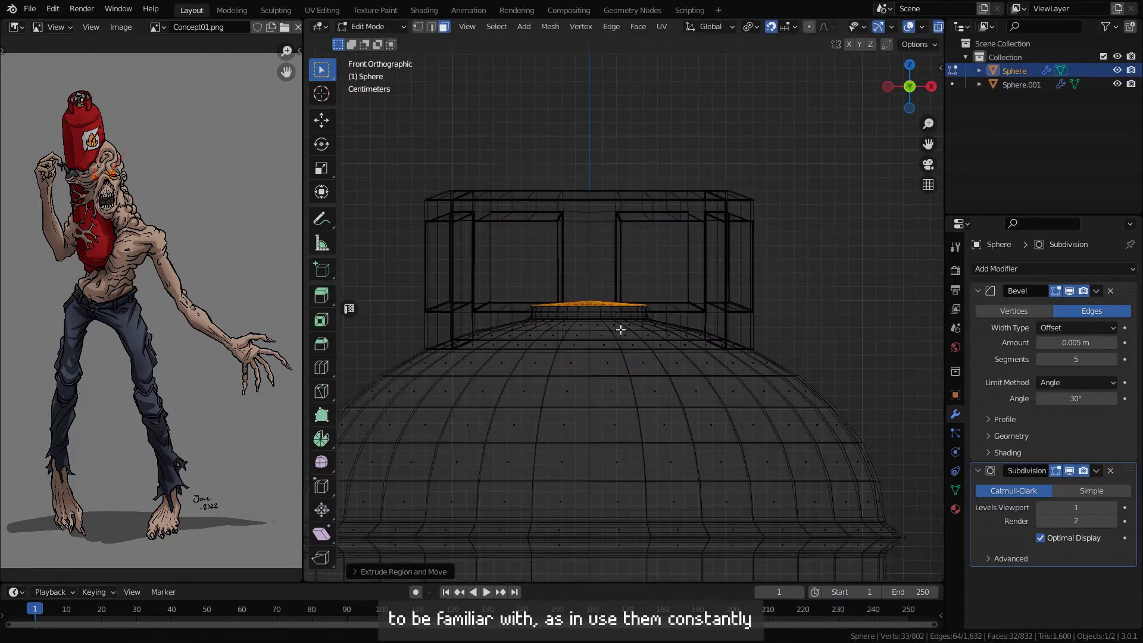
# Extrude and scale the valve's top faces through further tiers to form a flared base and a narrower stepped stem
pyautogui.hotkey('shift', 'z')
pyautogui.hotkey('shift', 'z')
pyautogui.press('e')
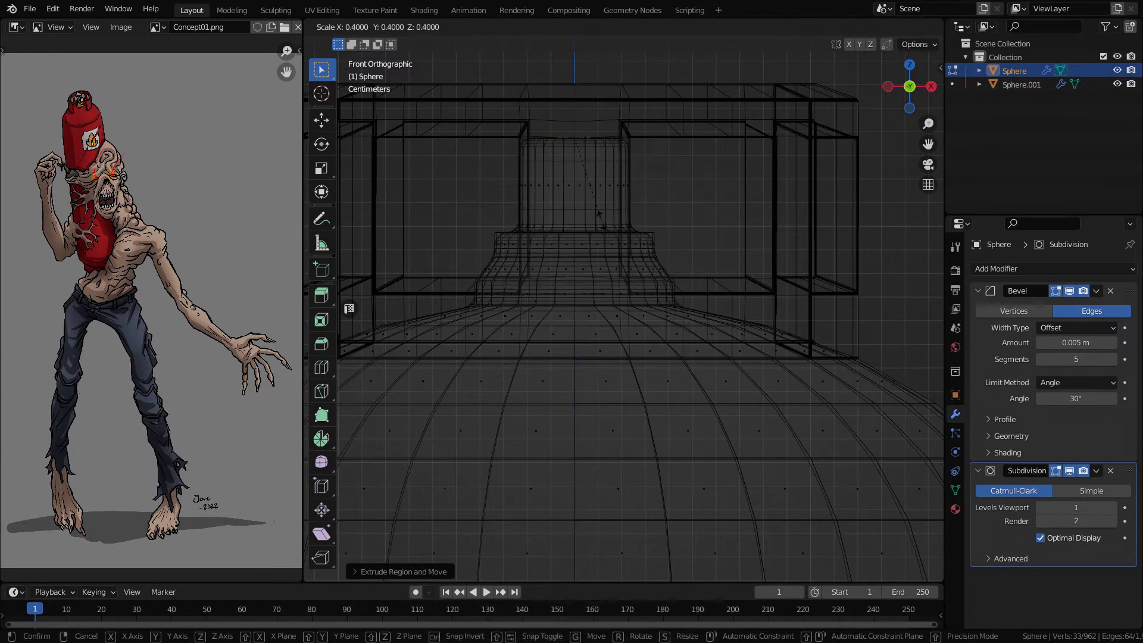
pyautogui.click(600, 214)
pyautogui.press('e')
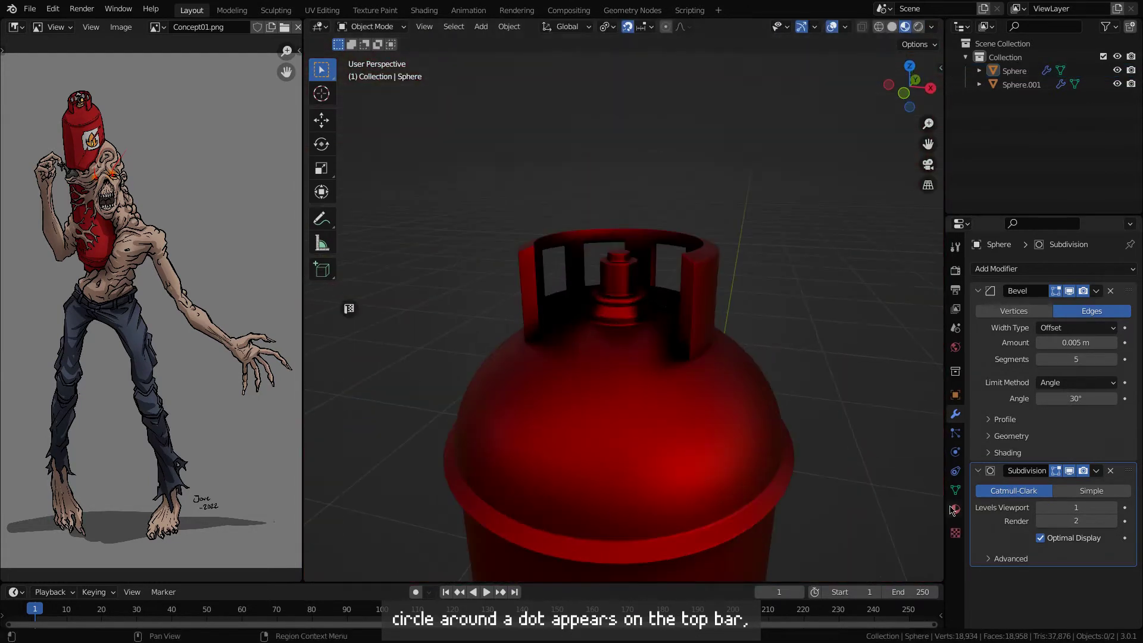
# Rename the tank's second material Tank_02_mat, give it a yellow-orange base colour and assign it to the valve faces
pyautogui.click(955, 510)
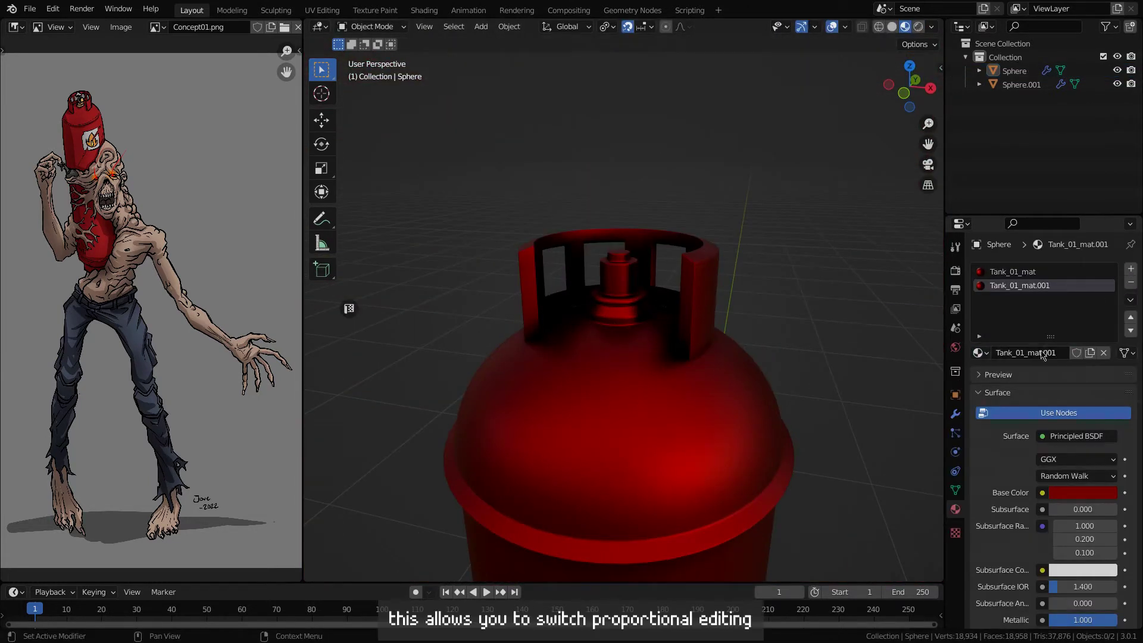
pyautogui.write('2')
pyautogui.press('Return')
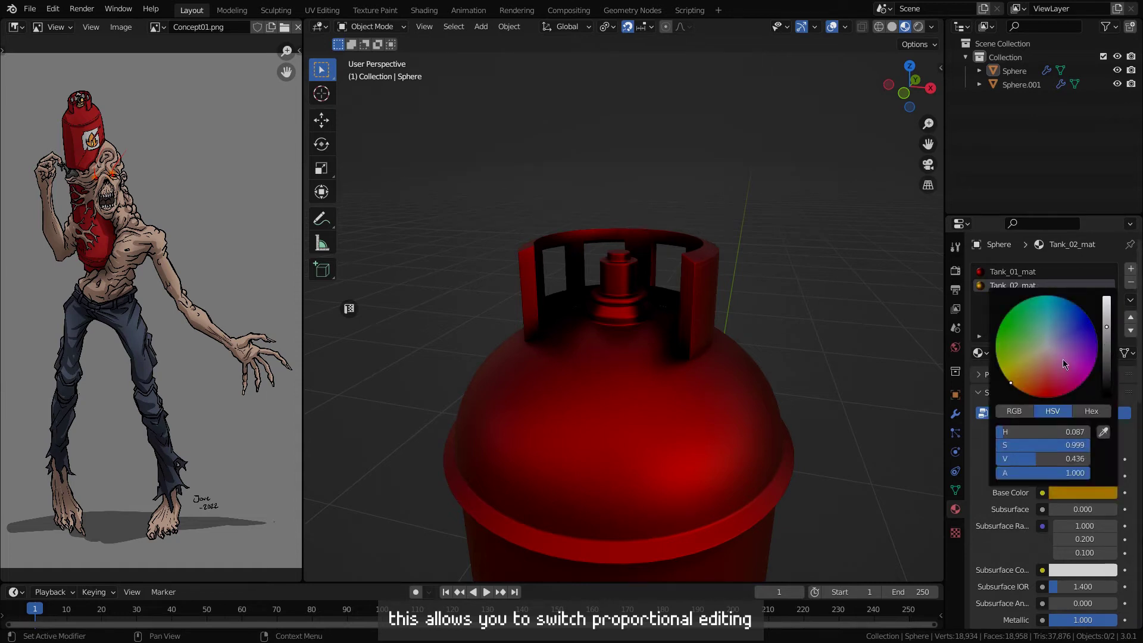
pyautogui.press('Tab')
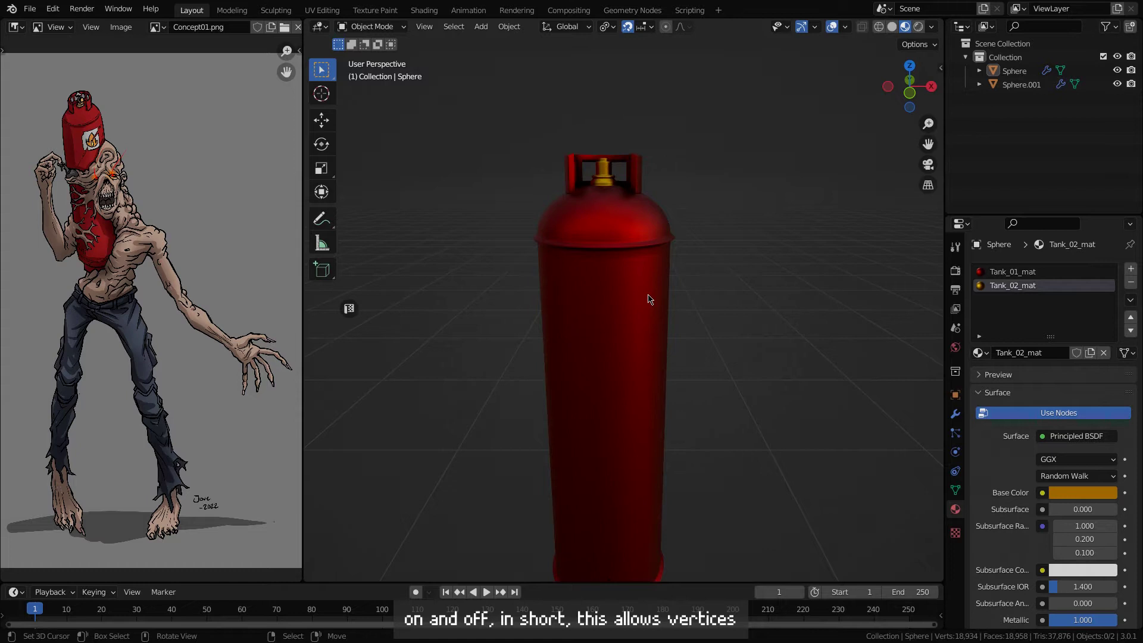
# Move the 3D cursor to the valve's top and add a mesh circle there, scaled to roughly the valve base's width
pyautogui.moveTo(648, 299); pyautogui.dragTo(661, 255, button='middle')
pyautogui.scroll(6, 643, 304)
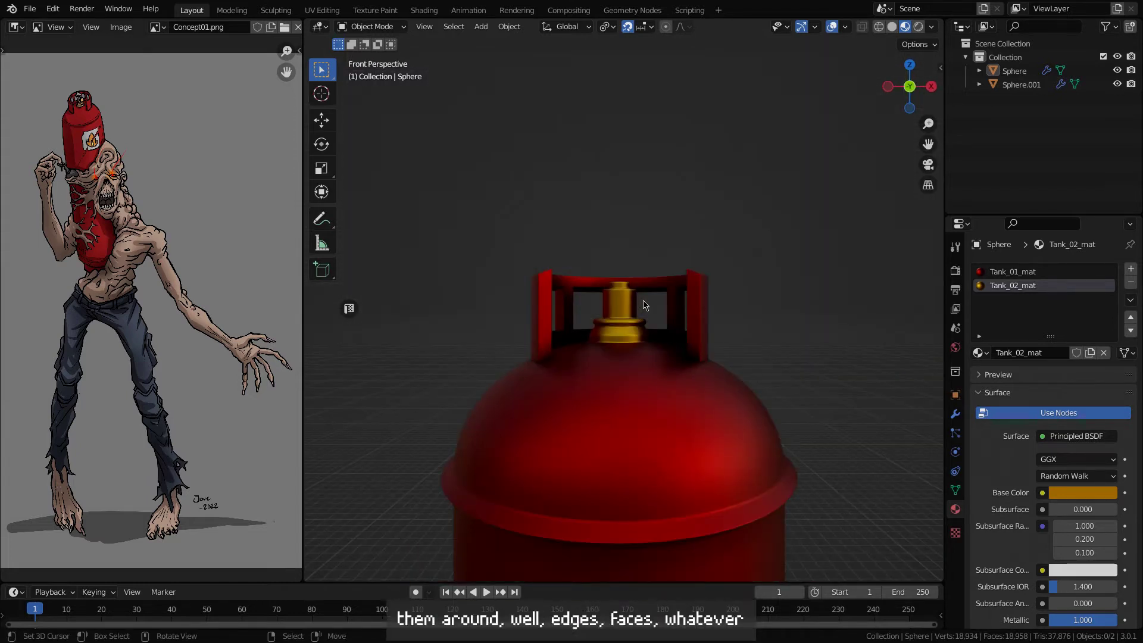
pyautogui.press('KP_1')
pyautogui.scroll(2, 673, 274)
pyautogui.hotkey('shift', 'z')
pyautogui.press('Tab')
pyautogui.hotkey('shift', 's')
pyautogui.press('Tab')
pyautogui.hotkey('alt', 'a')
pyautogui.hotkey('shift', 'a')
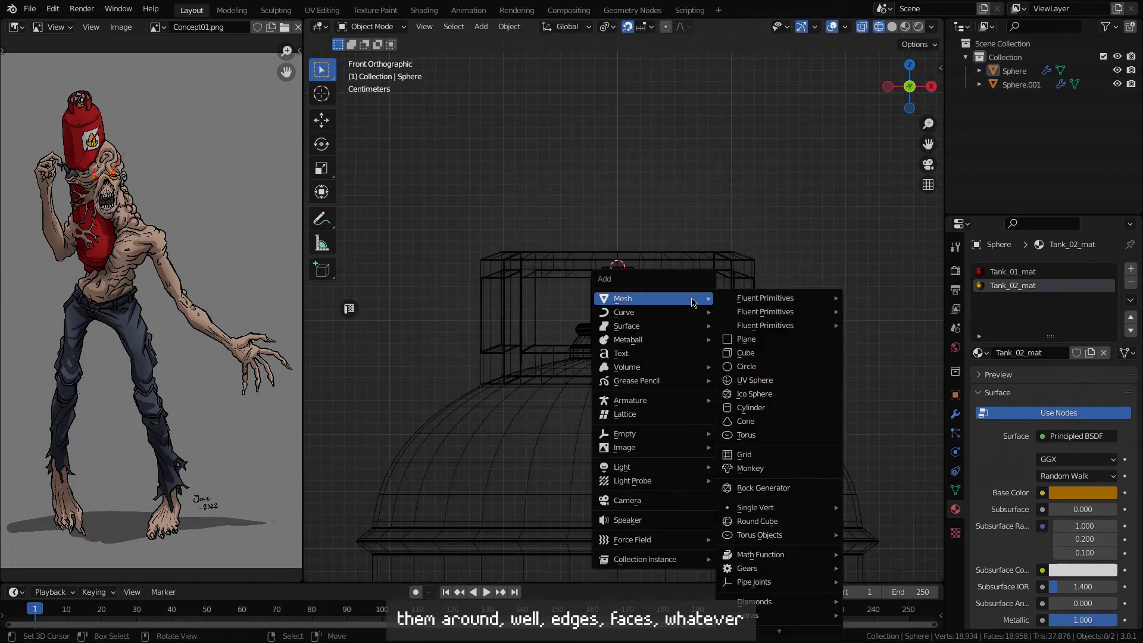
pyautogui.click(747, 366)
pyautogui.press('s')
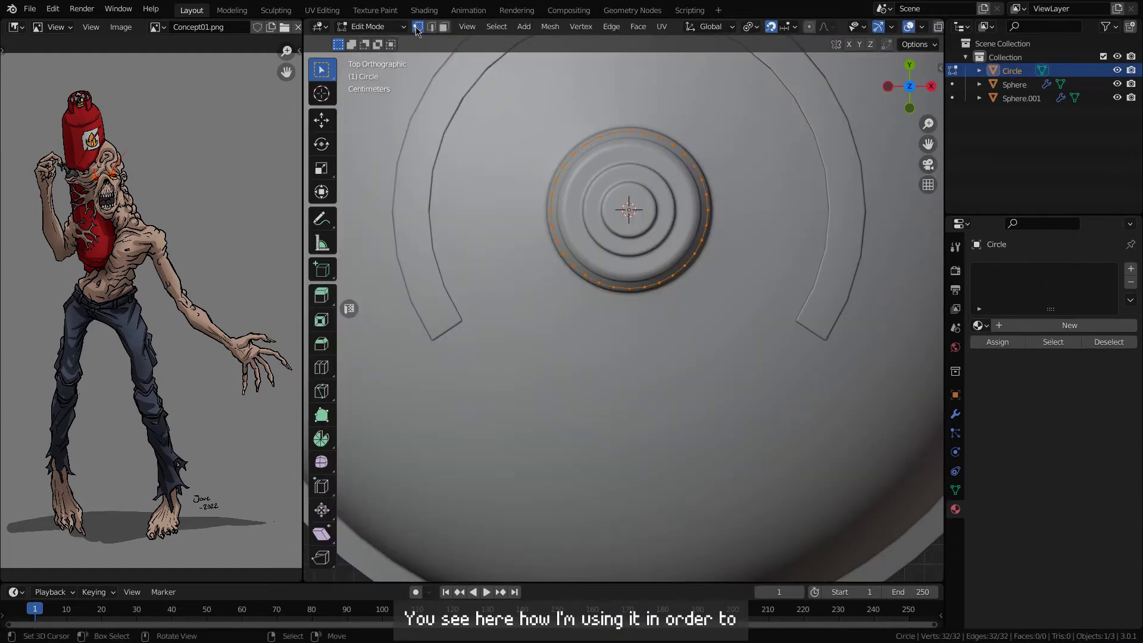
# Select three evenly spaced circle vertices and scale them with proportional editing, redoing it with another falloff, to shape a three-lobed knob outline
pyautogui.hotkey('shift', 'z')
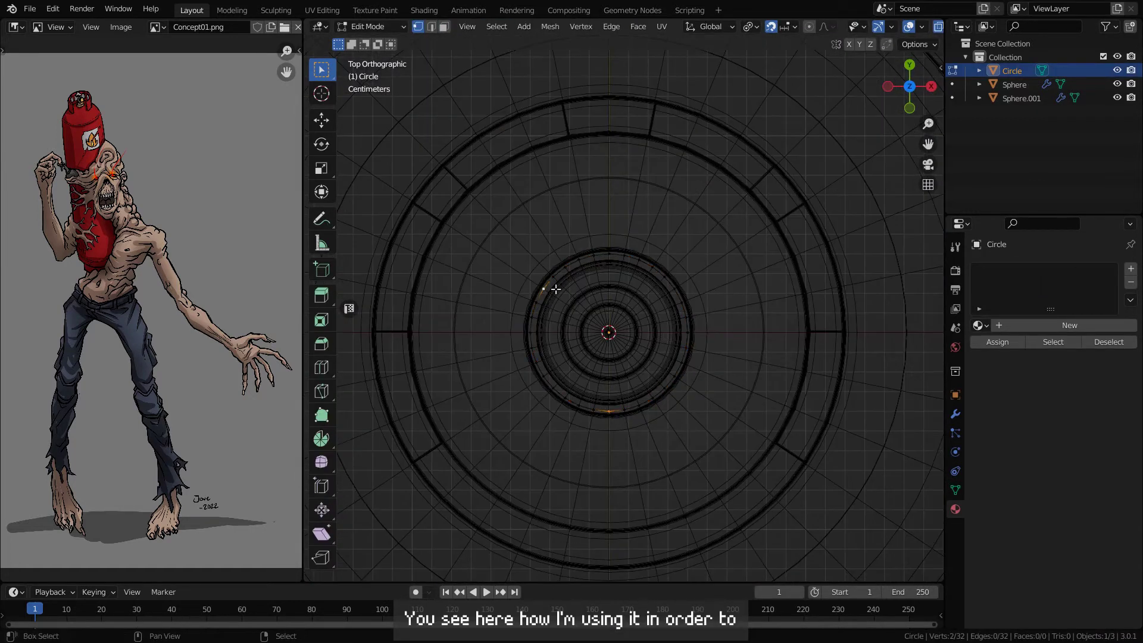
pyautogui.click(706, 266)
pyautogui.moveTo(707, 266); pyautogui.dragTo(623, 322, button='middle')
pyautogui.hotkey('shift', 'z')
pyautogui.scroll(2, 608, 304)
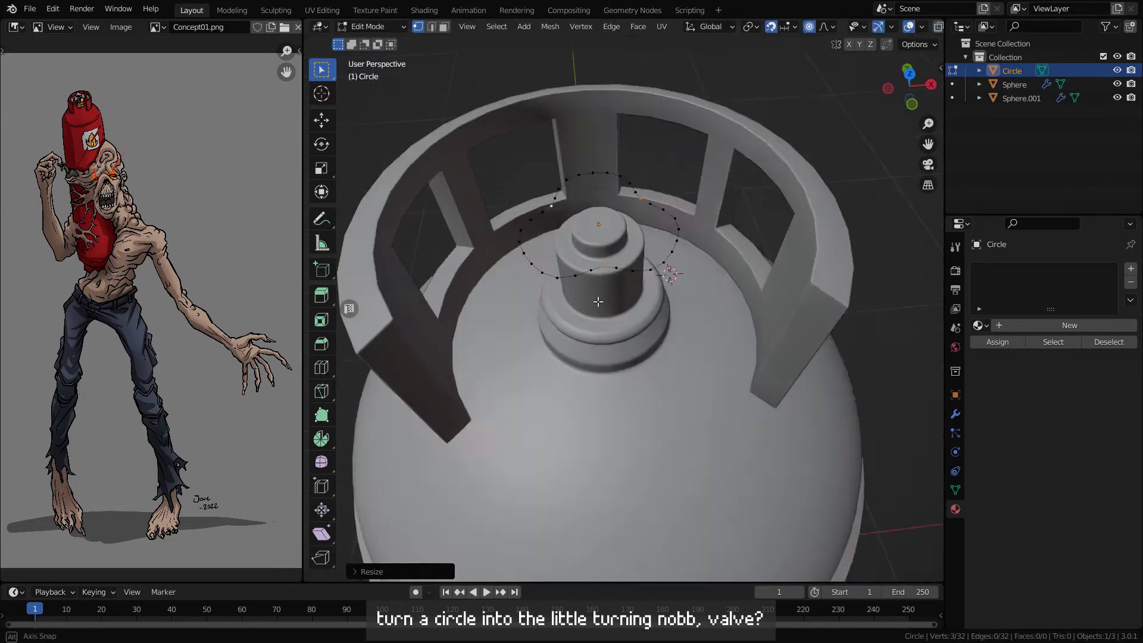
pyautogui.hotkey('ctrl', 'z')
pyautogui.click(826, 27)
pyautogui.click(794, 101)
pyautogui.press('s')
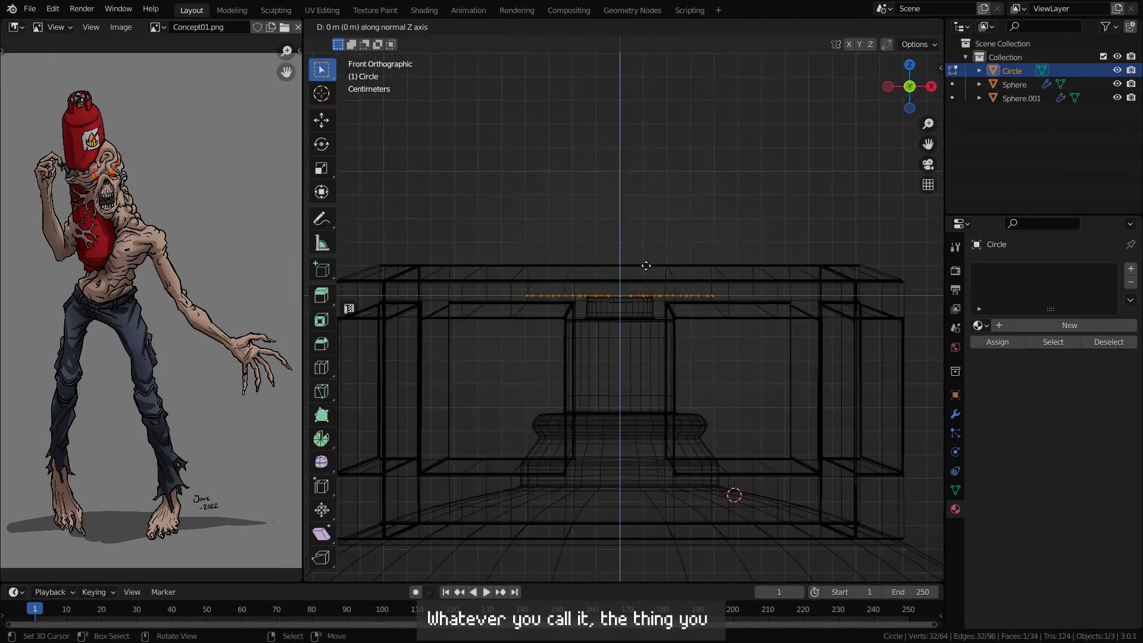
# Extrude the outline into a solid knob, shade it smooth and add a Bevel modifier with amount 0.04 m and 5 segments
pyautogui.press('q')
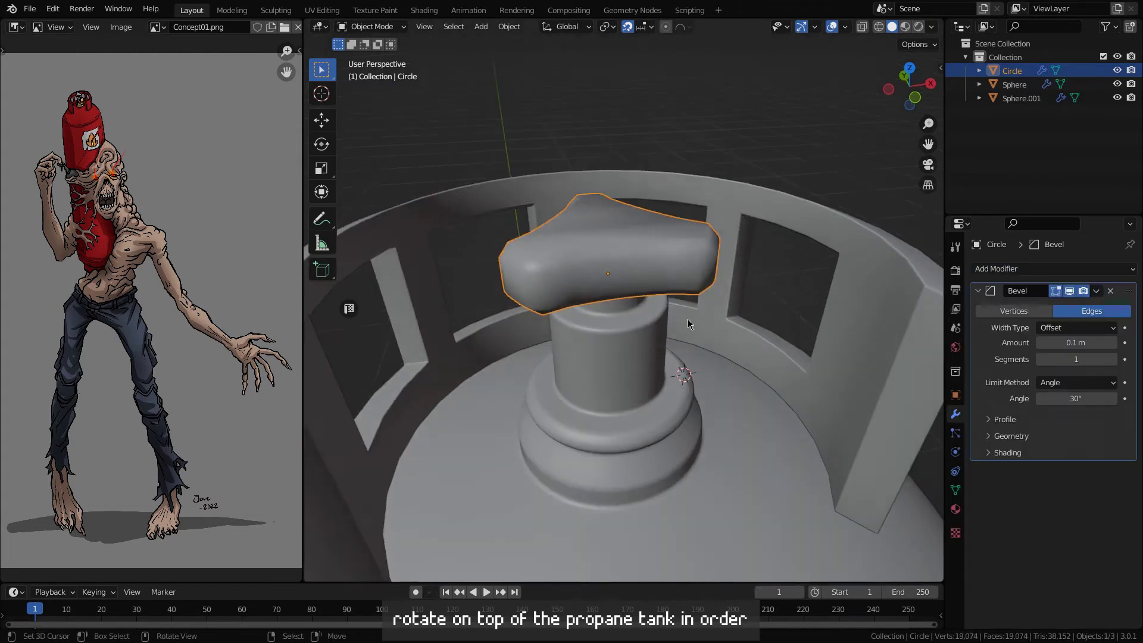
pyautogui.hotkey('shift', 'z')
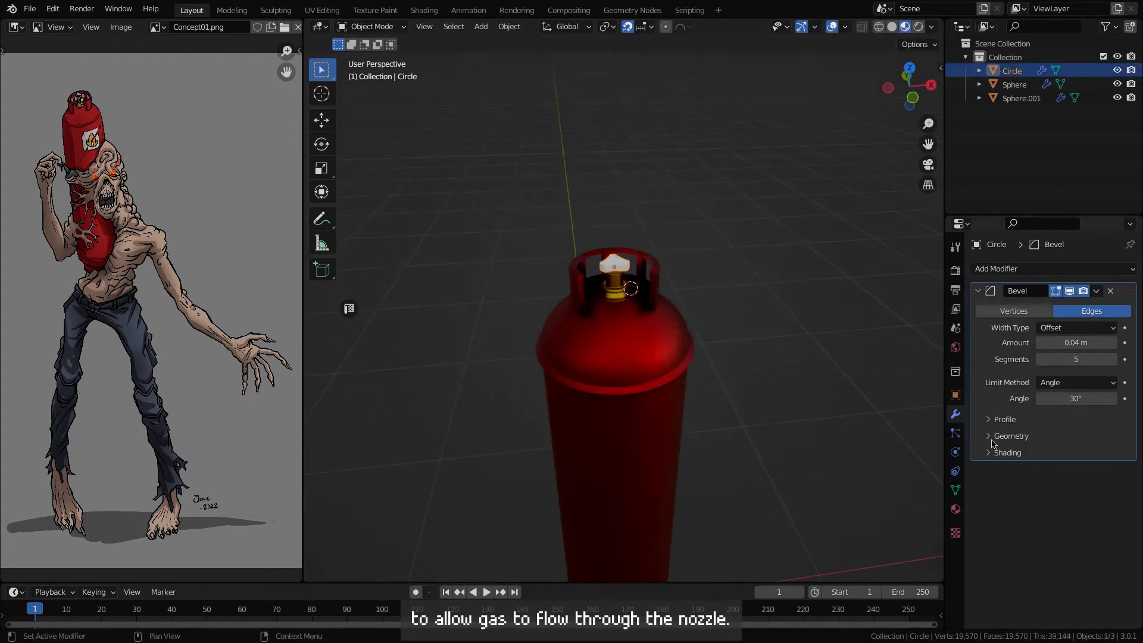
# Give the knob a new light grey material with roughness 0.172, and change Tank_02_mat's base colour to a softer yellow
pyautogui.click(955, 509)
pyautogui.doubleClick(1037, 326)
pyautogui.press('Return')
pyautogui.scroll(-4, 1037, 326)
pyautogui.click(1081, 370)
pyautogui.scroll(-7, 1015, 248)
pyautogui.scroll(-3, 1058, 525)
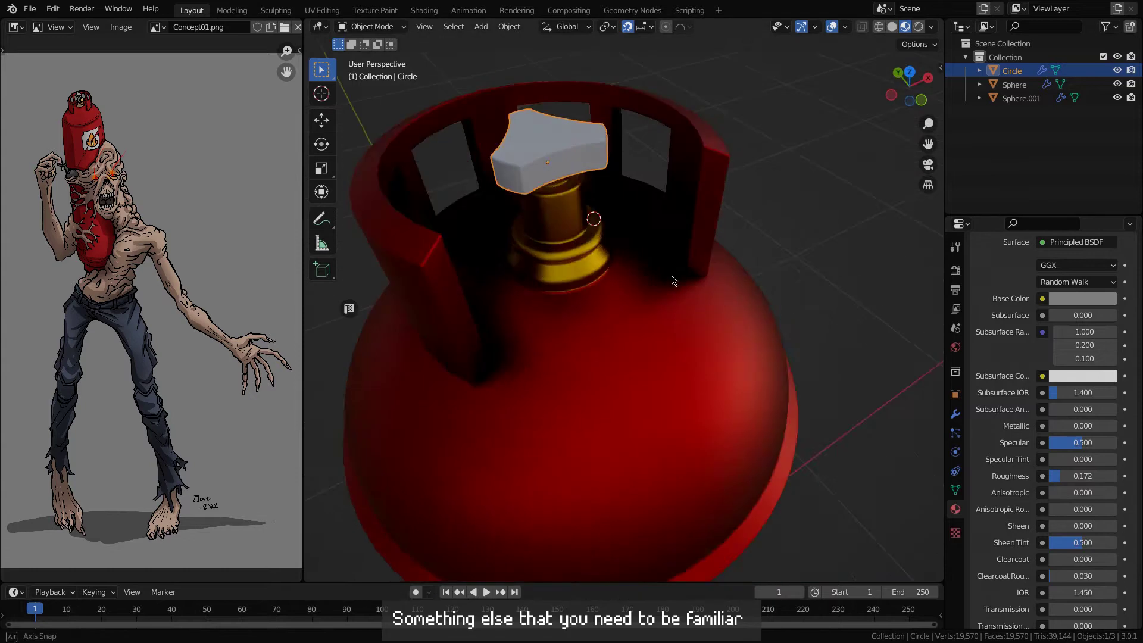
pyautogui.scroll(-4, 610, 280)
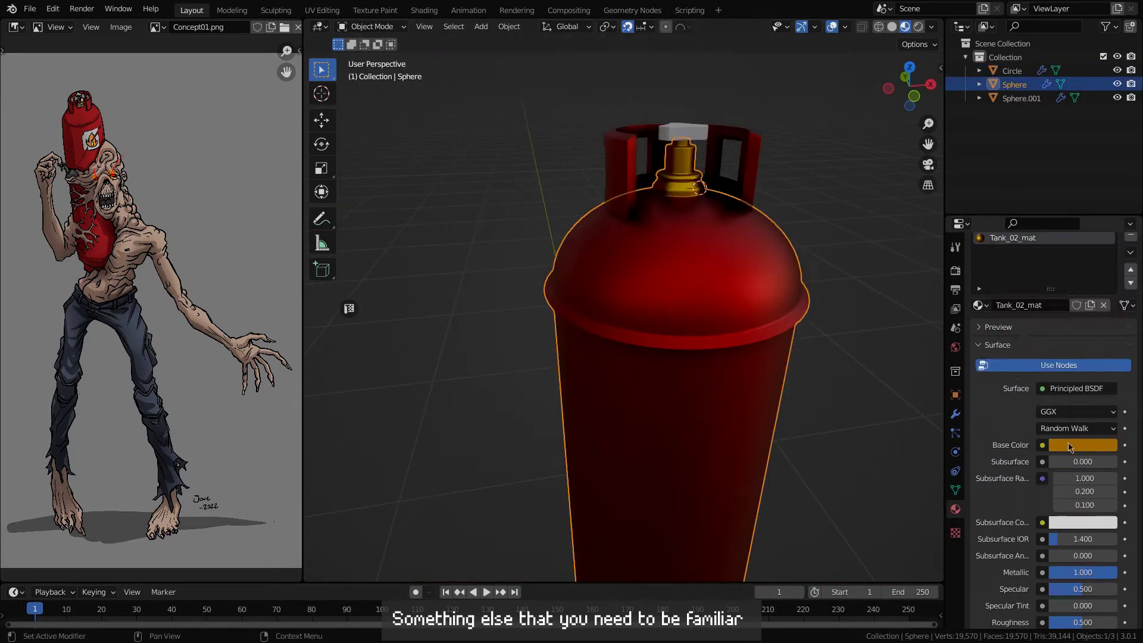
pyautogui.click(1070, 447)
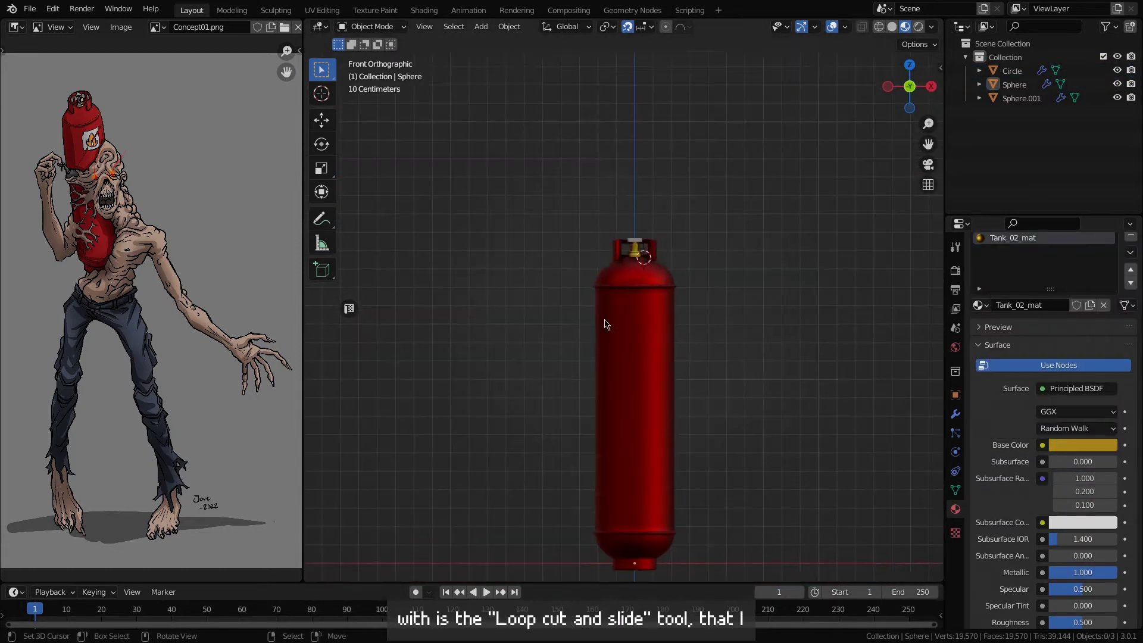
# Add loop cuts around the tank's cylindrical body to make its geometry denser
pyautogui.keyDown('shift'); pyautogui.moveTo(605, 324); pyautogui.dragTo(601, 253, button='middle'); pyautogui.keyUp('shift')
pyautogui.moveTo(676, 293); pyautogui.dragTo(672, 341, button='middle')
pyautogui.press('KP_1')
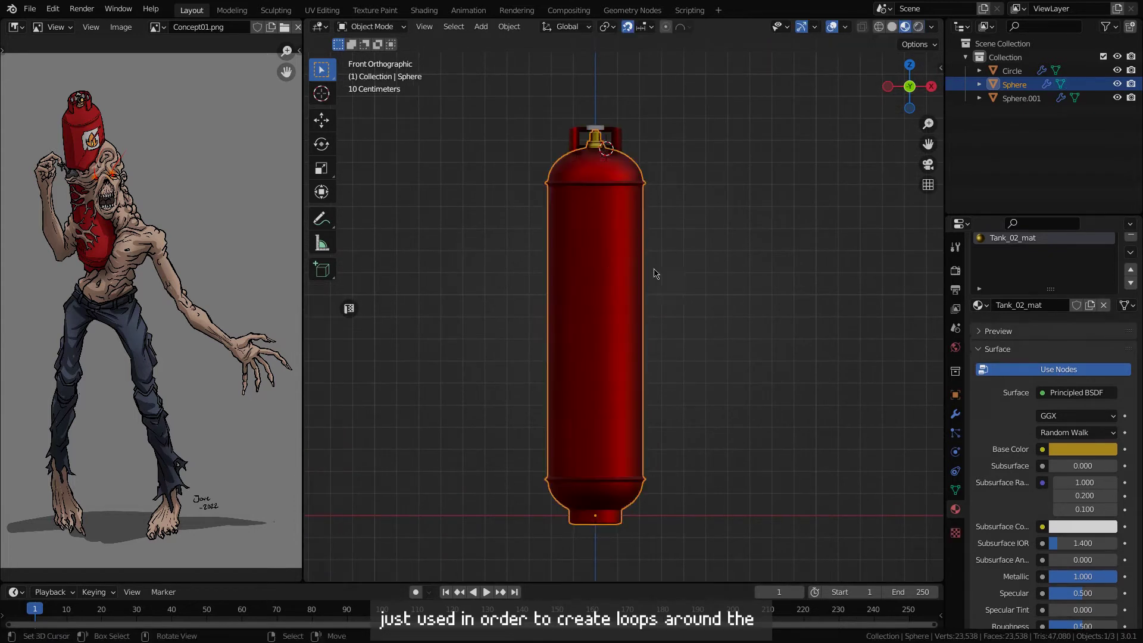
# Add a Displace modifier to the tank with a Clouds texture, Global coordinates and RGB to XYZ direction
pyautogui.moveTo(655, 274); pyautogui.dragTo(673, 280, button='middle')
pyautogui.click(955, 414)
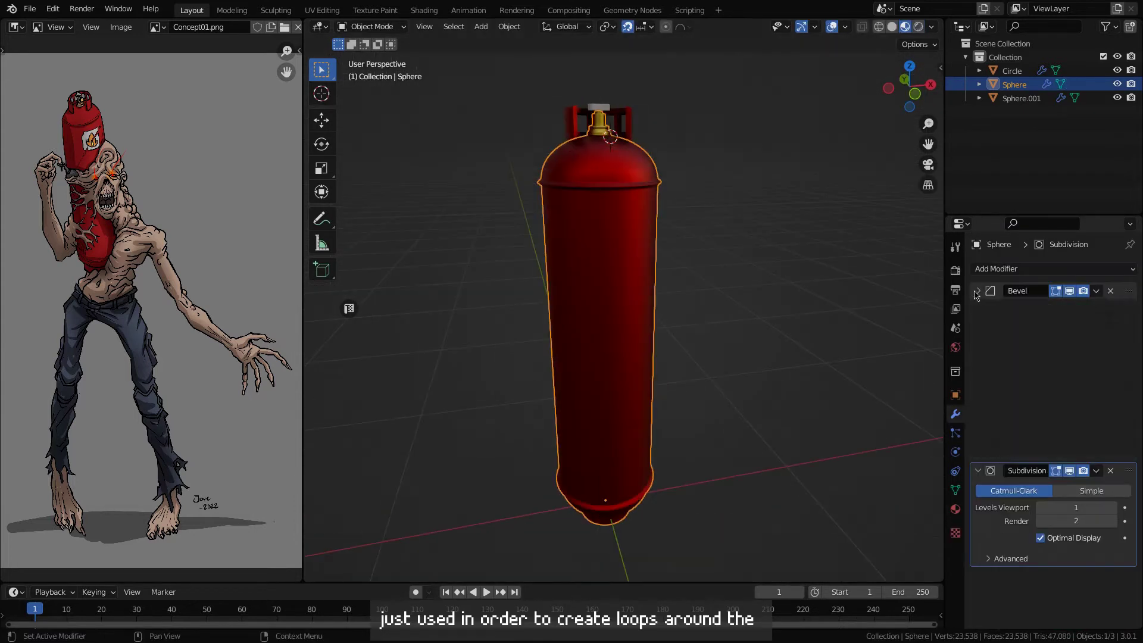
pyautogui.click(1053, 269)
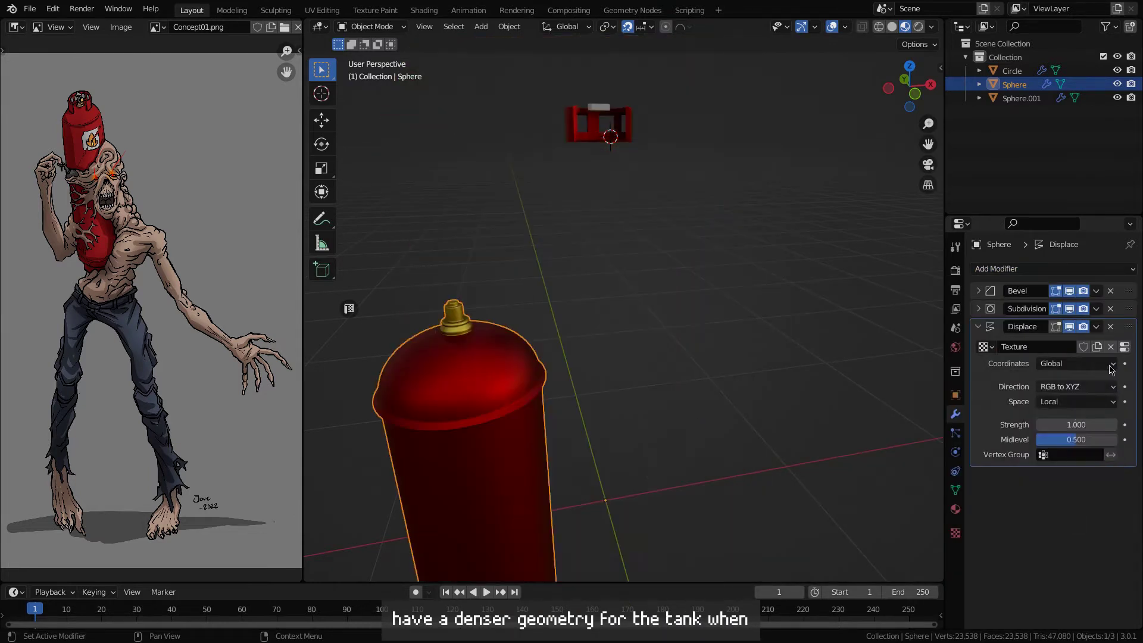
pyautogui.click(1072, 307)
pyautogui.click(1039, 335)
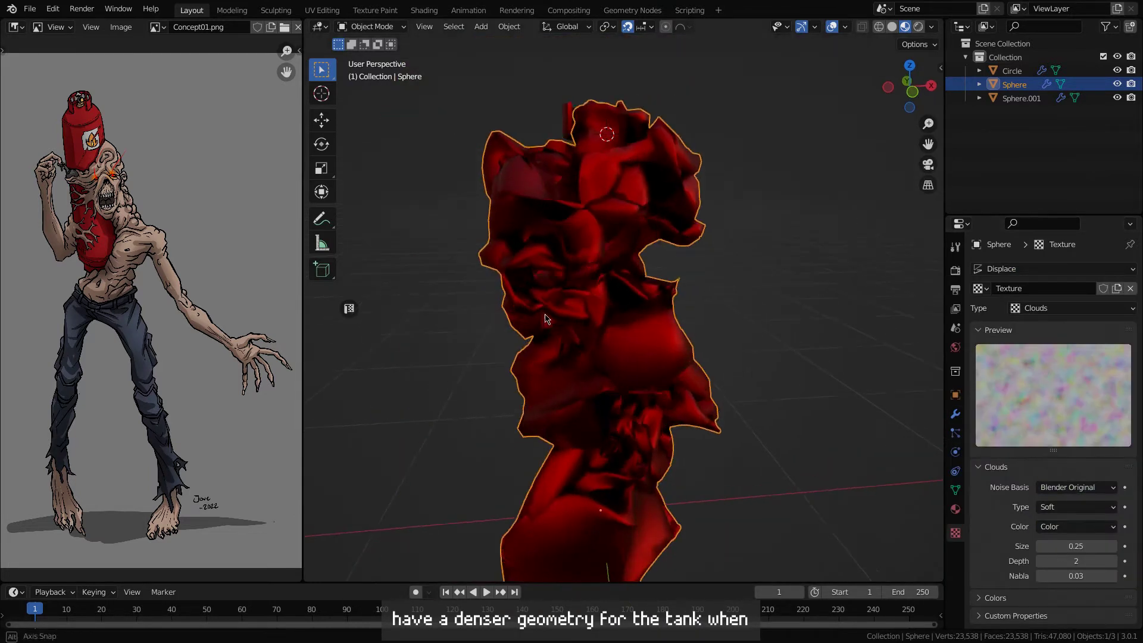
# Set the tank's Displace strength to -0.050
pyautogui.click(955, 414)
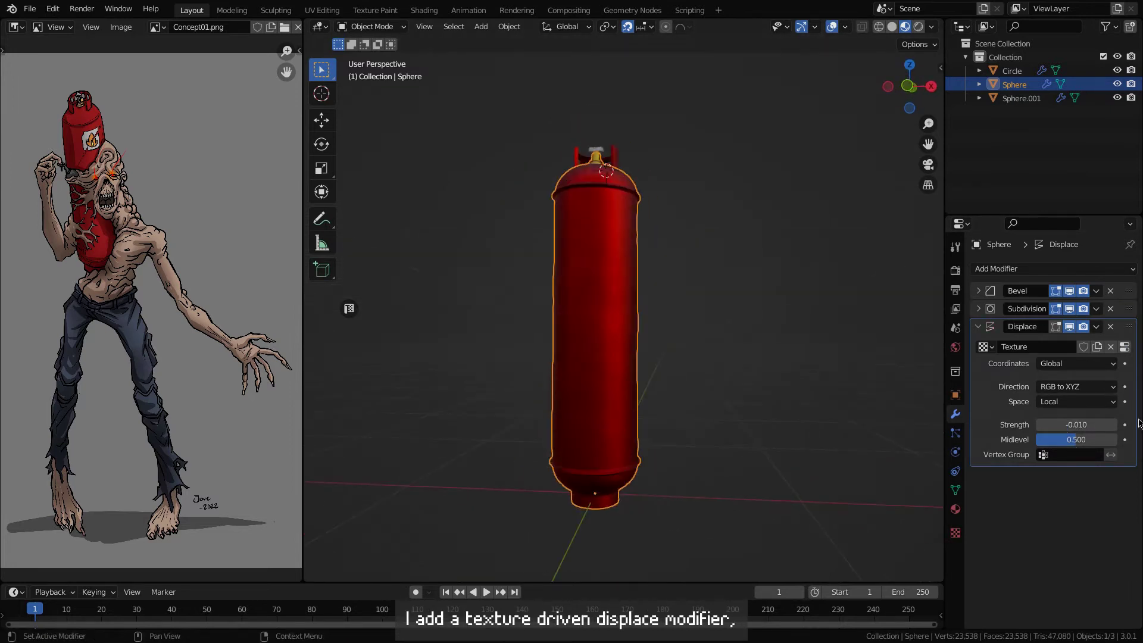
pyautogui.click(956, 532)
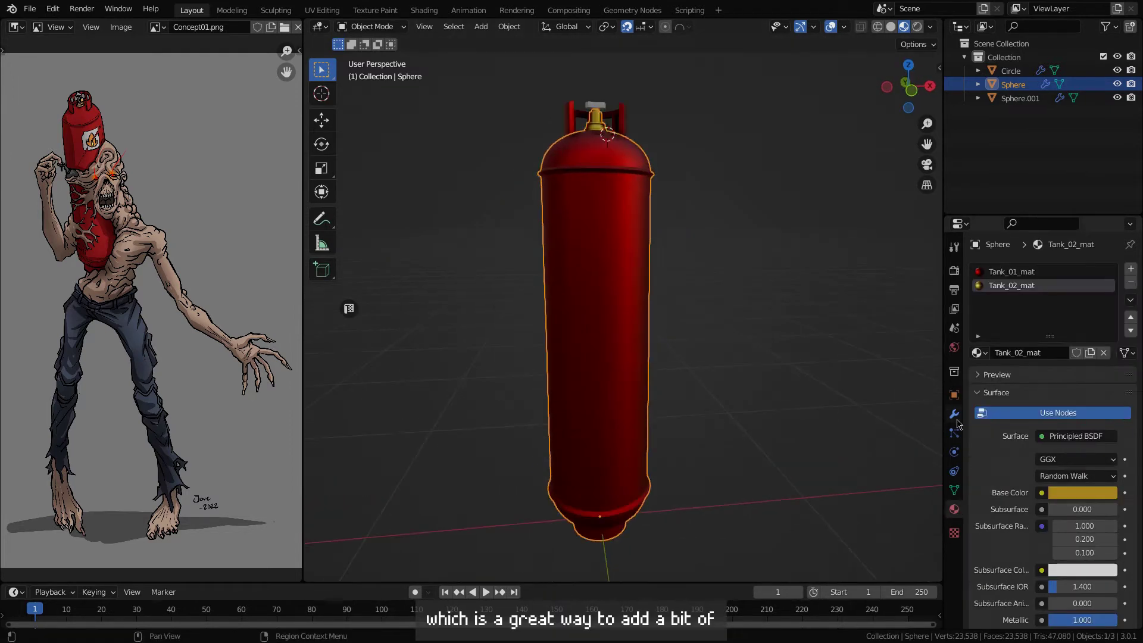
pyautogui.click(954, 414)
# Copy the tank's modifiers to the collar and remove Subdivision from it, keeping Bevel and Displace
pyautogui.moveTo(745, 298); pyautogui.dragTo(791, 306, button='middle')
pyautogui.click(595, 126)
pyautogui.keyDown('shift'); pyautogui.click(655, 209); pyautogui.keyUp('shift')
pyautogui.hotkey('ctrl', 'l')
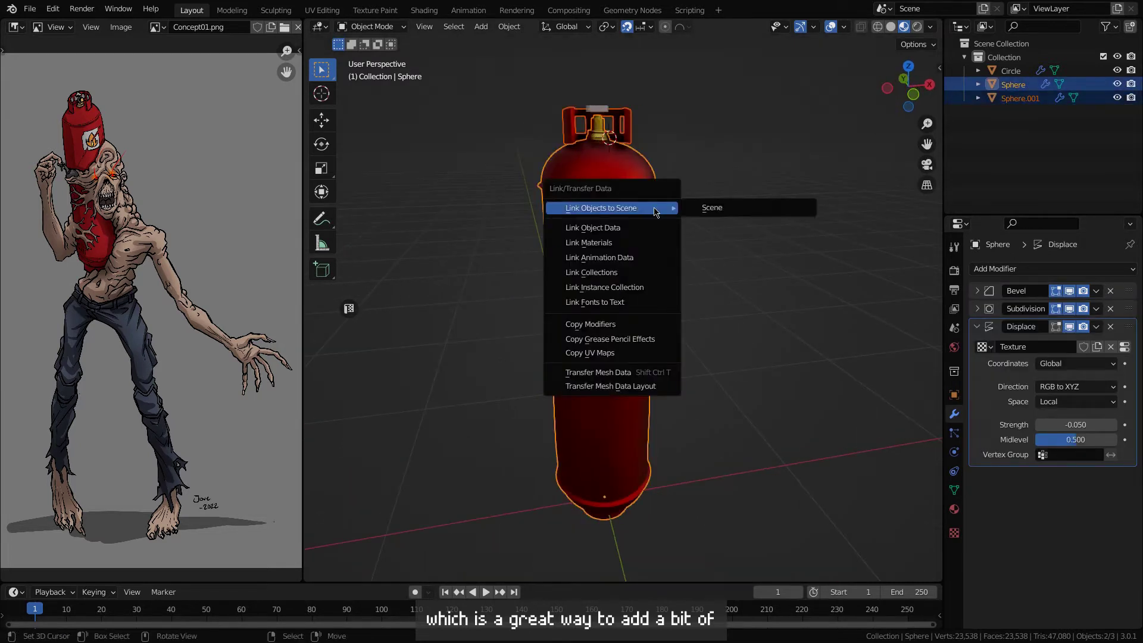
pyautogui.click(626, 330)
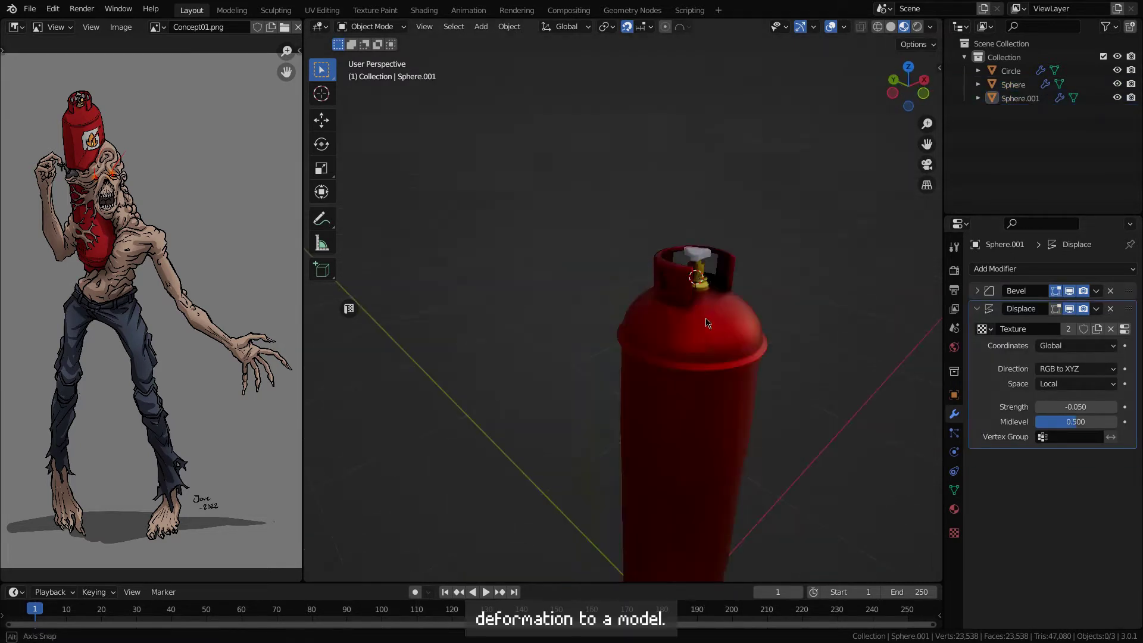
# Set the size of the tank's Clouds displacement texture to 0.75
pyautogui.moveTo(685, 279); pyautogui.dragTo(712, 283, button='middle')
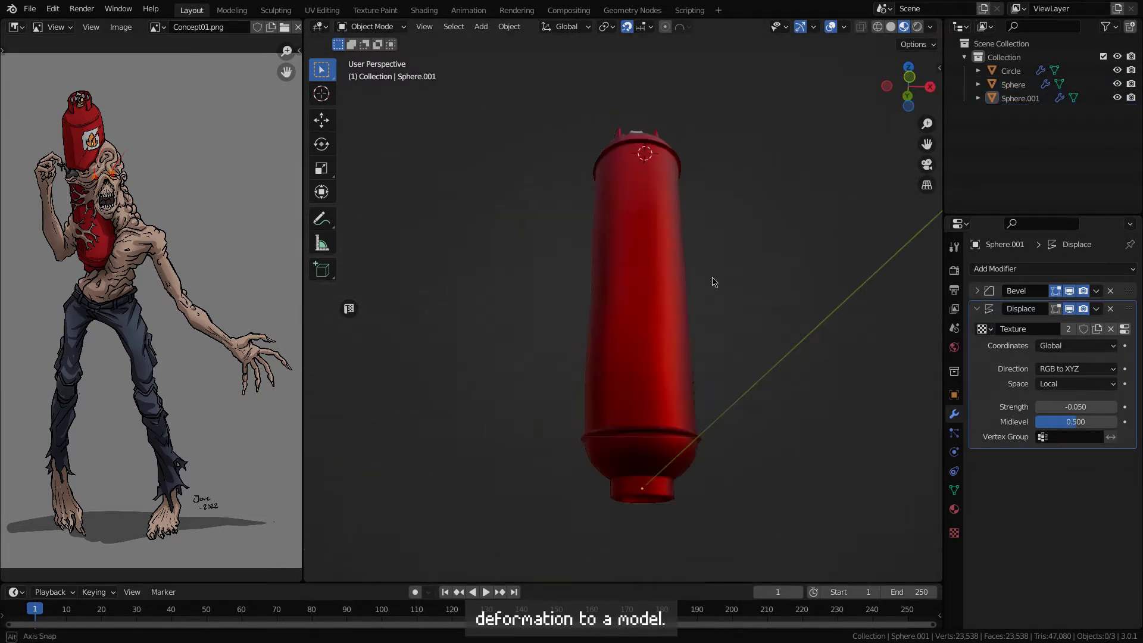
pyautogui.press('KP_1')
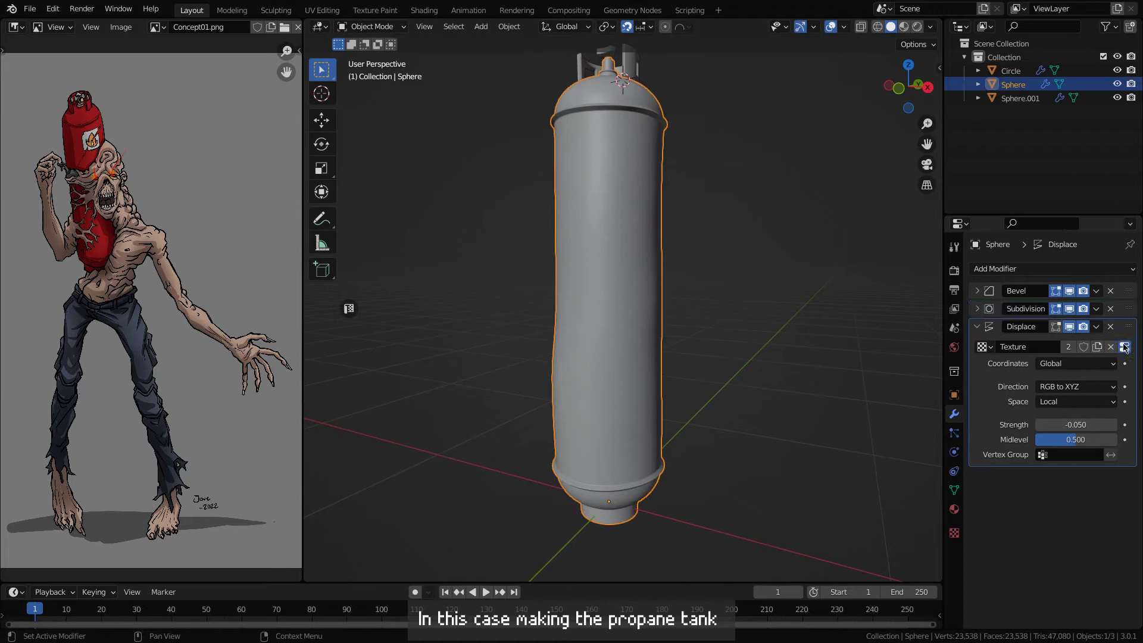
pyautogui.click(954, 533)
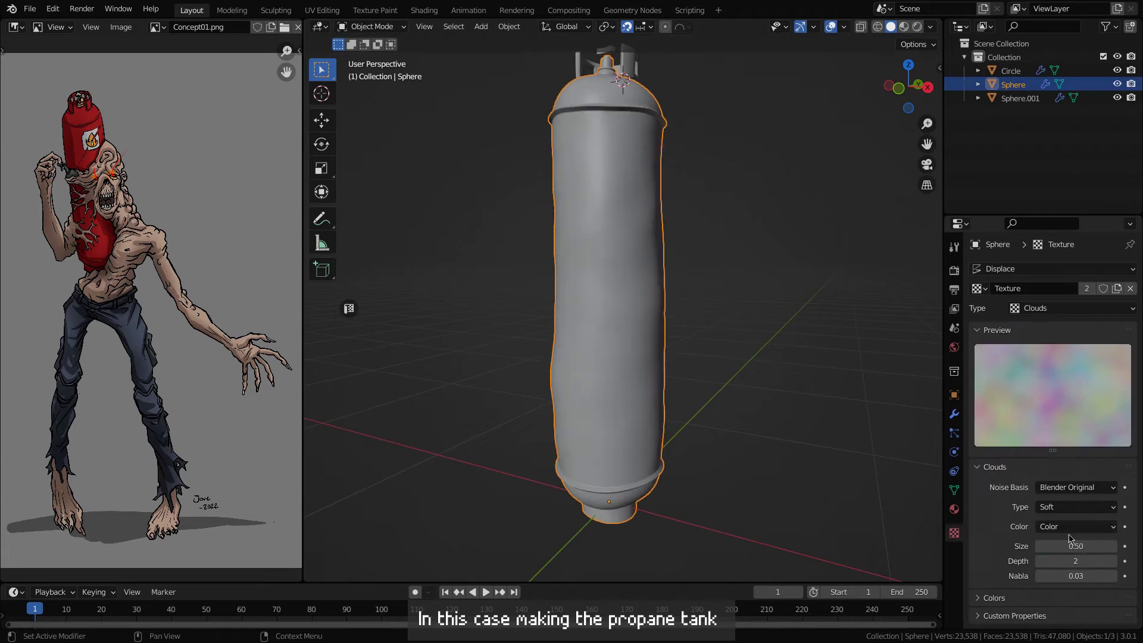
pyautogui.press('KP_1')
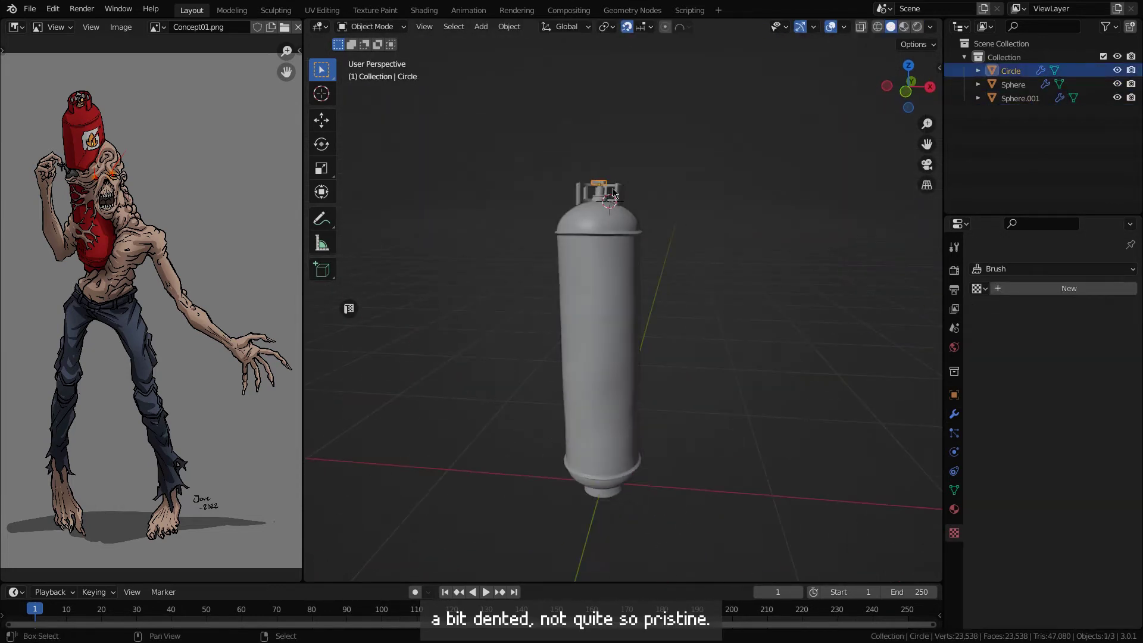
# Copy the collar's Bevel and Displace modifiers to the valve knob and open the knob's modifier settings
pyautogui.hotkey('ctrl', 'l')
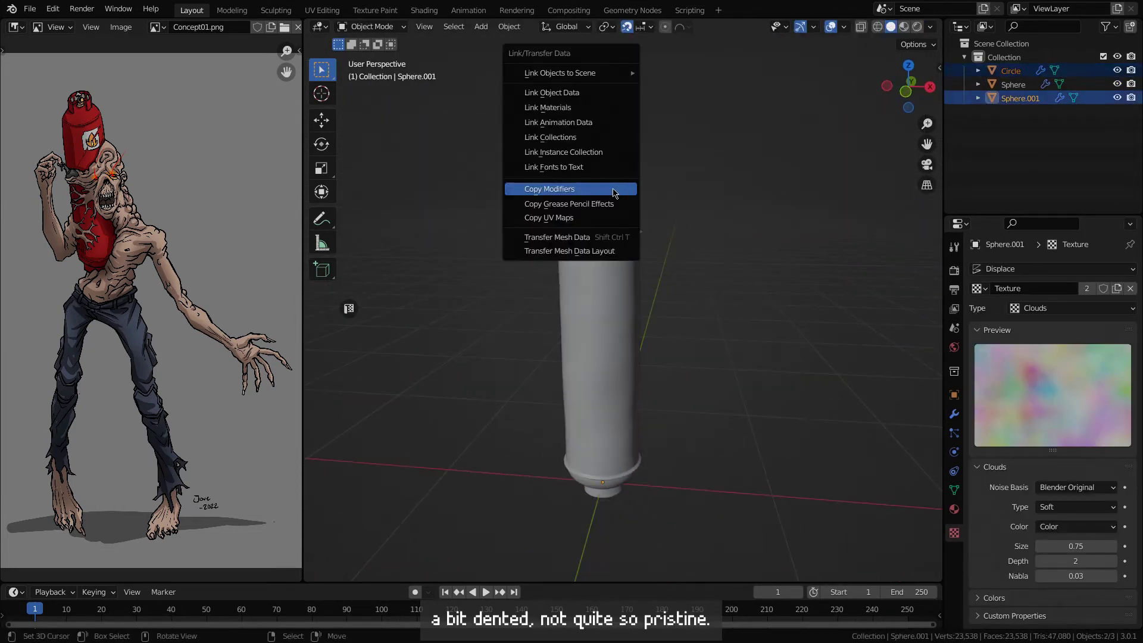
pyautogui.click(543, 184)
pyautogui.press('KP_1')
pyautogui.click(594, 228)
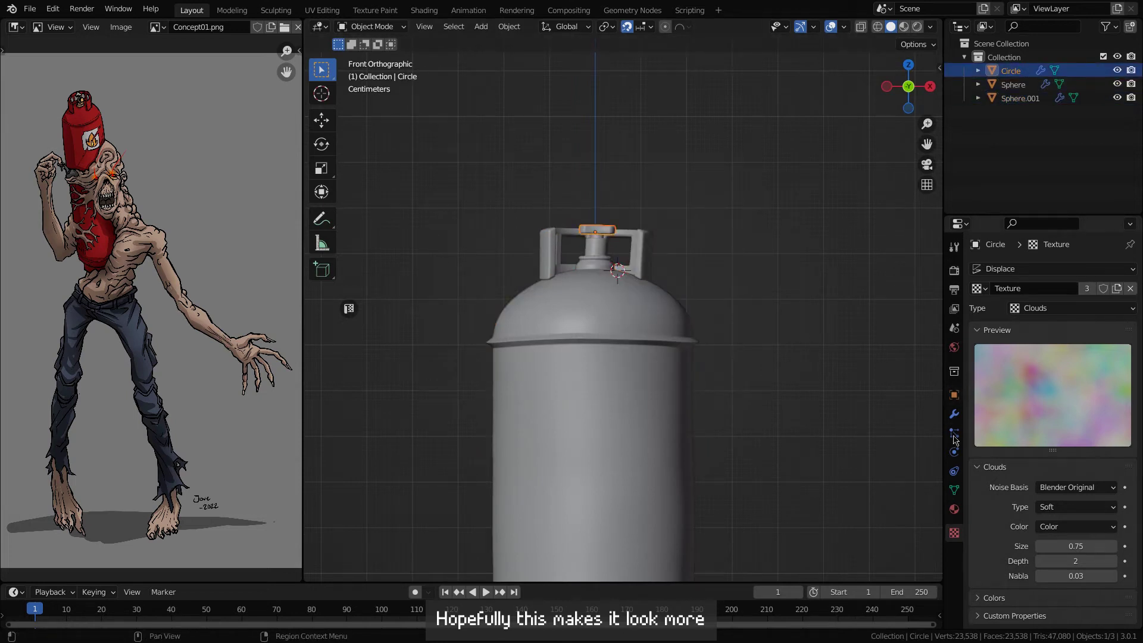
pyautogui.click(953, 413)
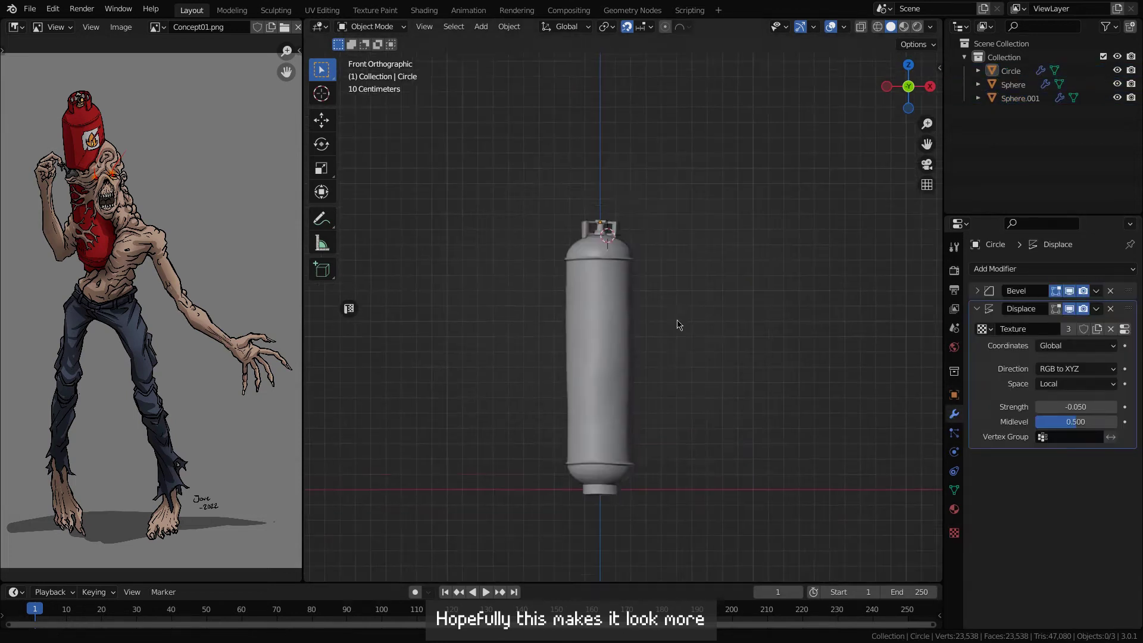
# Save the gas tank file
pyautogui.press('z')
pyautogui.moveTo(679, 327)
pyautogui.mouseDown(button='middle')
pyautogui.moveTo(722, 357)
pyautogui.moveTo(627, 441)
pyautogui.moveTo(560, 375)
pyautogui.moveTo(689, 337)
pyautogui.mouseUp(button='middle')
pyautogui.scroll(-2, 627, 441)
pyautogui.scroll(5, 627, 441)
pyautogui.press('KP_1')
pyautogui.hotkey('ctrl', 's')
# Duplicate all three tank objects in place and convert the copies to plain meshes
pyautogui.keyDown('shift'); pyautogui.moveTo(541, 197); pyautogui.dragTo(548, 186, button='middle'); pyautogui.keyUp('shift')
pyautogui.scroll(-3, 571, 208)
pyautogui.hotkey('shift', 'z')
pyautogui.rightClick(620, 250)
pyautogui.press('a')
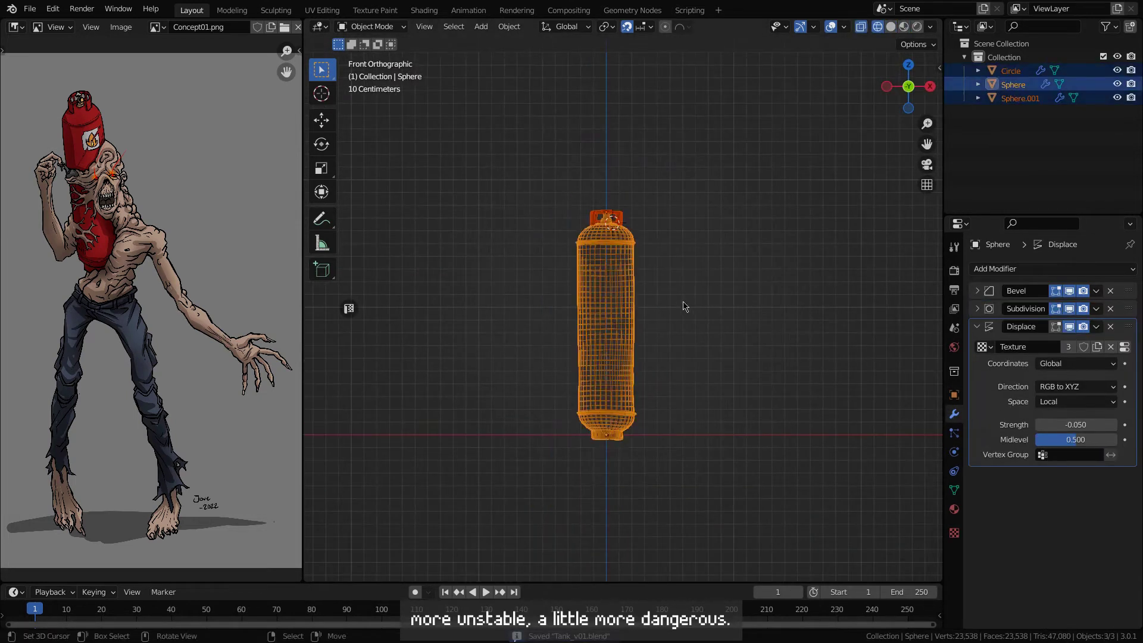
pyautogui.hotkey('shift', 'd')
pyautogui.press('Escape')
pyautogui.press('F3')
pyautogui.write('mesh')
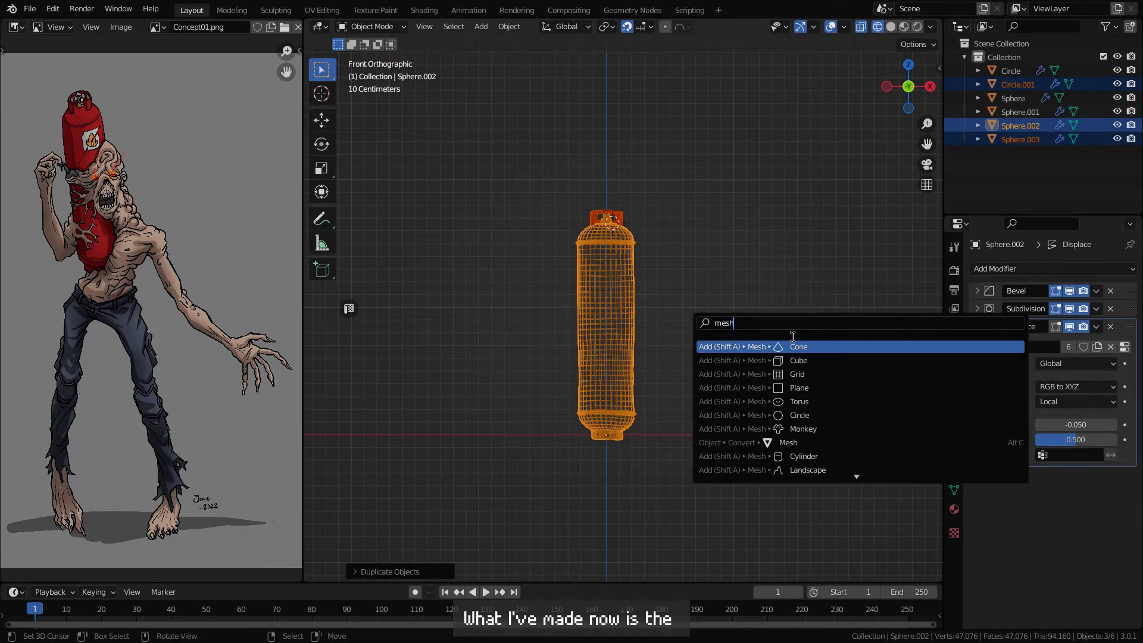
pyautogui.click(789, 442)
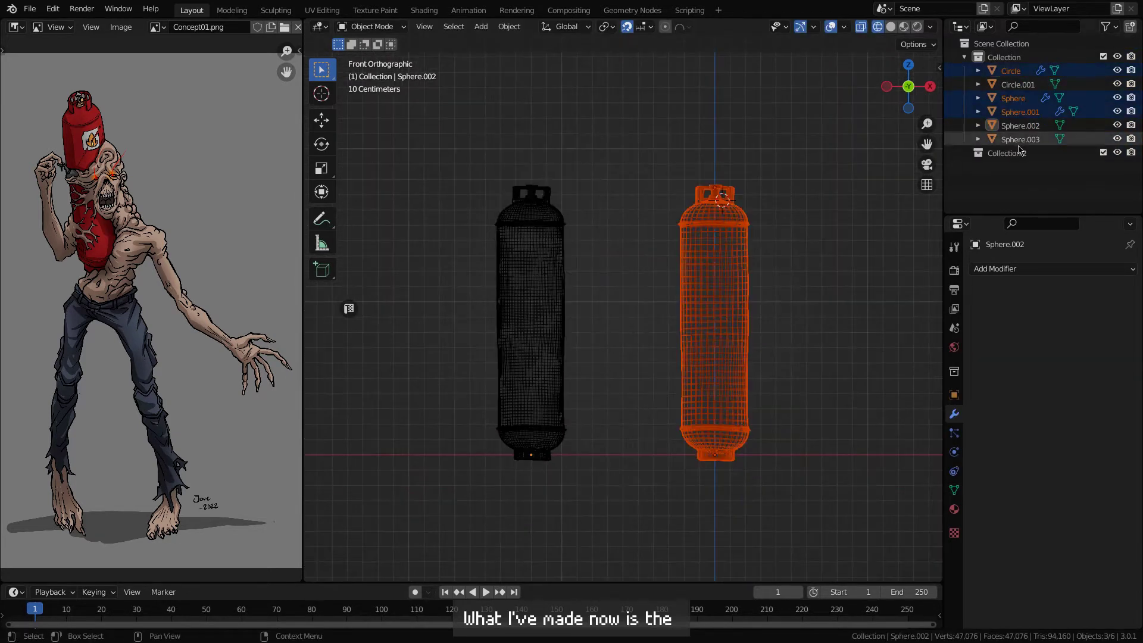
# Rename the new collection Tank_HP and move the three original tank objects into it
pyautogui.doubleClick(1007, 153)
pyautogui.write('Tank_HP')
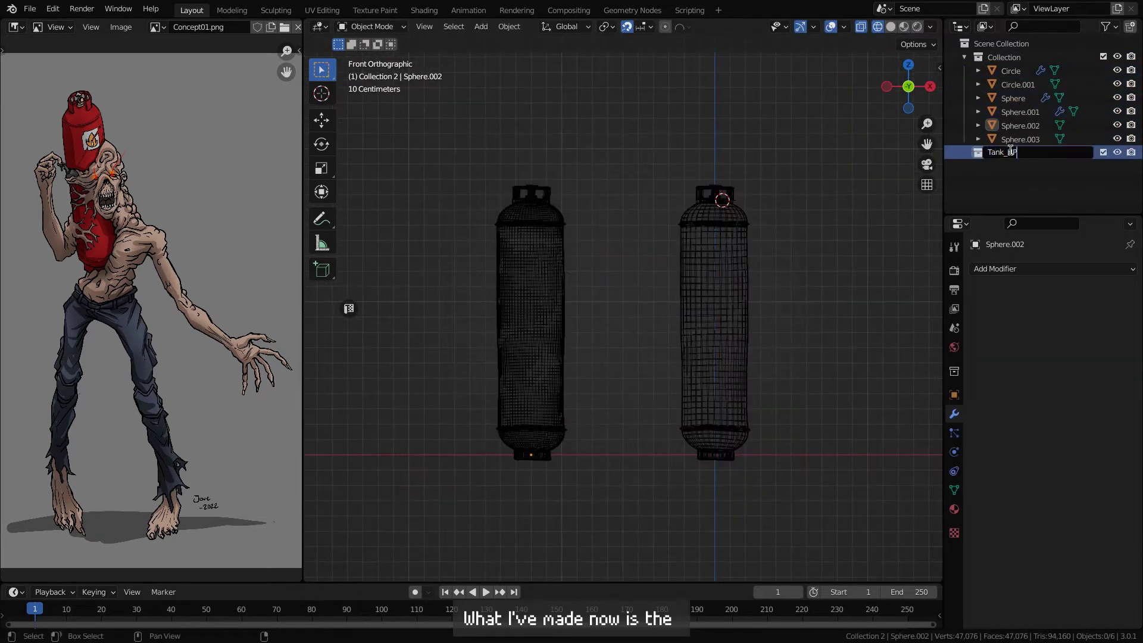
pyautogui.press('Return')
pyautogui.moveTo(649, 489); pyautogui.dragTo(798, 149)
pyautogui.moveTo(1012, 112); pyautogui.dragTo(1005, 153)
# Hide the Tank_HP collection and rename the remaining collection Tank_LP
pyautogui.click(1005, 112)
pyautogui.click(964, 111)
pyautogui.press('h')
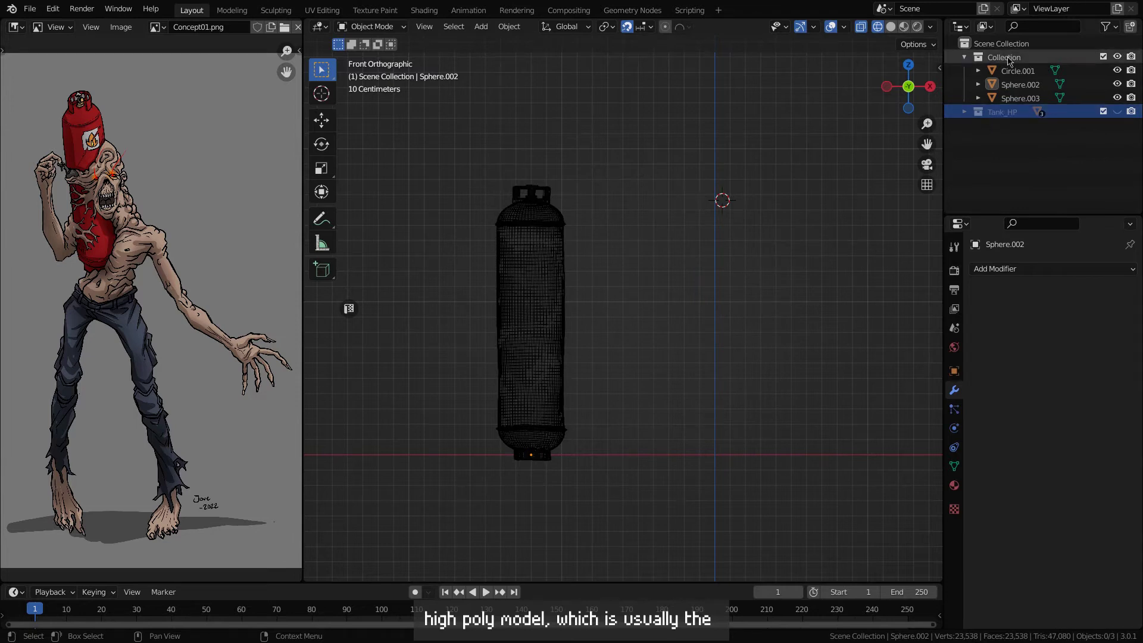
pyautogui.click(1005, 59)
pyautogui.write('Tank_LP')
pyautogui.press('Return')
# Move the three copied tank parts back to the world origin and display them solid
pyautogui.press('a')
pyautogui.press('g')
pyautogui.hotkey('shift', 'z')
# Add a Decimate modifier to the low-poly tank body and reduce its ratio to 0.0100
pyautogui.moveTo(571, 228); pyautogui.dragTo(595, 257, button='middle')
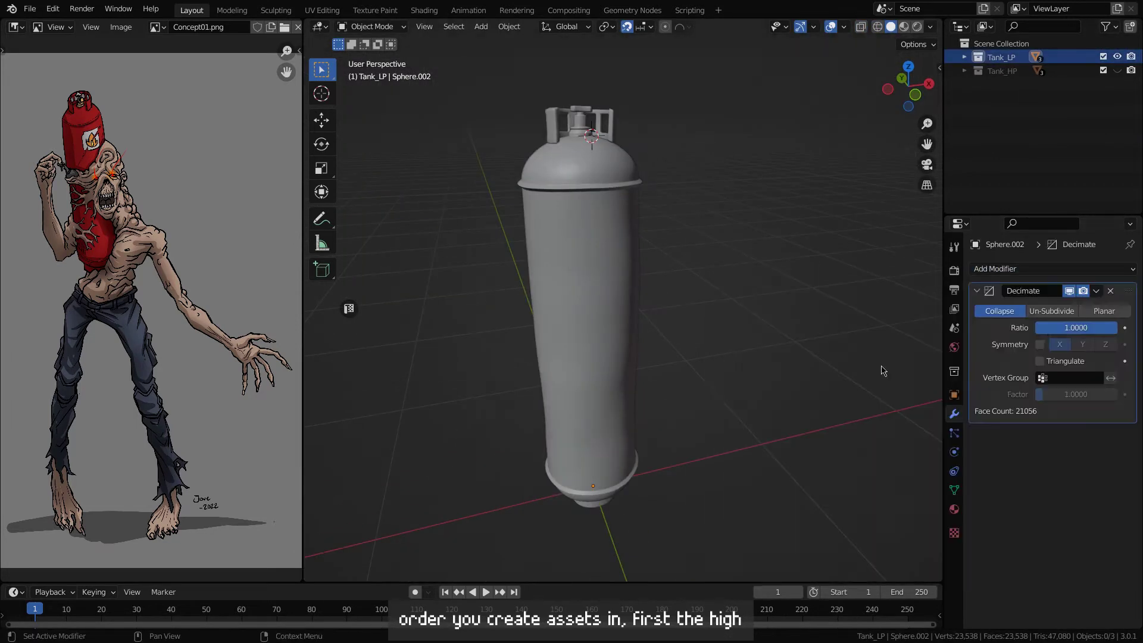
pyautogui.scroll(3, 571, 209)
pyautogui.click(570, 210)
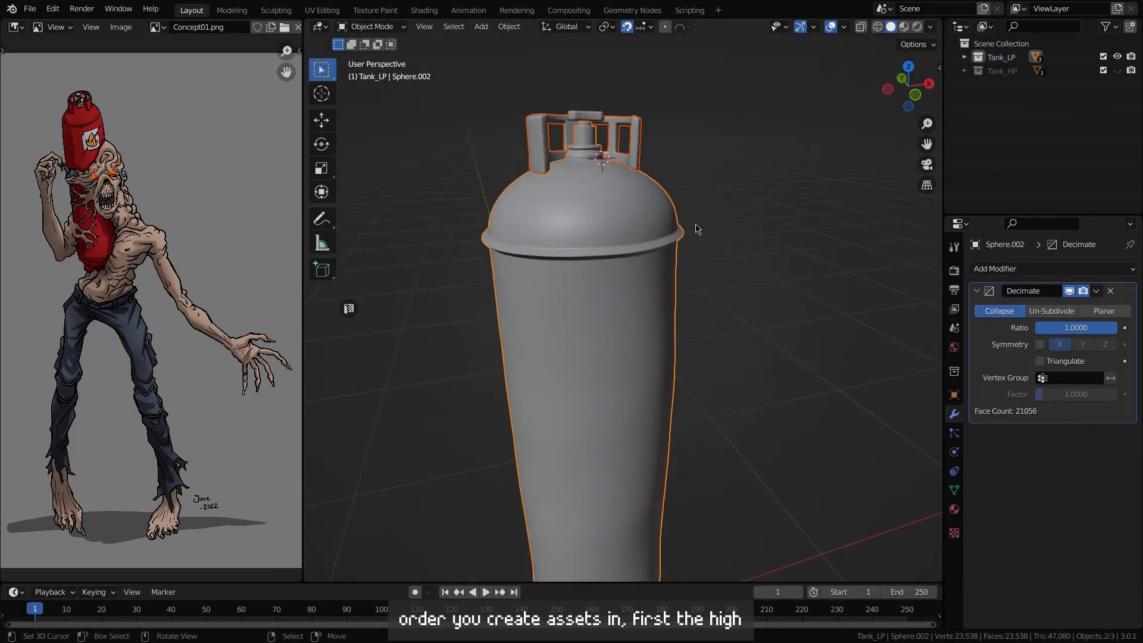
pyautogui.press('Tab')
pyautogui.scroll(5, 574, 354)
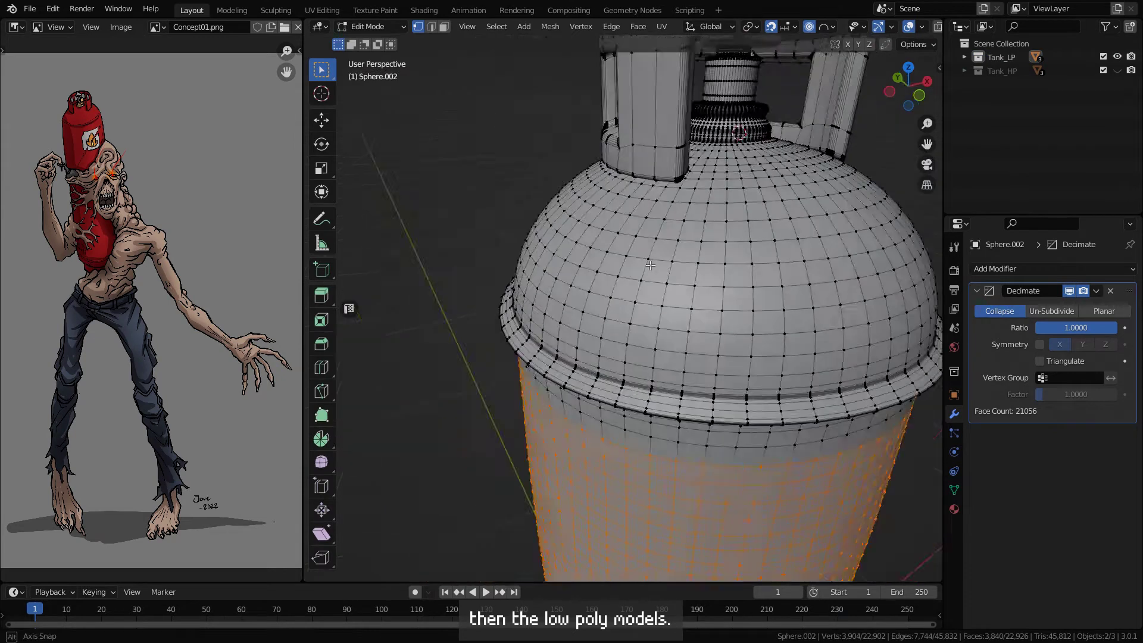
pyautogui.press('Tab')
pyautogui.scroll(2, 627, 251)
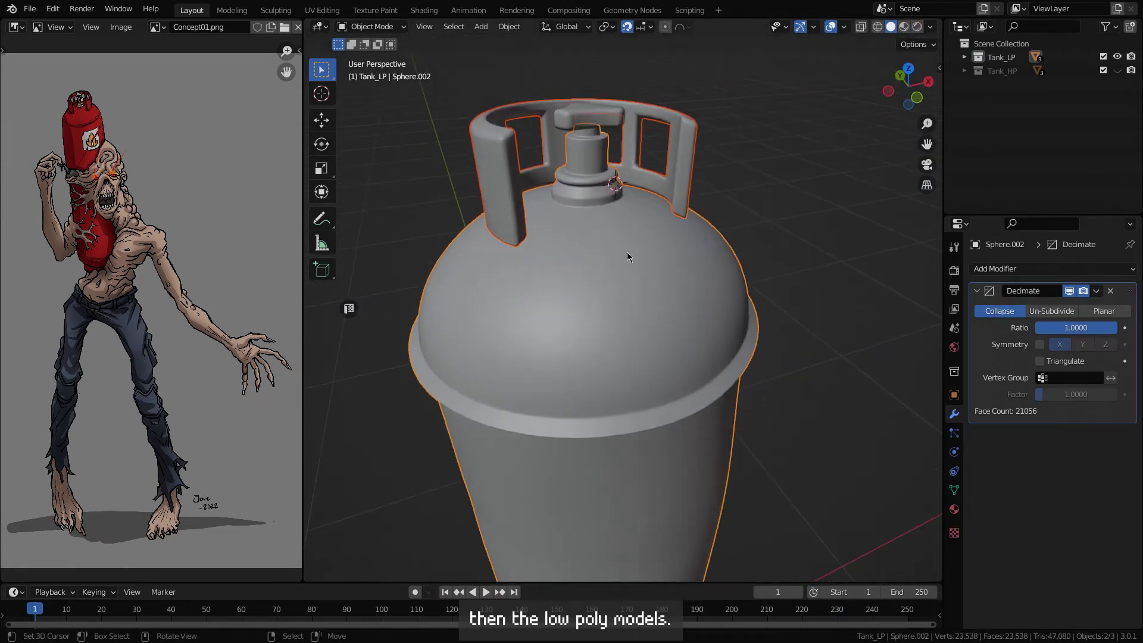
pyautogui.moveTo(1072, 327); pyautogui.dragTo(1048, 327)
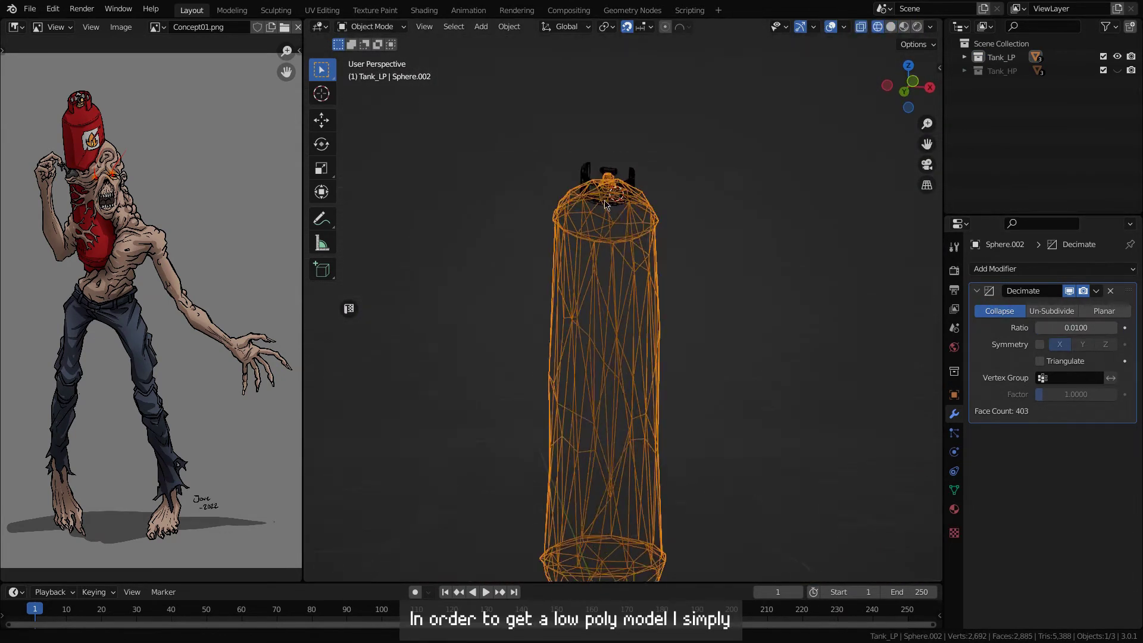
# Add a Decimate modifier to the low-poly collar with a ratio of 0.0500
pyautogui.click(1048, 267)
pyautogui.click(846, 350)
pyautogui.click(1073, 328)
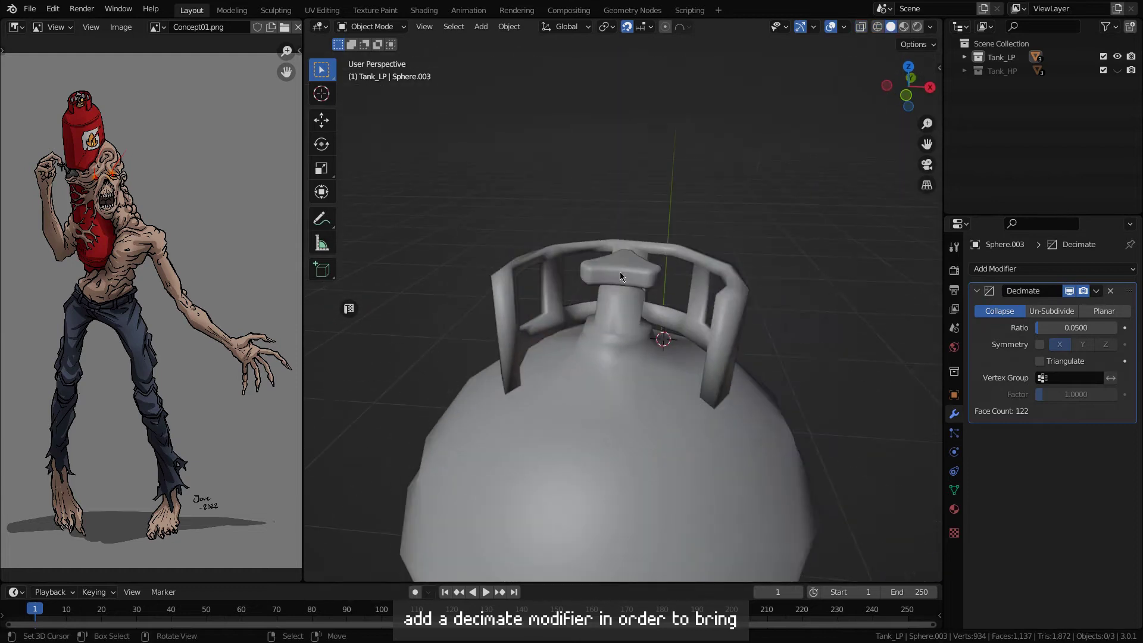
# Add Edge Split modifiers to the tank body and collar, and set the body's Decimate ratio to 0.0250
pyautogui.click(1049, 268)
pyautogui.click(880, 373)
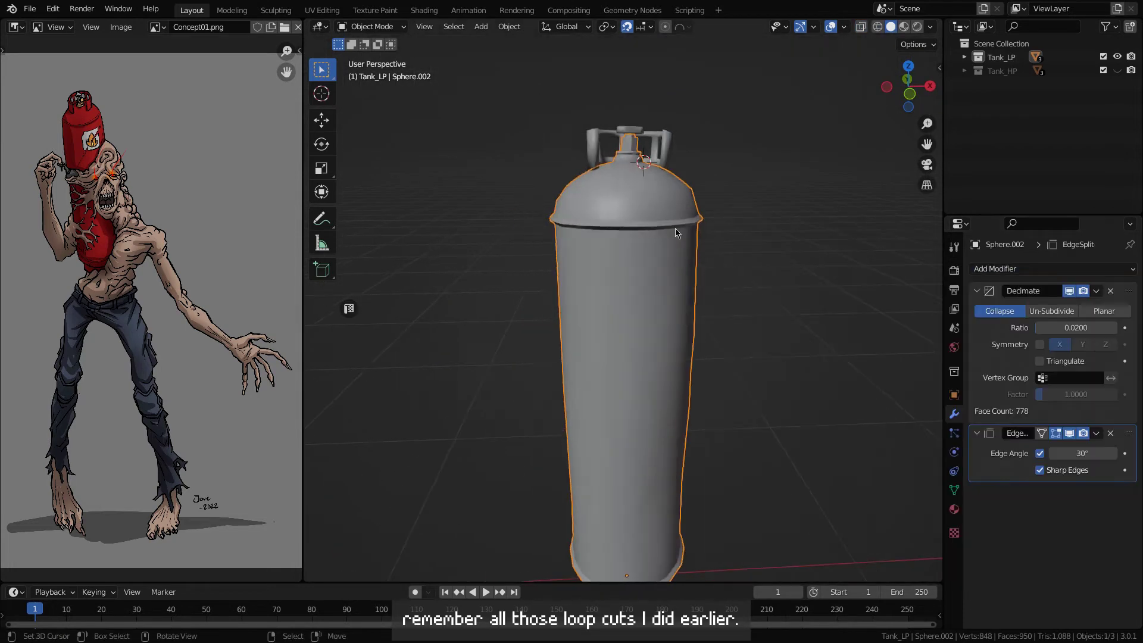
pyautogui.click(1054, 269)
pyautogui.click(873, 380)
pyautogui.scroll(8, 704, 198)
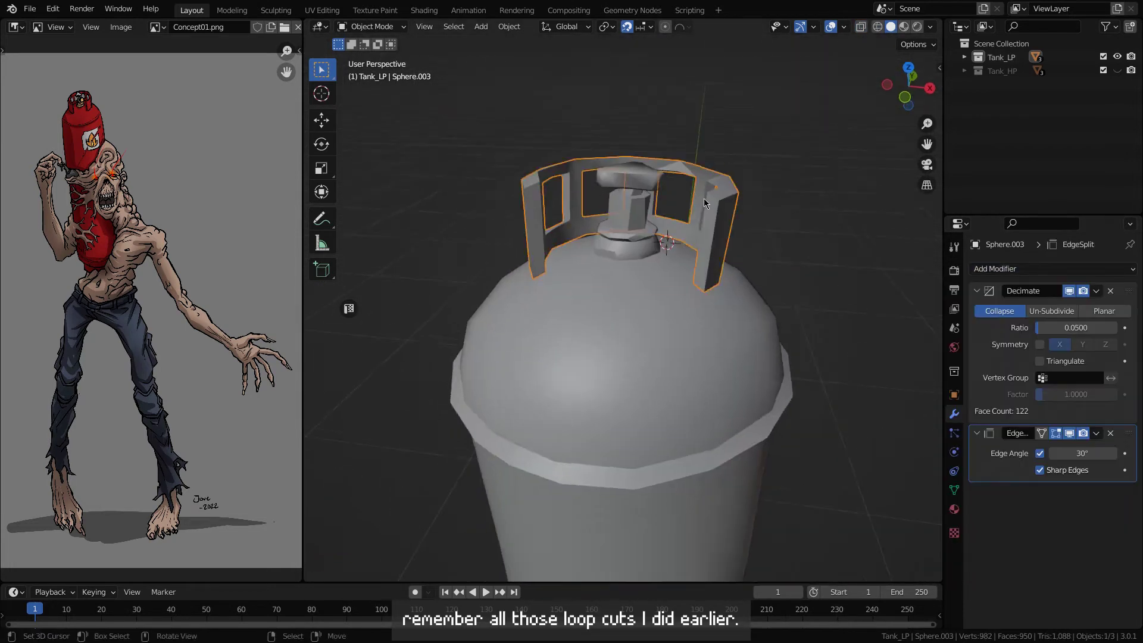
pyautogui.moveTo(704, 198); pyautogui.dragTo(670, 274, button='middle')
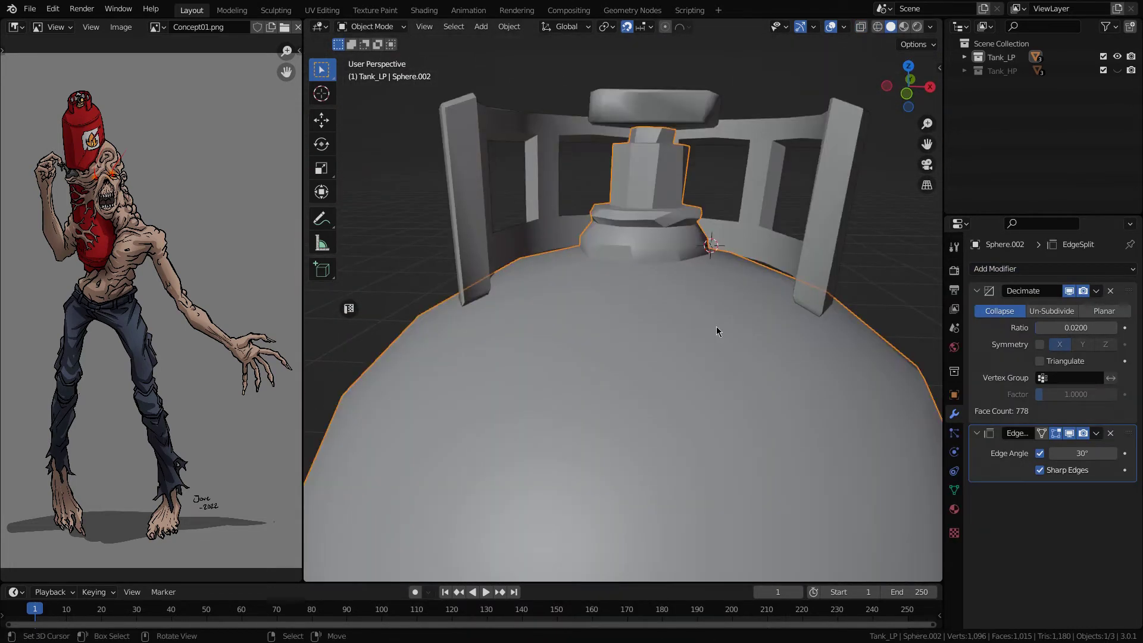
pyautogui.press('Return')
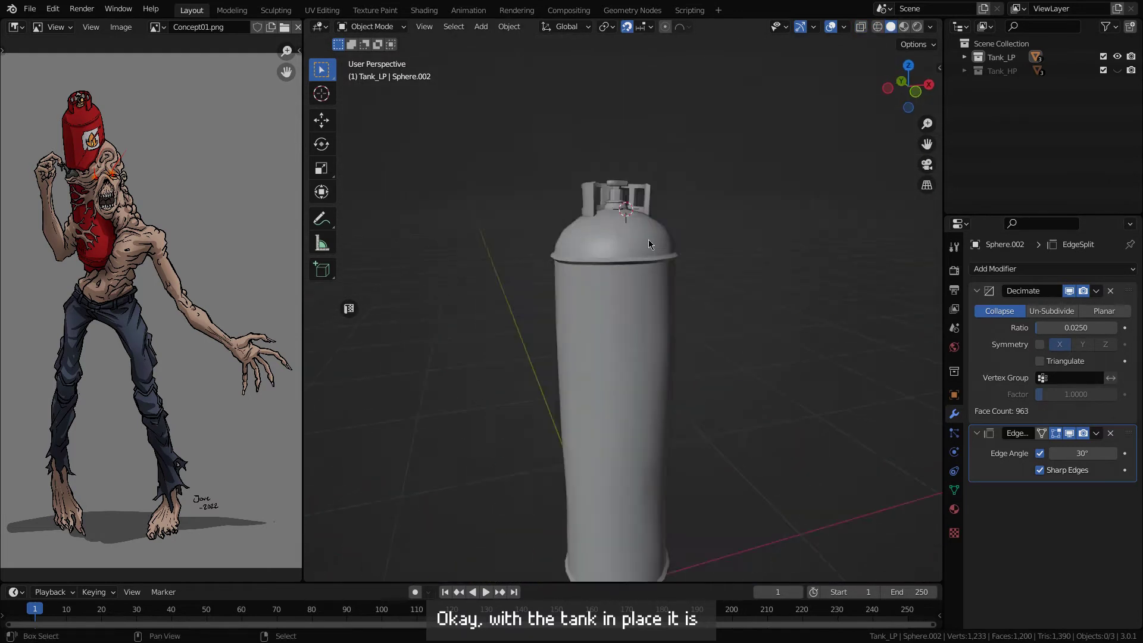
# Try converting the low-poly tank parts to plain meshes and joining them into one object
pyautogui.press('KP_1')
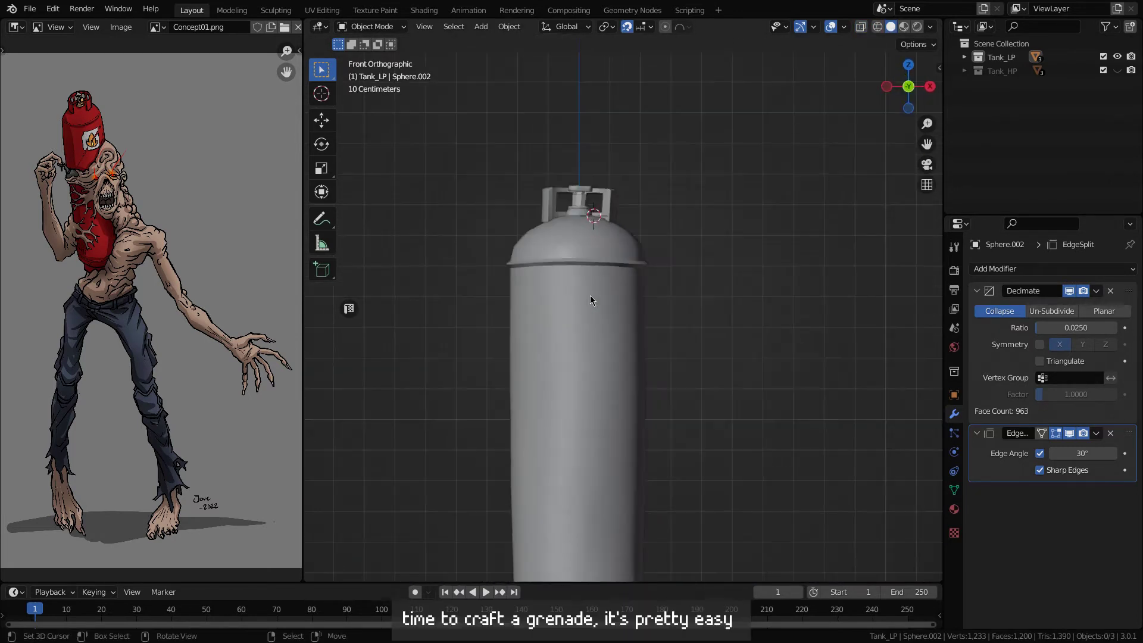
pyautogui.moveTo(467, 148); pyautogui.dragTo(731, 374)
pyautogui.press('F3')
pyautogui.press('Return')
pyautogui.click(554, 209)
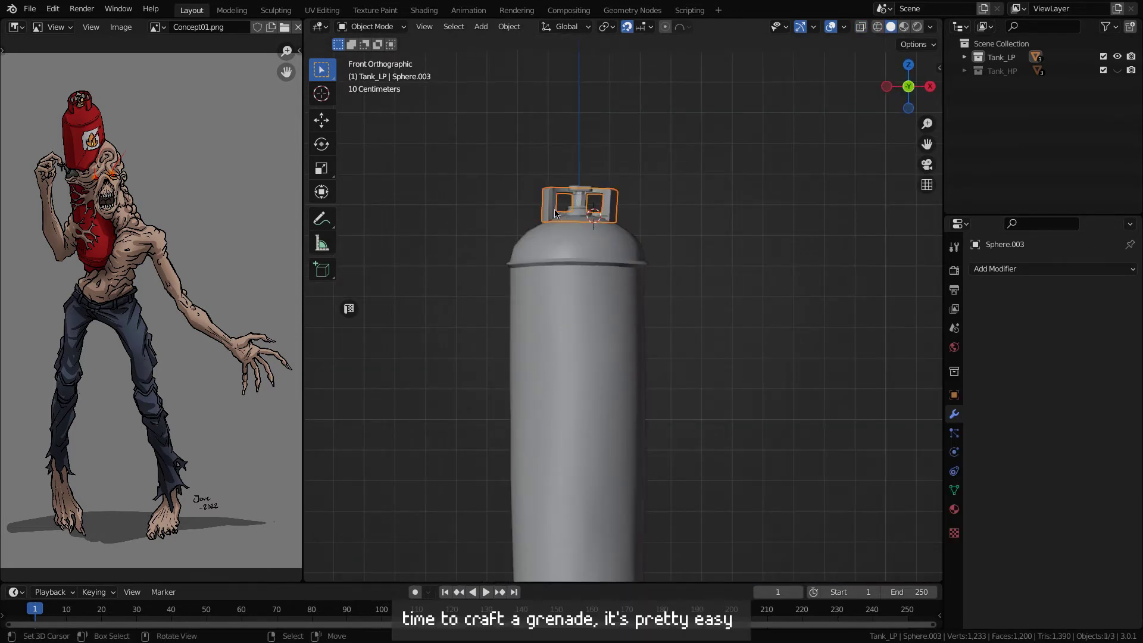
pyautogui.scroll(-3, 630, 275)
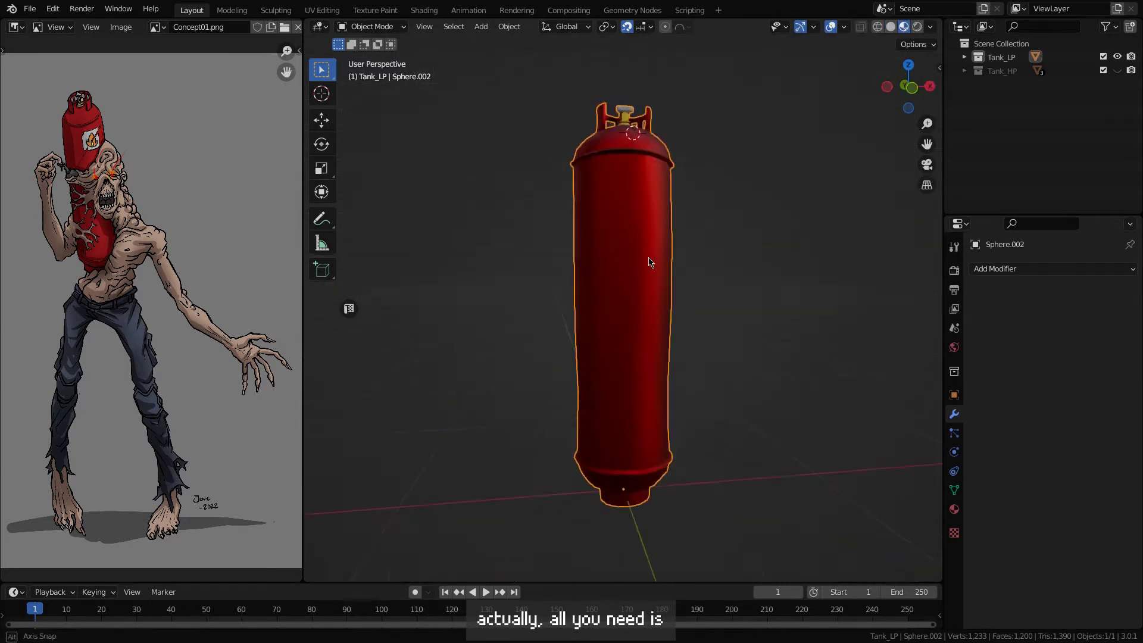
# Try editing the entire joined mesh, and undo back to the separate parts with their modifiers
pyautogui.moveTo(650, 255); pyautogui.dragTo(689, 219, button='middle')
pyautogui.press('Tab')
pyautogui.press('a')
pyautogui.press('q')
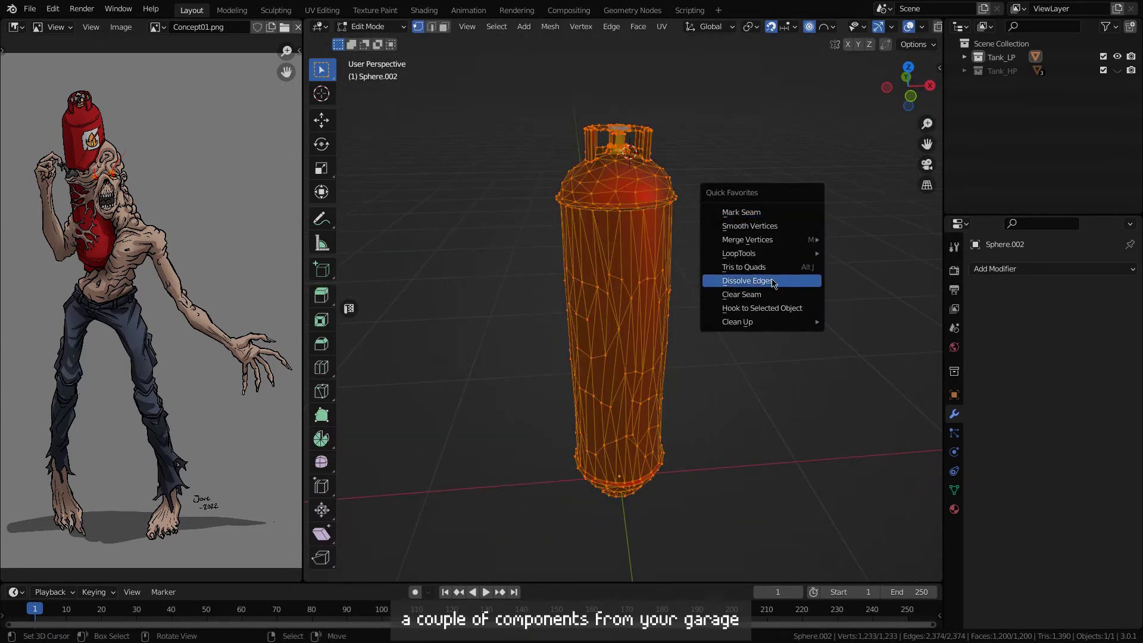
pyautogui.hotkey('ctrl', 'z')
pyautogui.hotkey('ctrl', 'z')
pyautogui.hotkey('ctrl', 'z')
pyautogui.hotkey('ctrl', 'z')
# Apply the Decimate modifiers on the low-poly tank body, collar and knob, and join all three into one object
pyautogui.click(1096, 291)
pyautogui.click(1054, 306)
pyautogui.click(644, 136)
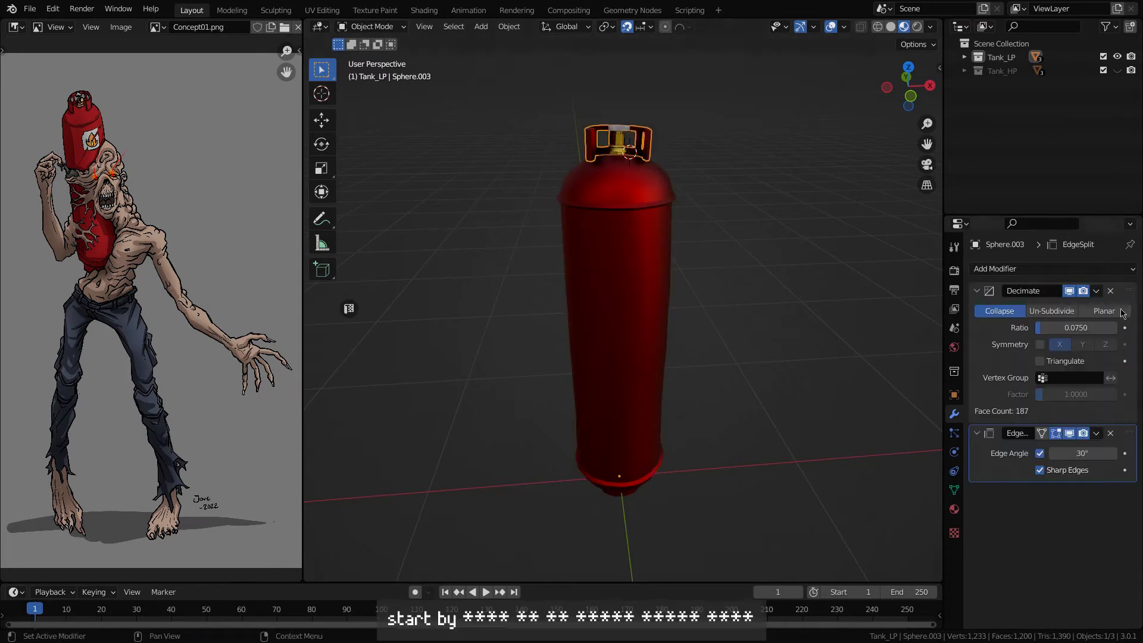
pyautogui.click(621, 132)
pyautogui.click(1096, 291)
pyautogui.click(1054, 306)
pyautogui.keyDown('shift'); pyautogui.click(645, 137); pyautogui.keyUp('shift')
pyautogui.keyDown('shift'); pyautogui.click(623, 158); pyautogui.keyUp('shift')
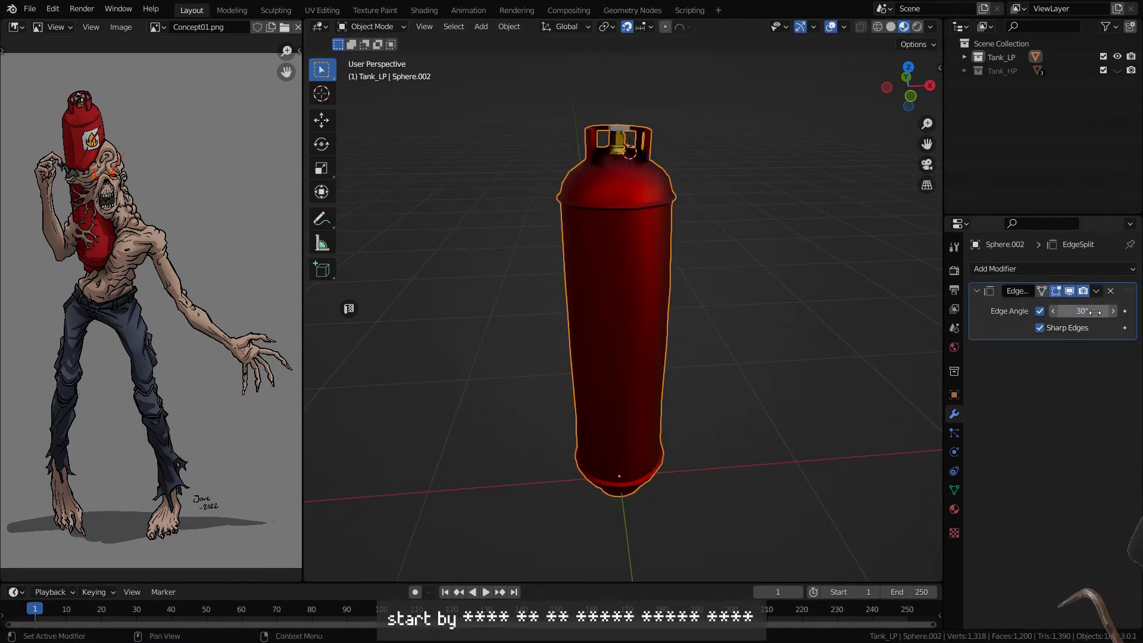
# Set the joined low-poly tank's Edge Split angle to 40°
pyautogui.scroll(8, 625, 273)
pyautogui.keyDown('shift'); pyautogui.moveTo(635, 143); pyautogui.dragTo(684, 355, button='middle'); pyautogui.keyUp('shift')
pyautogui.scroll(-6, 744, 416)
pyautogui.keyDown('shift'); pyautogui.moveTo(824, 476); pyautogui.dragTo(814, 306, button='middle'); pyautogui.keyUp('shift')
pyautogui.hotkey('alt', 'a')
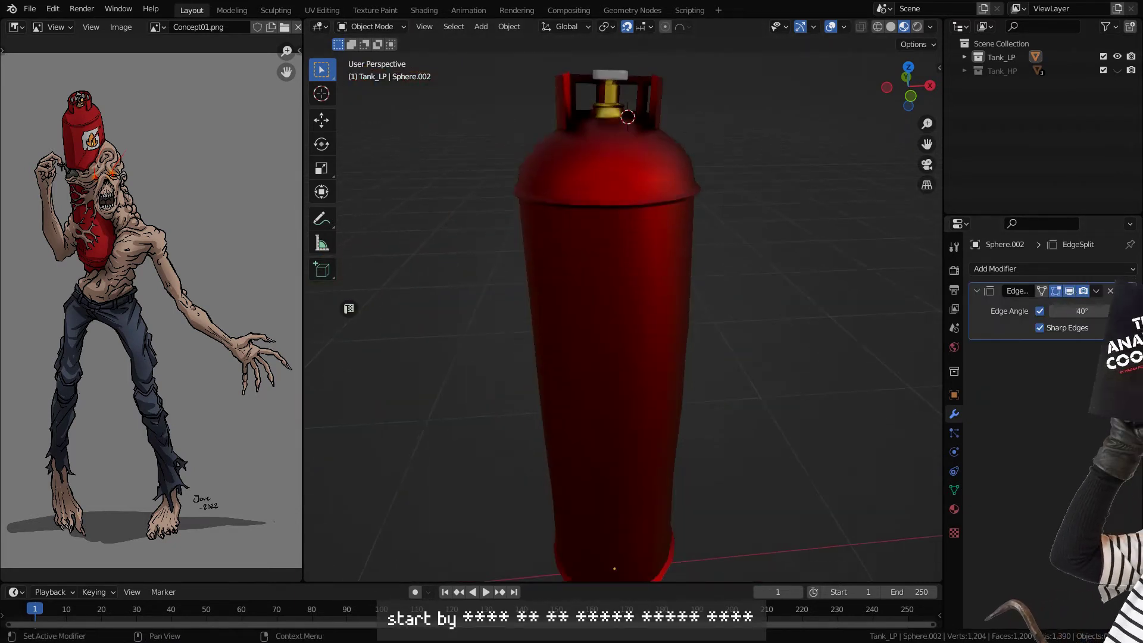
pyautogui.scroll(-3, 655, 334)
pyautogui.moveTo(655, 334); pyautogui.dragTo(636, 377, button='middle')
pyautogui.press('KP_1')
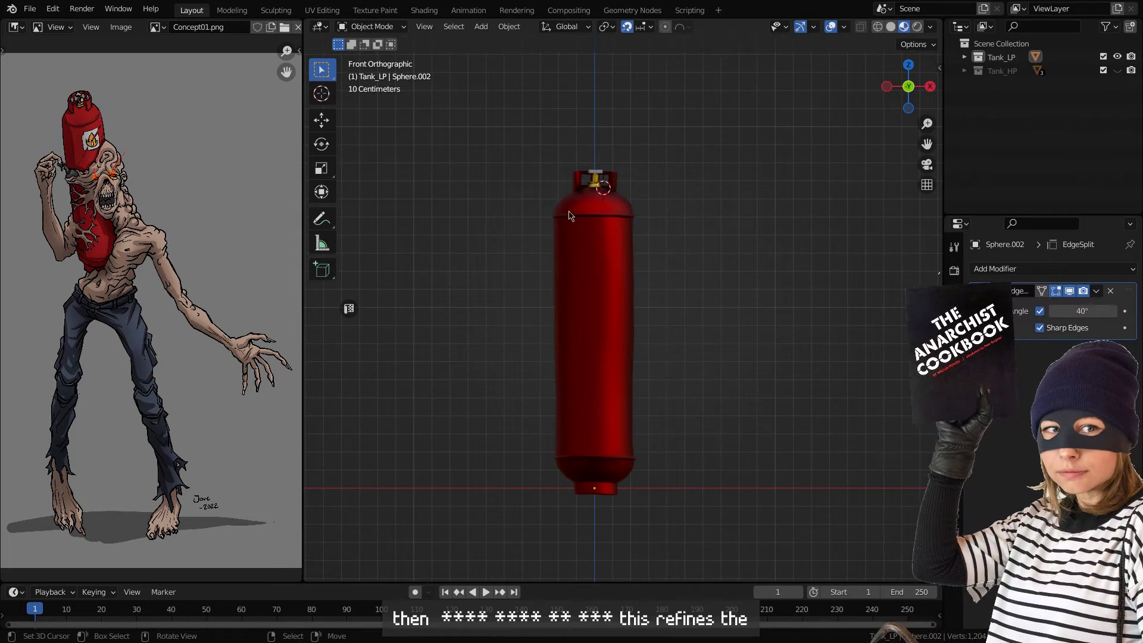
# Show only the Tank_HP collection, and add a UV sphere, raised and scaled down, for the grenade body
pyautogui.press('2')
pyautogui.hotkey('shift', 'a')
pyautogui.moveTo(659, 370)
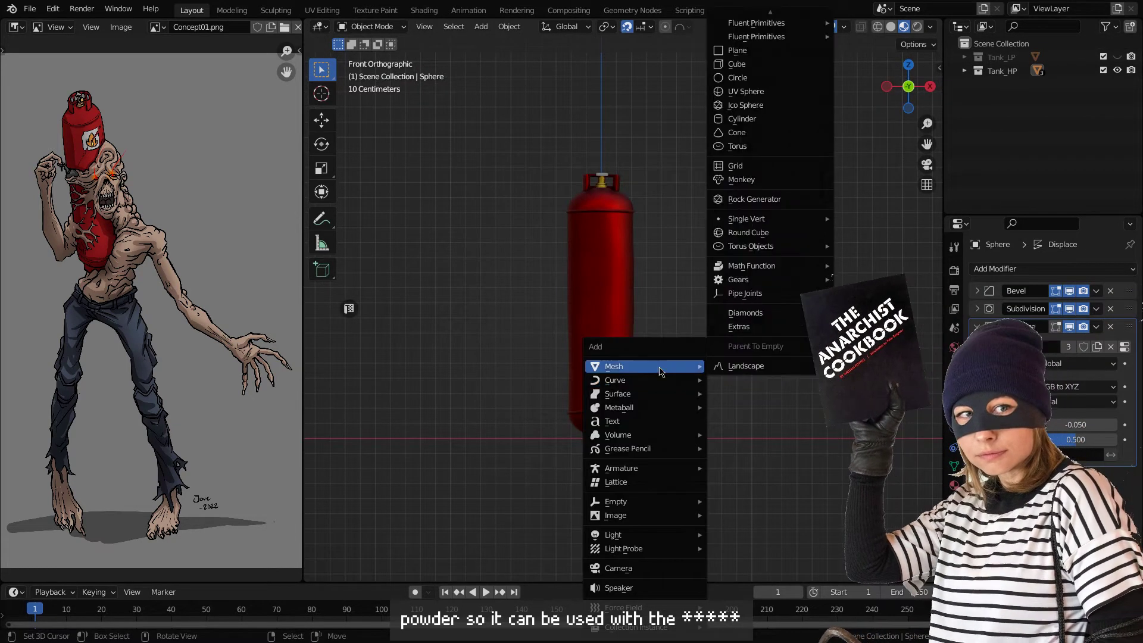
pyautogui.click(743, 96)
pyautogui.press('g')
pyautogui.press('z')
pyautogui.click(744, 441)
pyautogui.press('s')
pyautogui.click(611, 194)
# Resize the grenade sphere and position it in front of the tank
pyautogui.press('g')
pyautogui.click(596, 342)
pyautogui.press('s')
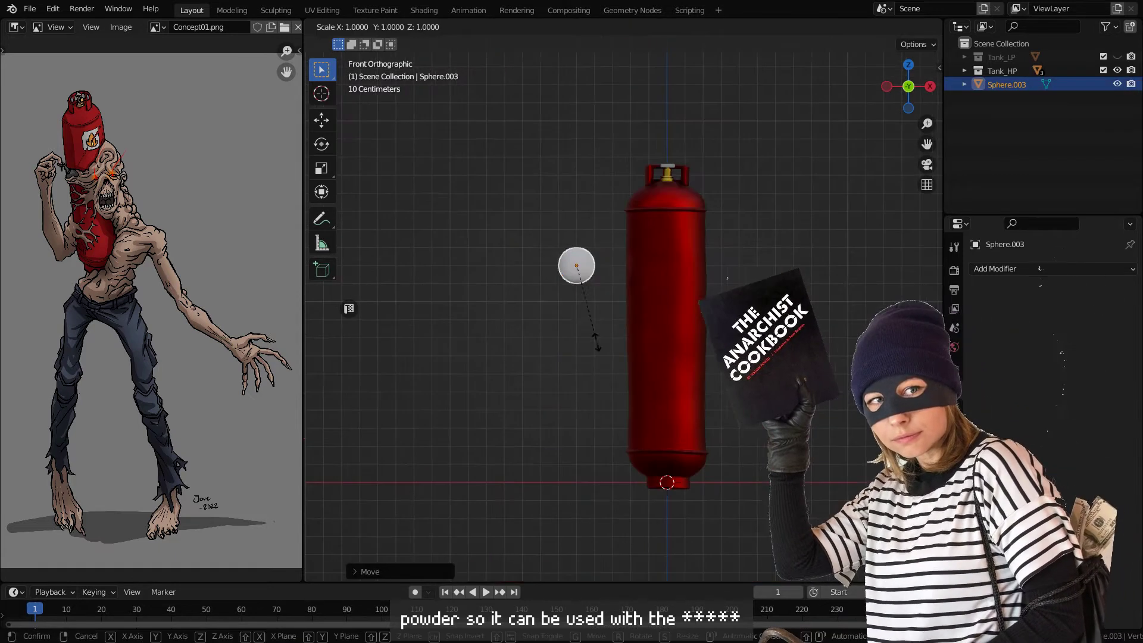
pyautogui.click(583, 299)
pyautogui.press('KP_7')
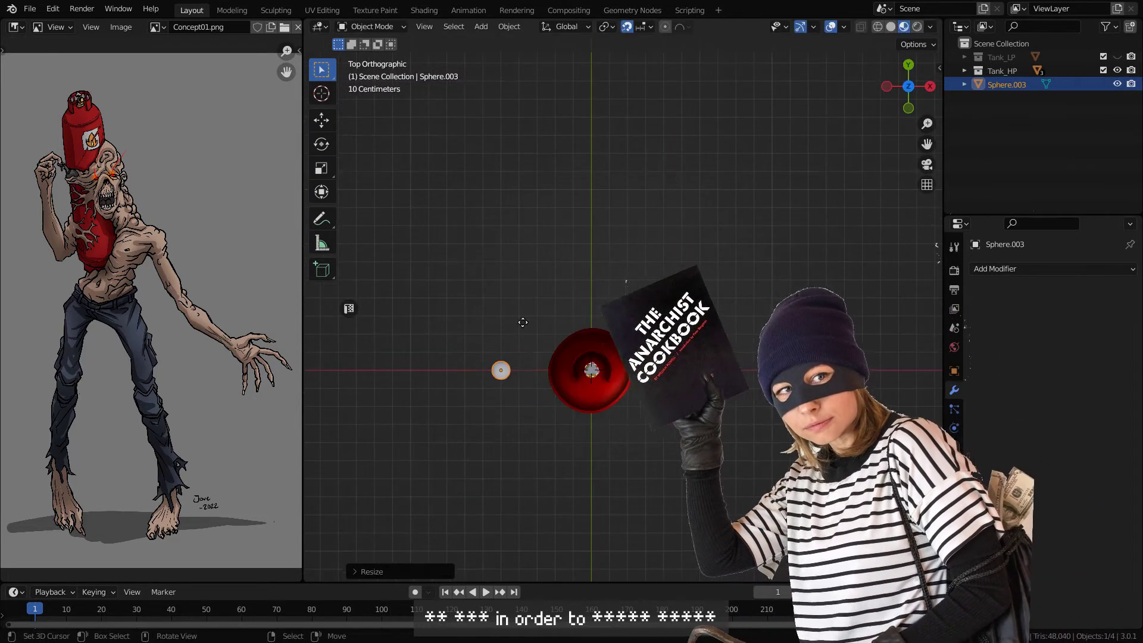
pyautogui.press('g')
pyautogui.click(605, 431)
# Delete the uppermost vertices of the grenade sphere to leave a flat circular opening
pyautogui.press('KP_1')
pyautogui.scroll(9, 572, 266)
pyautogui.press('Tab')
pyautogui.scroll(4, 548, 238)
pyautogui.hotkey('alt', 'a')
pyautogui.press('z')
pyautogui.press('6')
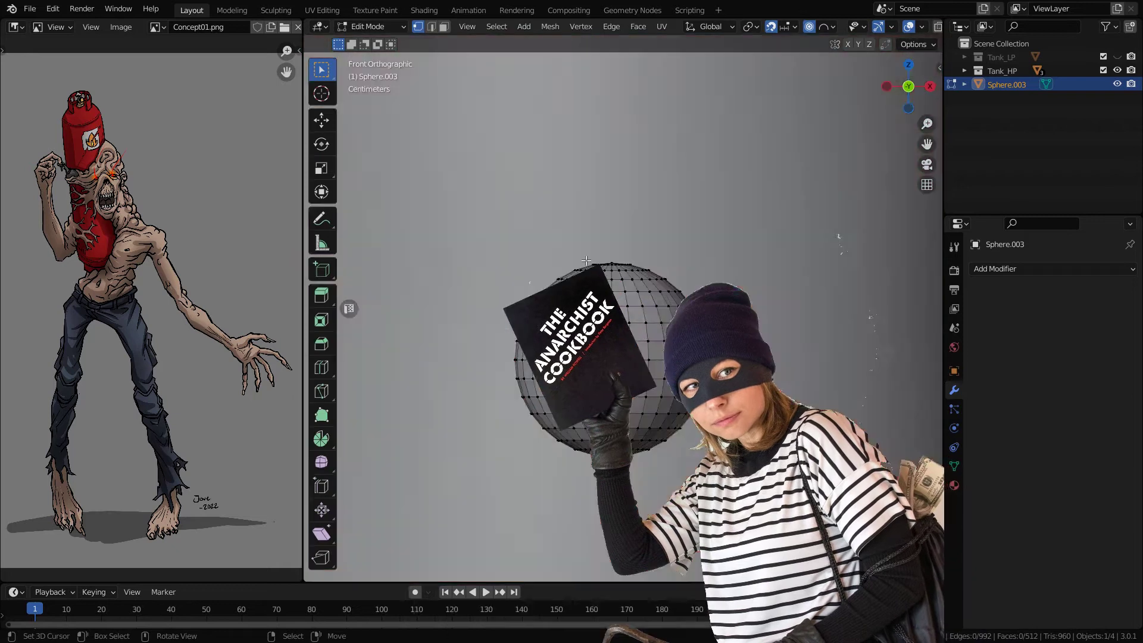
pyautogui.moveTo(530, 211); pyautogui.dragTo(710, 250)
pyautogui.press('x')
pyautogui.click(565, 263)
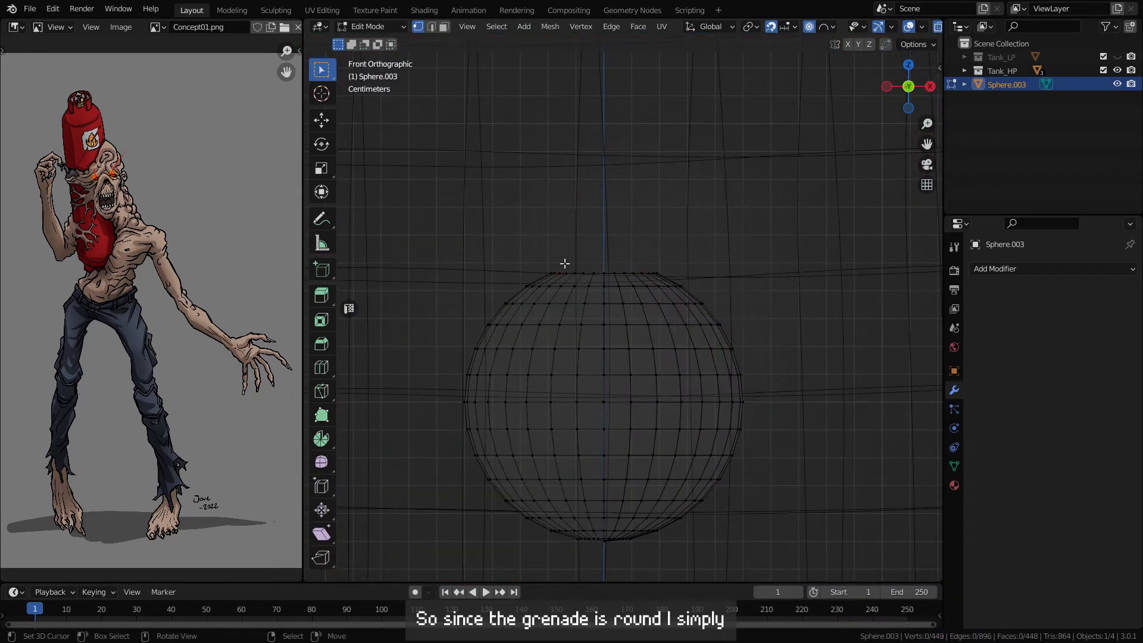
# Build a short neck above the sphere's opening and widen its middle band into a protruding rim
pyautogui.click(588, 260)
pyautogui.press('s')
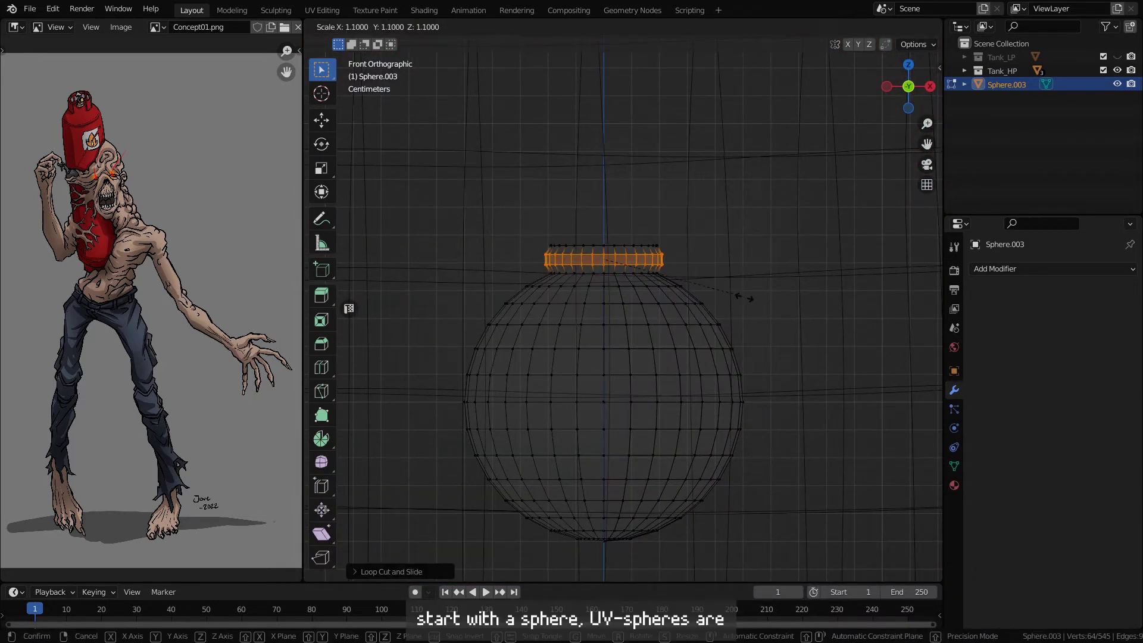
pyautogui.keyDown('alt'); pyautogui.click(585, 247); pyautogui.keyUp('alt')
pyautogui.keyDown('shift'); pyautogui.scroll(2, 651, 254); pyautogui.keyUp('shift')
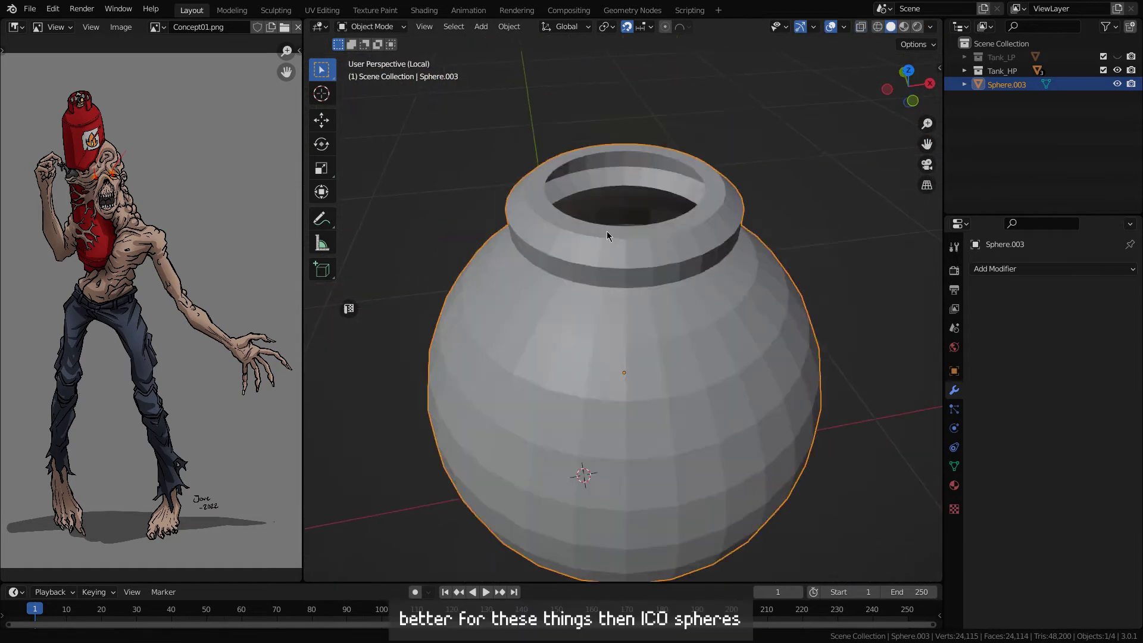
# Scale down the inner edge loop of the grenade neck's opening
pyautogui.press('Tab')
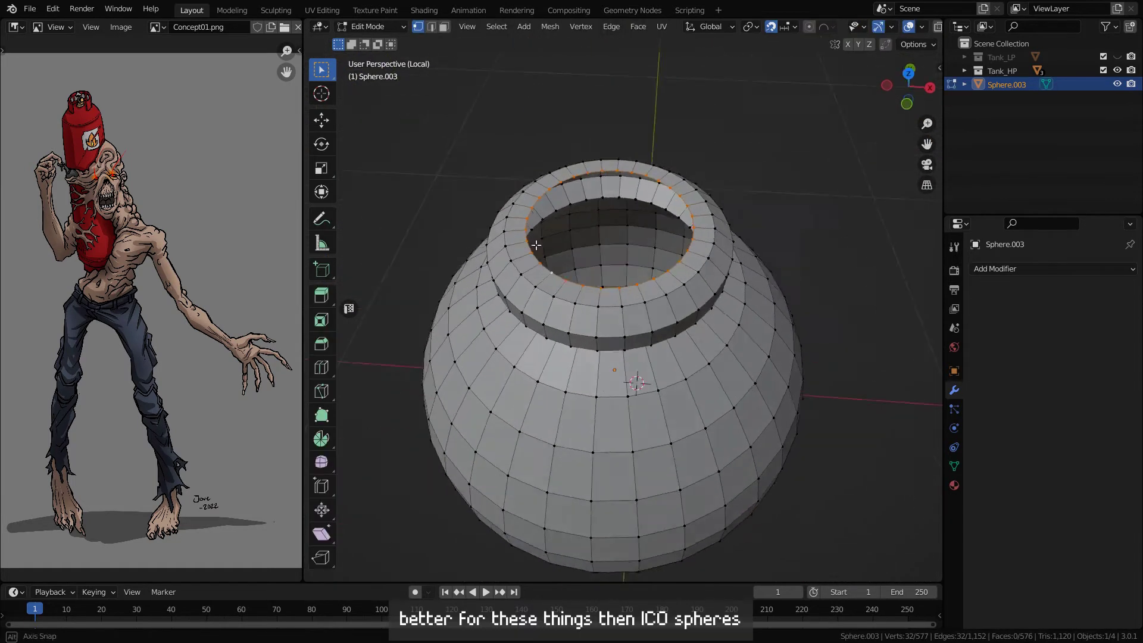
pyautogui.press('KP_7')
pyautogui.scroll(3, 643, 377)
pyautogui.press('s')
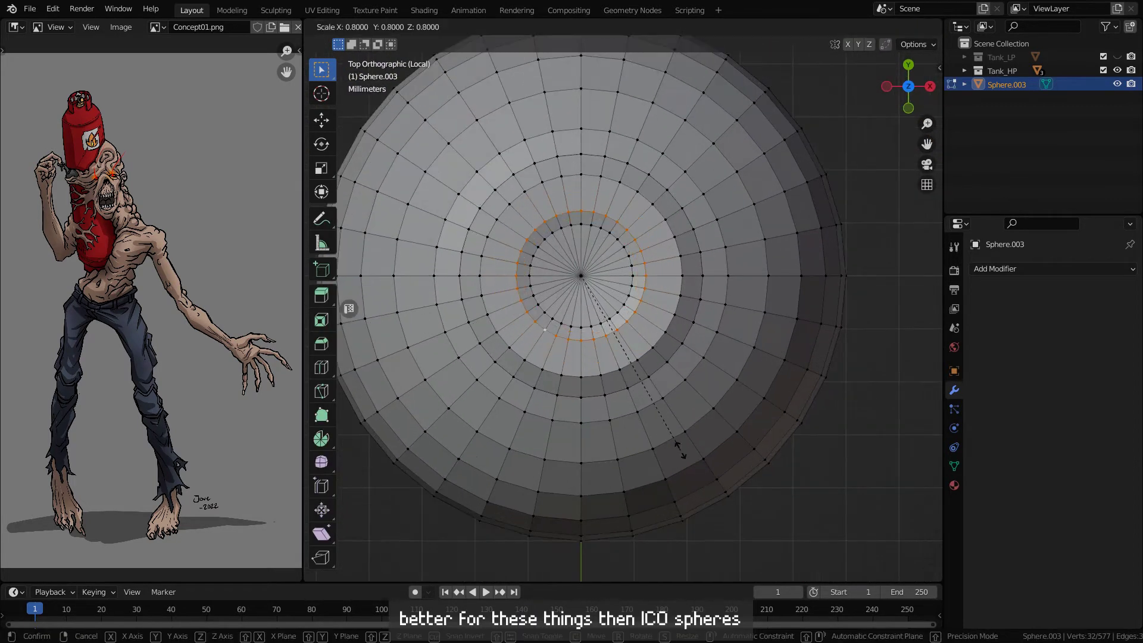
pyautogui.click(681, 454)
# Flatten the rear and front arcs of the opening's inner loop into straight edges by scaling to 0 along Y
pyautogui.scroll(3, 574, 222)
pyautogui.keyDown('shift'); pyautogui.moveTo(496, 179); pyautogui.dragTo(513, 223, button='middle'); pyautogui.keyUp('shift')
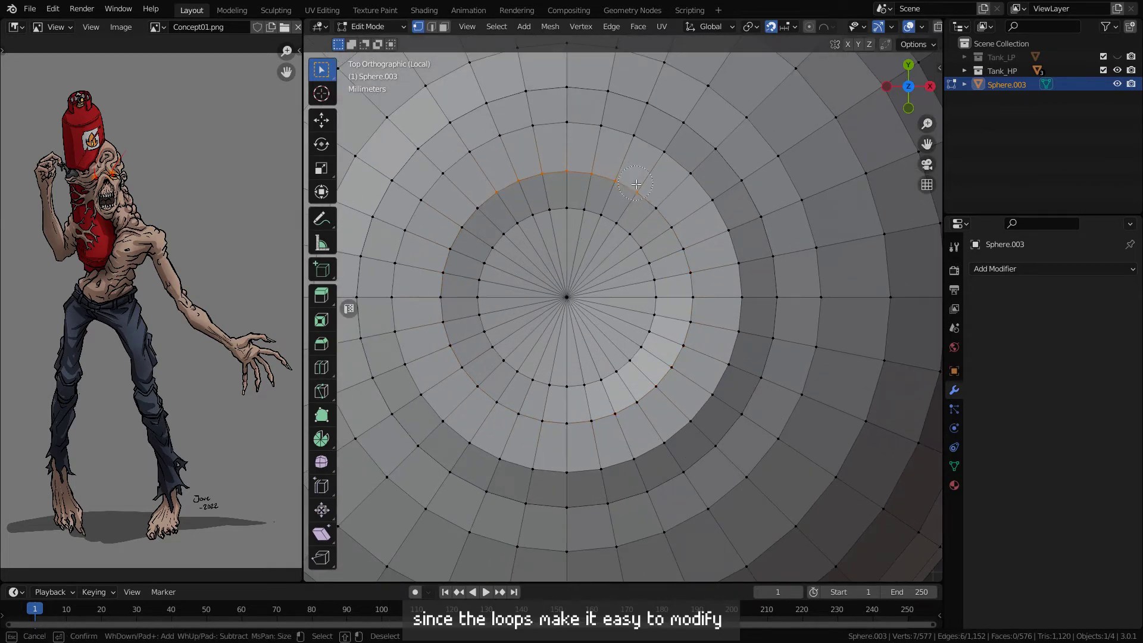
pyautogui.hotkey('alt', 'a')
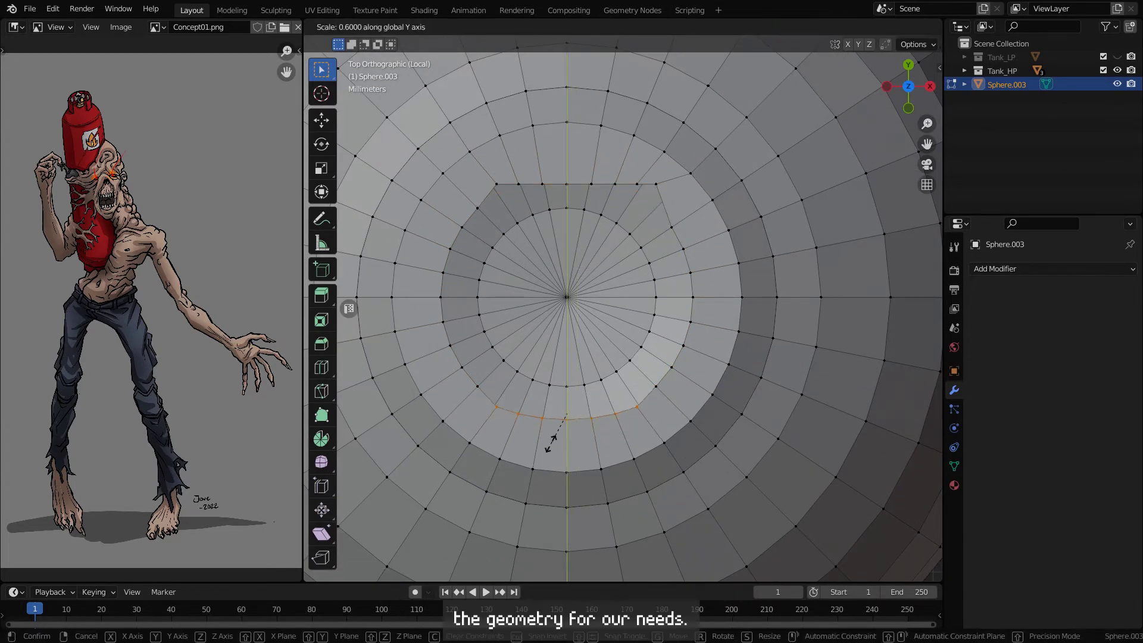
pyautogui.press('0')
pyautogui.click(550, 444)
# Flatten the negative-X arc of the opening's inner loop into a straight edge by scaling to 0 along X
pyautogui.rightClick(478, 386)
pyautogui.write('sx0')
pyautogui.press('Return')
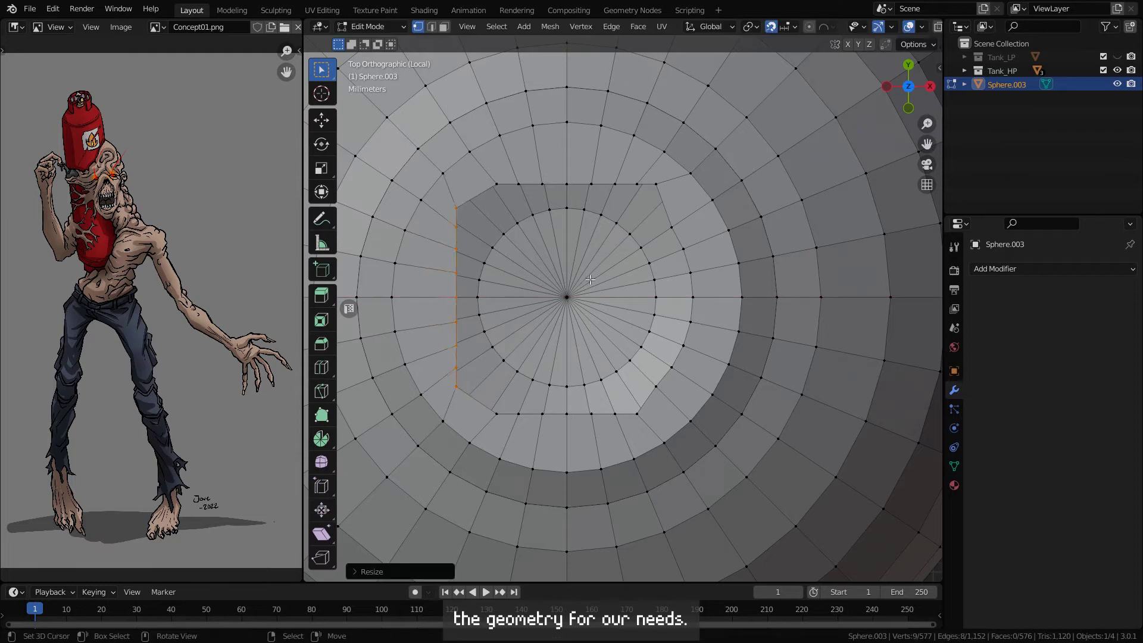
# Flatten both X-side arcs of the opening's inner loop into straight edges by scaling to 0 along X
pyautogui.keyDown('alt'); pyautogui.click(686, 282); pyautogui.keyUp('alt')
pyautogui.press('s')
pyautogui.press('x')
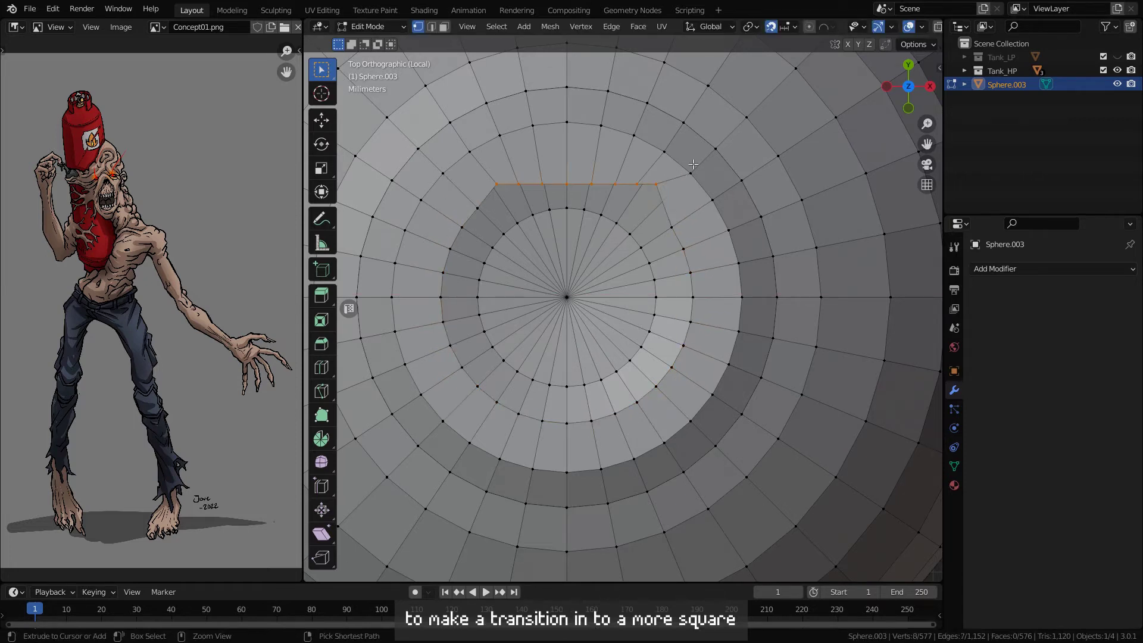
pyautogui.click(511, 320)
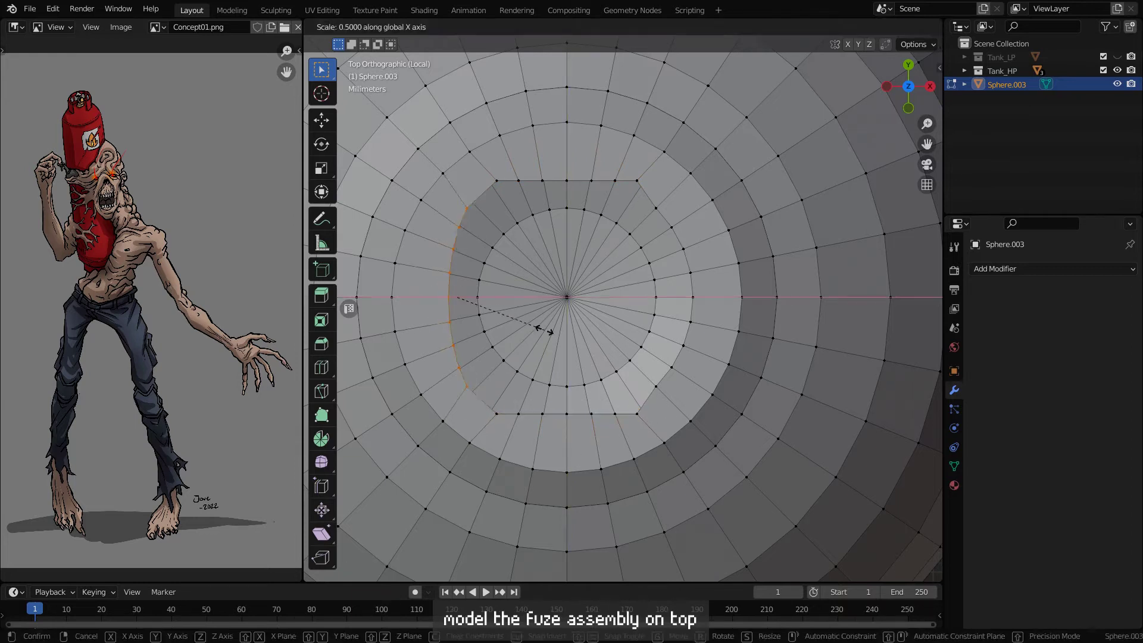
pyautogui.write('0')
pyautogui.press('Return')
pyautogui.hotkey('alt', 'a')
pyautogui.write('cept0')
pyautogui.press('Return')
# Narrow the opening's whole inner loop by scaling it down along X
pyautogui.keyDown('alt'); pyautogui.click(454, 259); pyautogui.keyUp('alt')
pyautogui.press('s')
pyautogui.press('x')
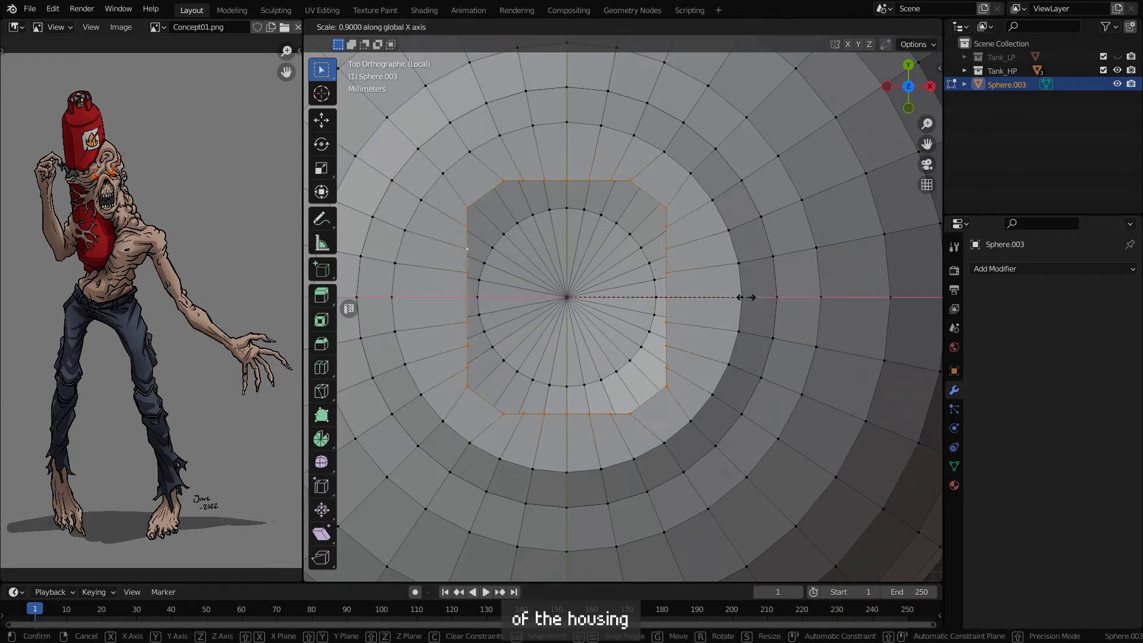
pyautogui.click(702, 304)
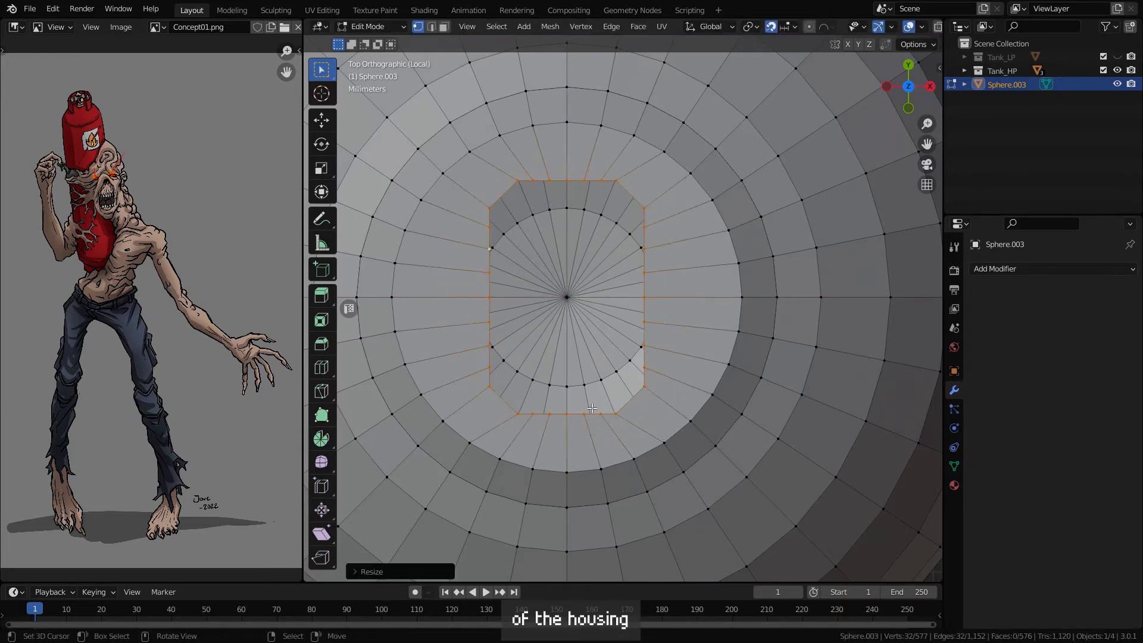
# Merge the extra vertices on the inner loop's two X-side edges into the negative-Y corner vertices using At Last
pyautogui.keyDown('shift'); pyautogui.rightClick(489, 387); pyautogui.keyUp('shift')
pyautogui.press('q')
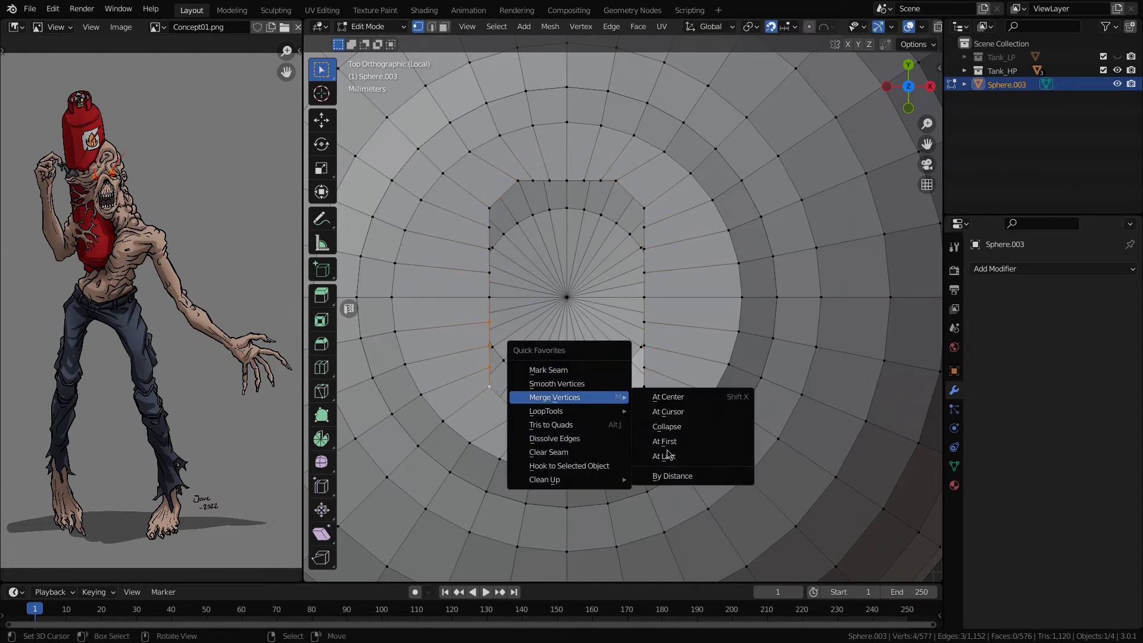
pyautogui.click(666, 454)
pyautogui.rightClick(644, 322)
pyautogui.keyDown('shift'); pyautogui.rightClick(645, 346); pyautogui.keyUp('shift')
pyautogui.keyDown('shift'); pyautogui.rightClick(645, 368); pyautogui.keyUp('shift')
pyautogui.keyDown('shift'); pyautogui.rightClick(645, 386); pyautogui.keyUp('shift')
pyautogui.press('q')
pyautogui.click(792, 418)
# Merge the extra vertices along the inner loop's negative-Y edge into its two end corners using At Last
pyautogui.rightClick(550, 413)
pyautogui.keyDown('shift'); pyautogui.rightClick(533, 413); pyautogui.keyUp('shift')
pyautogui.keyDown('shift'); pyautogui.rightClick(518, 414); pyautogui.keyUp('shift')
pyautogui.press('q')
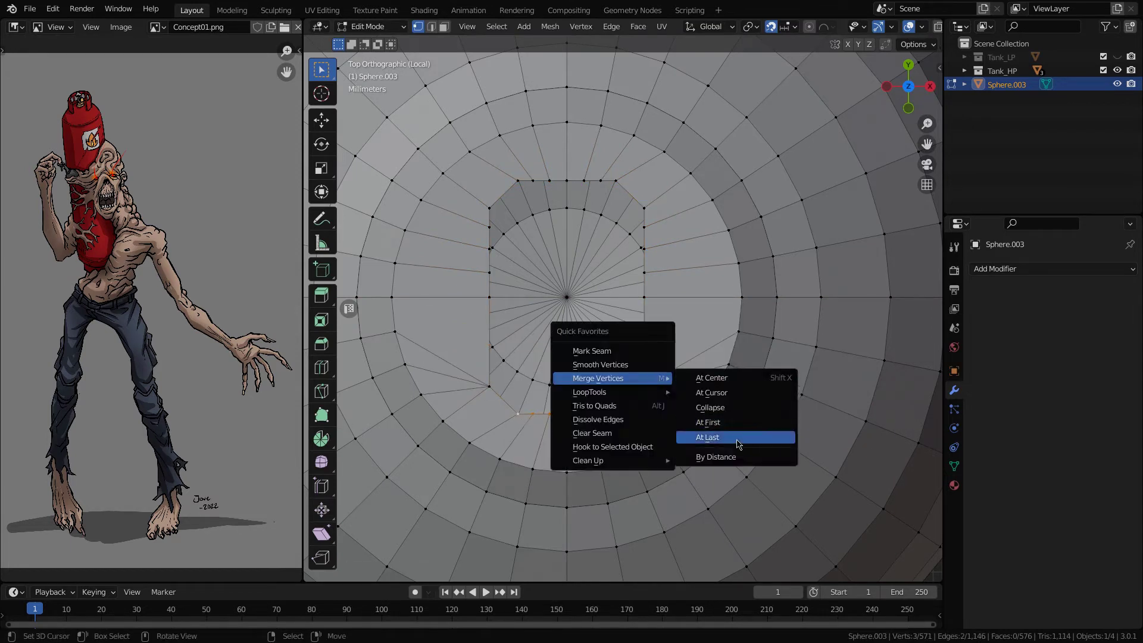
pyautogui.click(738, 440)
pyautogui.rightClick(584, 413)
pyautogui.keyDown('shift'); pyautogui.rightClick(601, 413); pyautogui.keyUp('shift')
pyautogui.click(812, 413)
# Merge the extra vertices on the positive-Y half of the inner loop into its corner vertices using At Last
pyautogui.keyDown('shift'); pyautogui.scroll(1, 533, 214); pyautogui.keyUp('shift')
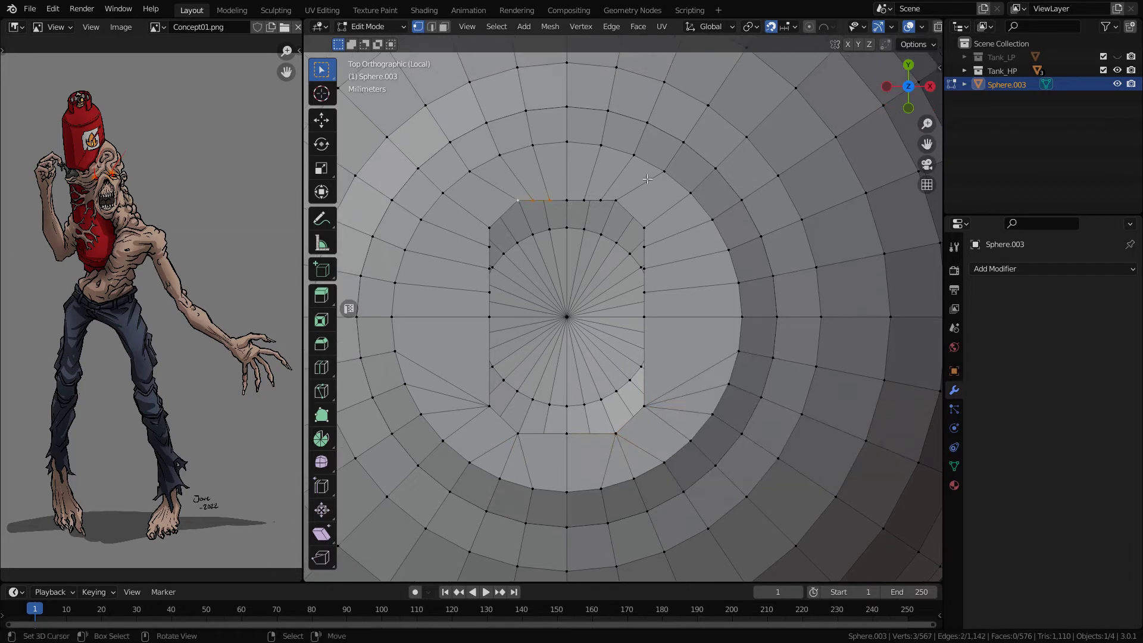
pyautogui.press('q')
pyautogui.click(732, 233)
pyautogui.press('q')
pyautogui.click(697, 288)
pyautogui.press('q')
pyautogui.click(689, 219)
pyautogui.press('q')
pyautogui.click(685, 234)
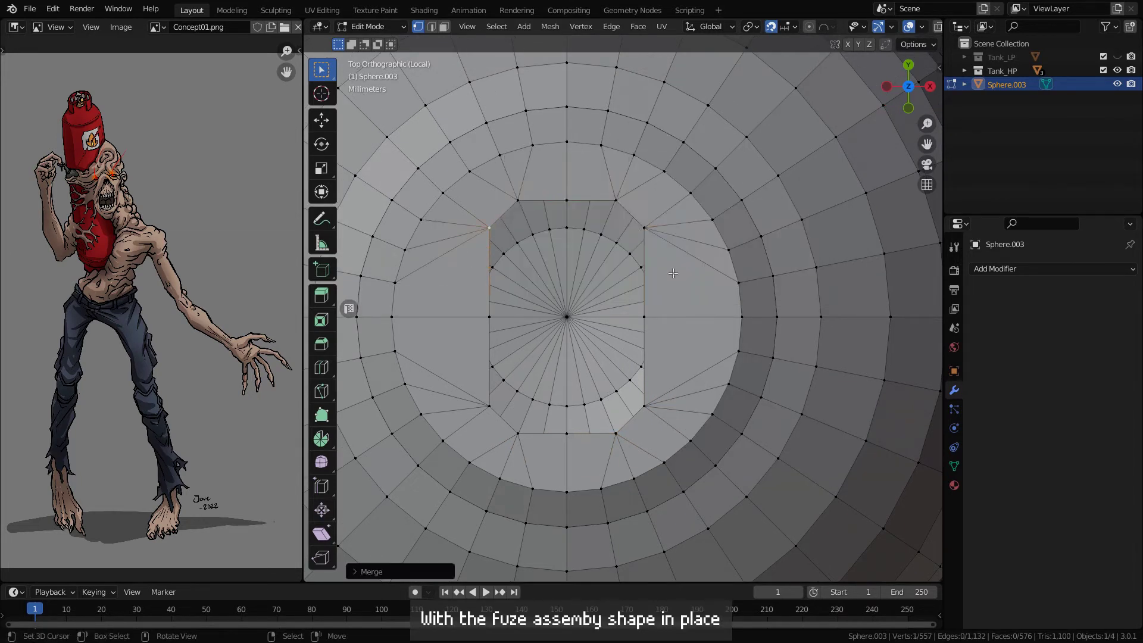
# Extrude the simplified inner loop upward along Z to form the fuze housing's stem
pyautogui.keyDown('alt'); pyautogui.click(644, 268); pyautogui.keyUp('alt')
pyautogui.scroll(-4, 644, 268)
pyautogui.press('KP_1')
pyautogui.press('e')
pyautogui.press('z')
pyautogui.click(667, 280)
pyautogui.moveTo(667, 280); pyautogui.dragTo(637, 311, button='middle')
pyautogui.press('Tab')
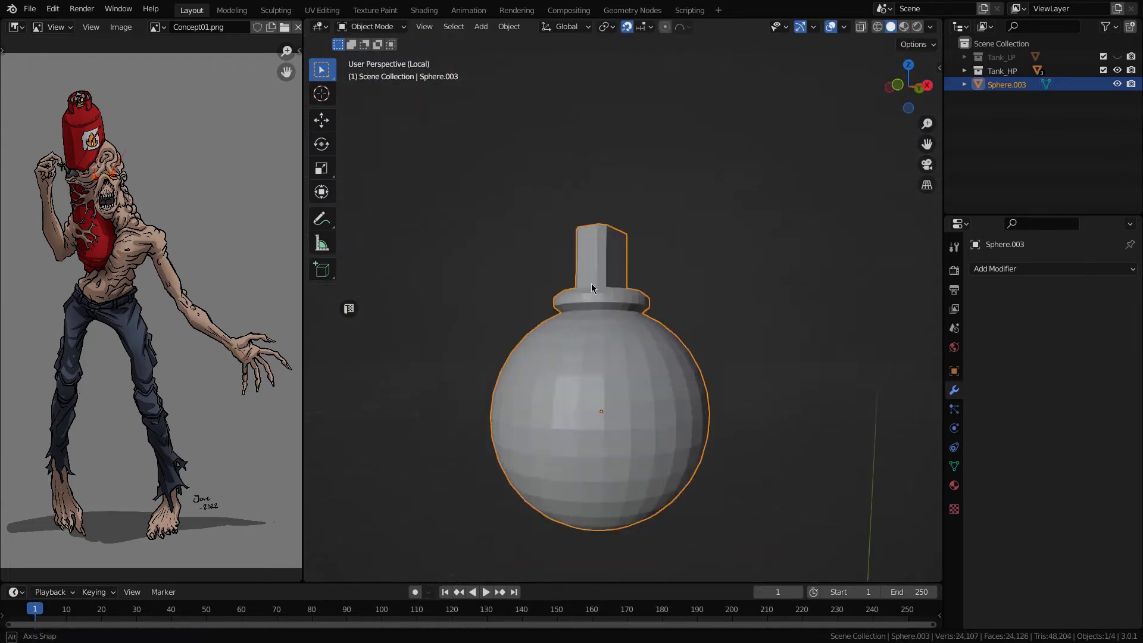
# Shade the grenade smooth and add a Bevel modifier to round its edges
pyautogui.press('q')
pyautogui.click(627, 198)
pyautogui.click(1025, 272)
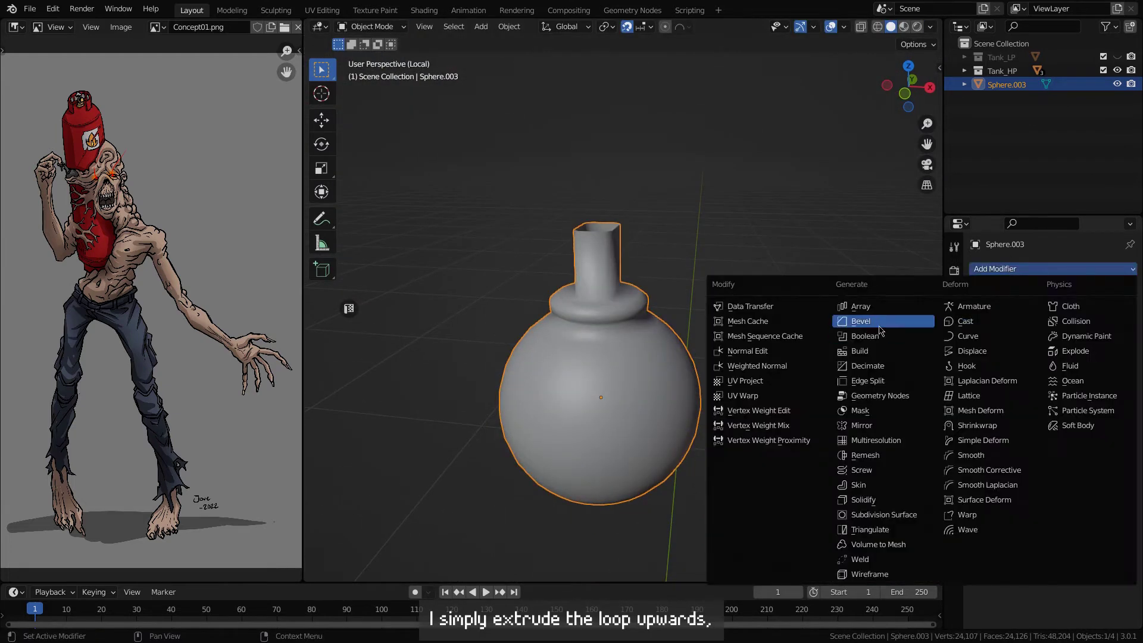
pyautogui.click(857, 325)
pyautogui.hotkey('shift', 'z')
pyautogui.moveTo(1082, 356)
pyautogui.mouseDown()
pyautogui.moveTo(1065, 365)
pyautogui.moveTo(1065, 342)
pyautogui.mouseUp()
pyautogui.hotkey('shift', 'z')
pyautogui.scroll(-3, 602, 334)
pyautogui.moveTo(602, 334)
pyautogui.mouseDown(button='middle')
pyautogui.moveTo(673, 327)
pyautogui.moveTo(688, 342)
pyautogui.mouseUp(button='middle')
# Give the grenade a single-user copy of Tank_01_mat and rename it Grenade_01_mat
pyautogui.click(954, 485)
pyautogui.click(903, 26)
pyautogui.click(976, 325)
pyautogui.click(917, 385)
pyautogui.click(976, 325)
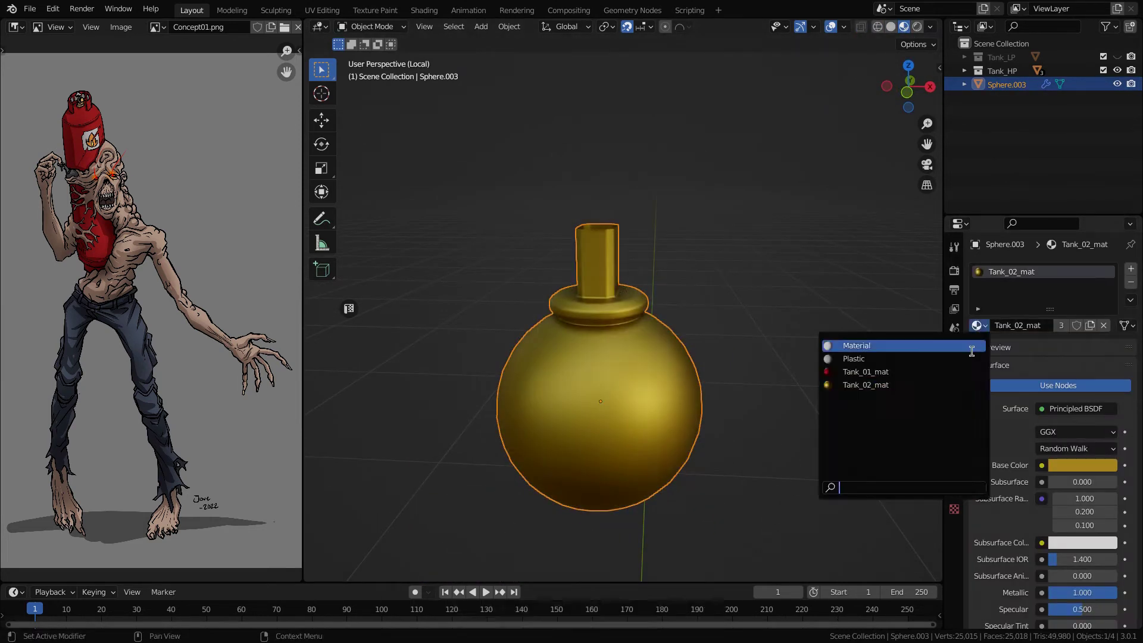
pyautogui.click(952, 371)
pyautogui.click(1061, 325)
pyautogui.click(1022, 327)
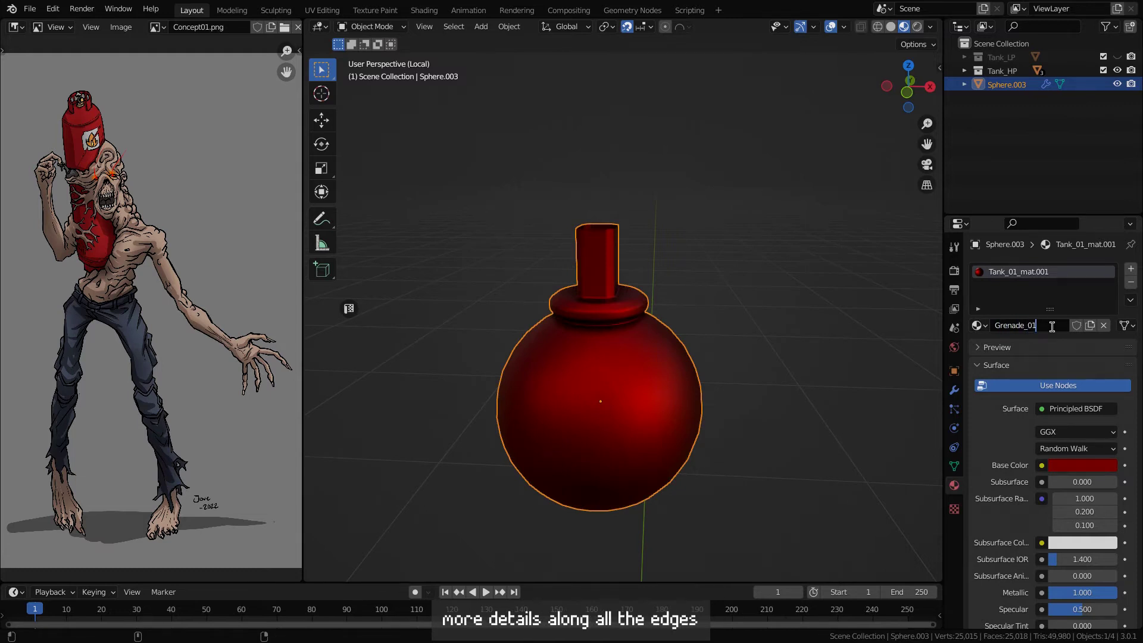
# Set the base color of Grenade_01_mat to dark green
pyautogui.click(1082, 465)
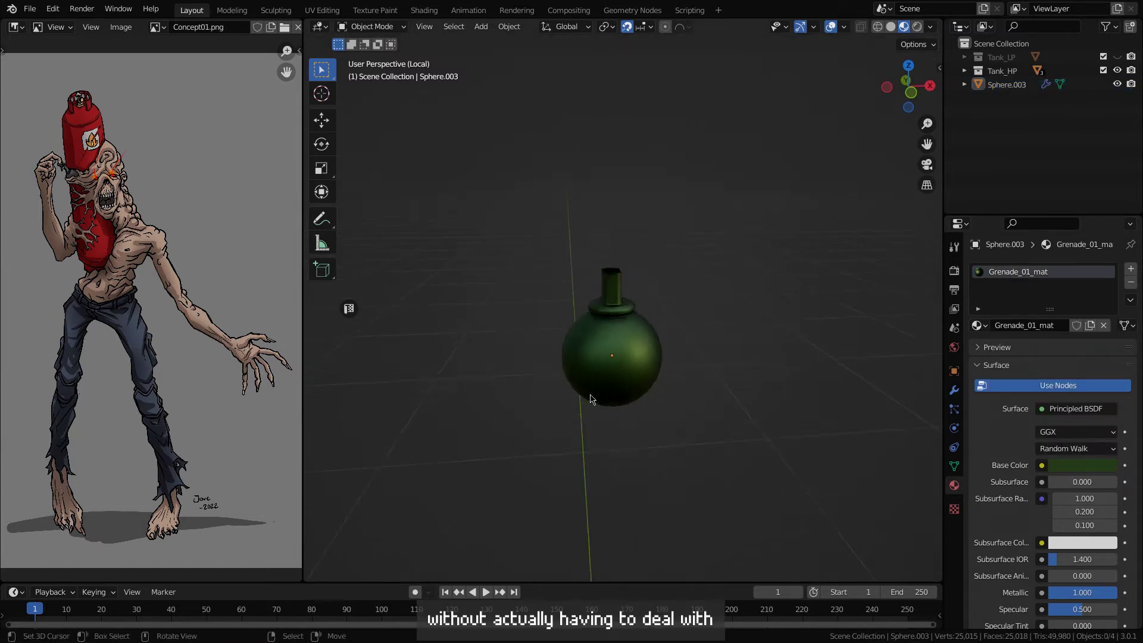
pyautogui.click(591, 399)
pyautogui.scroll(-5, 1048, 387)
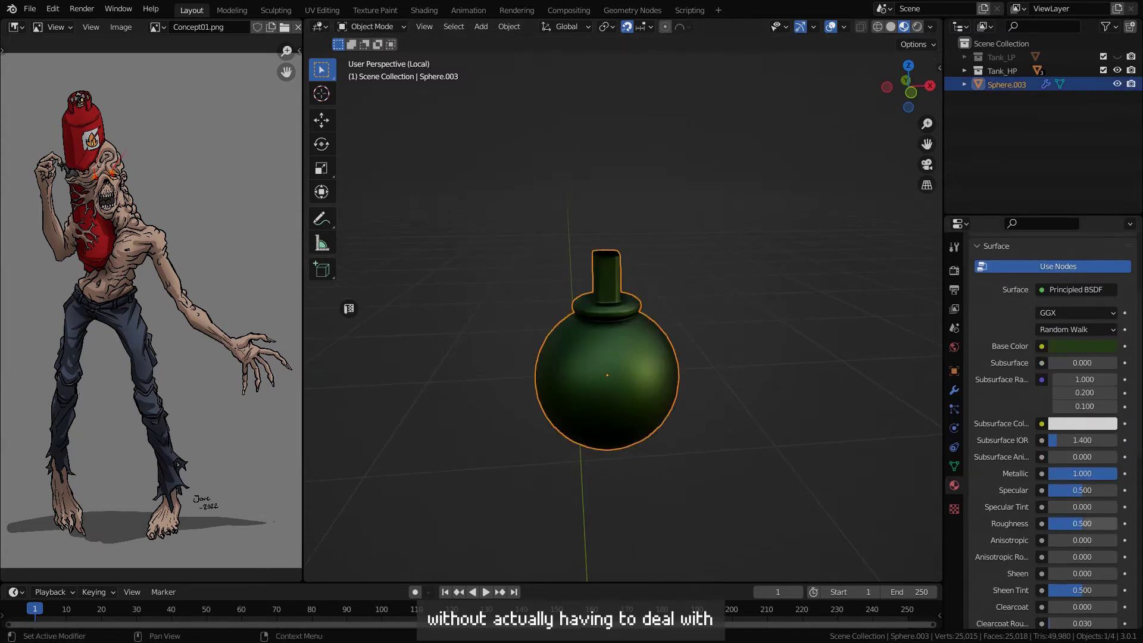
pyautogui.click(597, 356)
pyautogui.scroll(5, 1048, 387)
# Fill a second material slot with a copy of Grenade_01_mat, rename it Grenade_02_mat and set its base color to grey
pyautogui.click(977, 352)
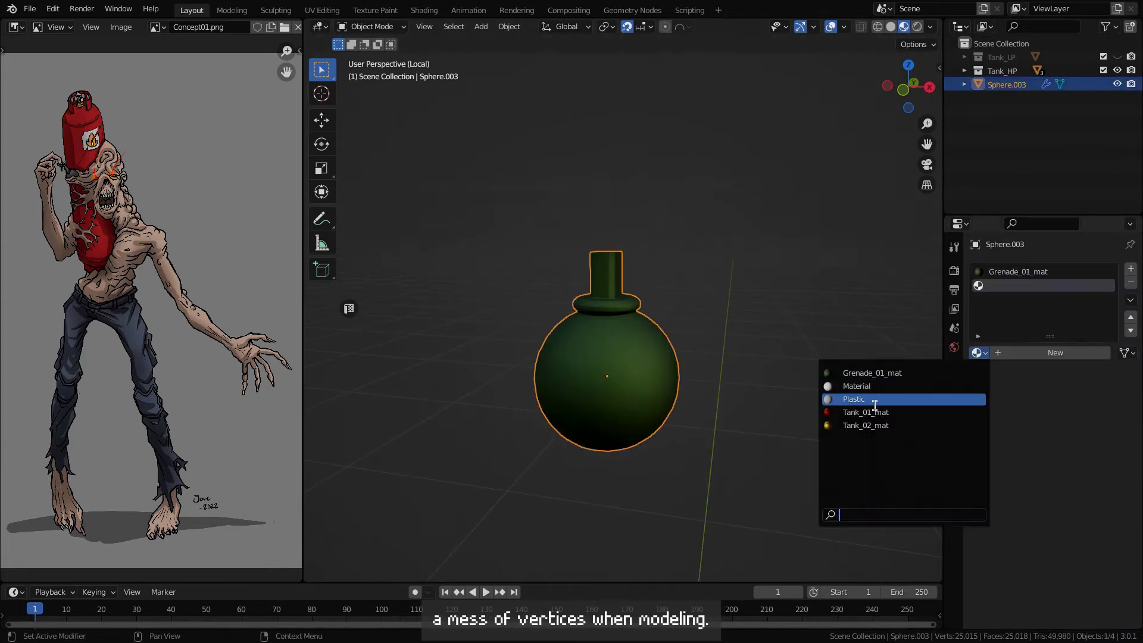
pyautogui.click(846, 373)
pyautogui.press('BackSpace')
pyautogui.write('2_mat.001')
pyautogui.moveTo(1042, 353); pyautogui.dragTo(1070, 357)
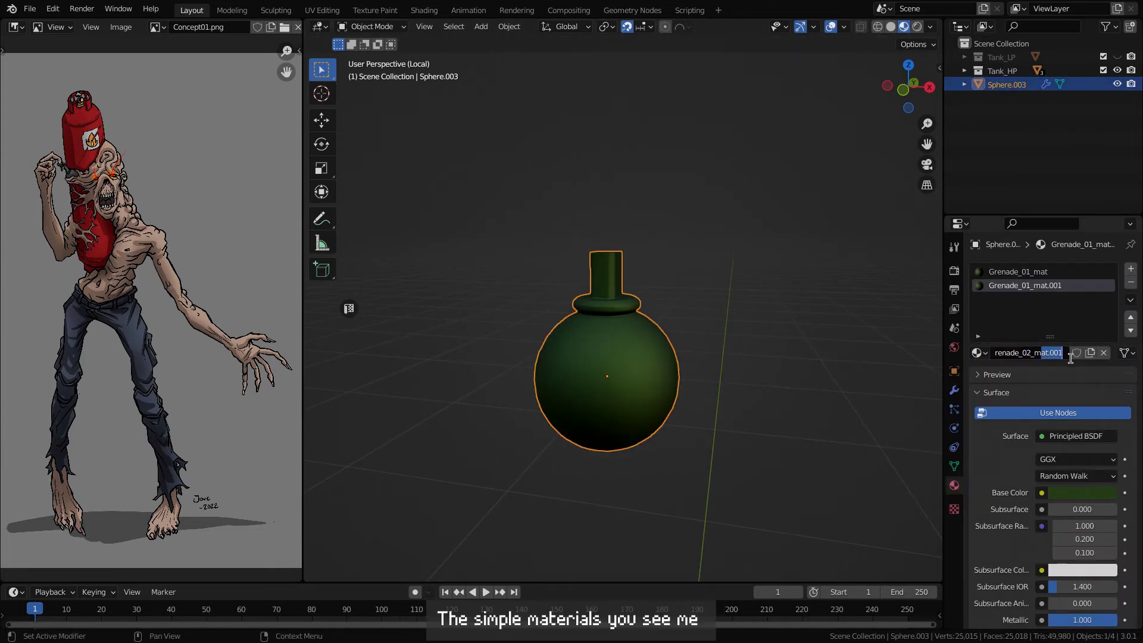
pyautogui.click(1063, 493)
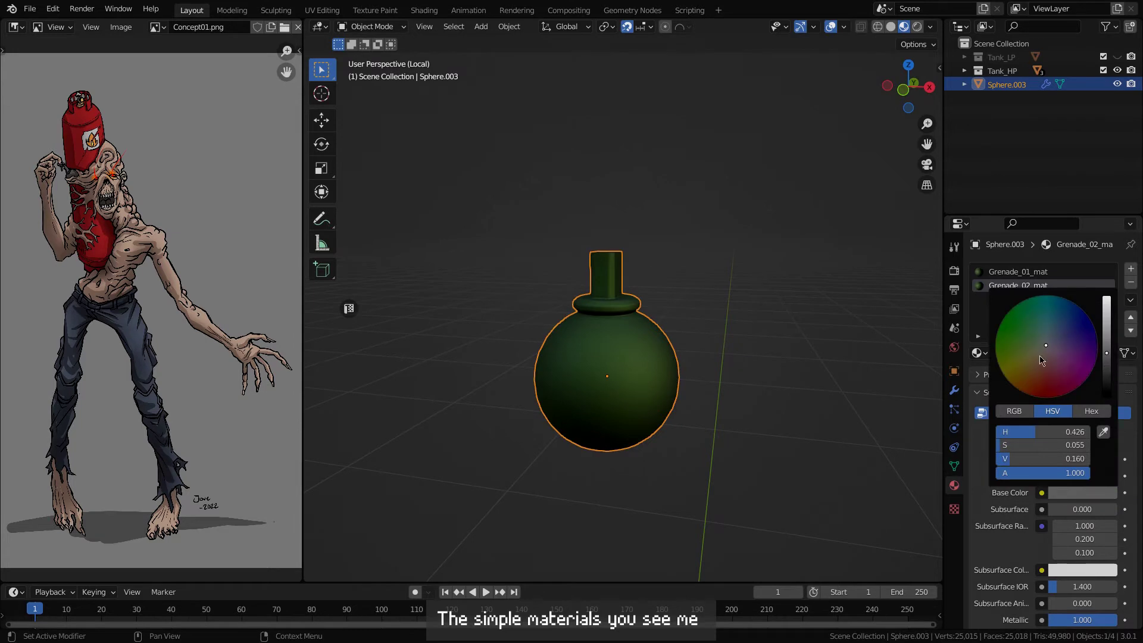
# Assign Grenade_02_mat to the faces of the neck rim and the fuze stem
pyautogui.click(891, 27)
pyautogui.press('Tab')
pyautogui.click(442, 25)
pyautogui.scroll(4, 598, 325)
pyautogui.keyDown('alt'); pyautogui.click(583, 317); pyautogui.keyUp('alt')
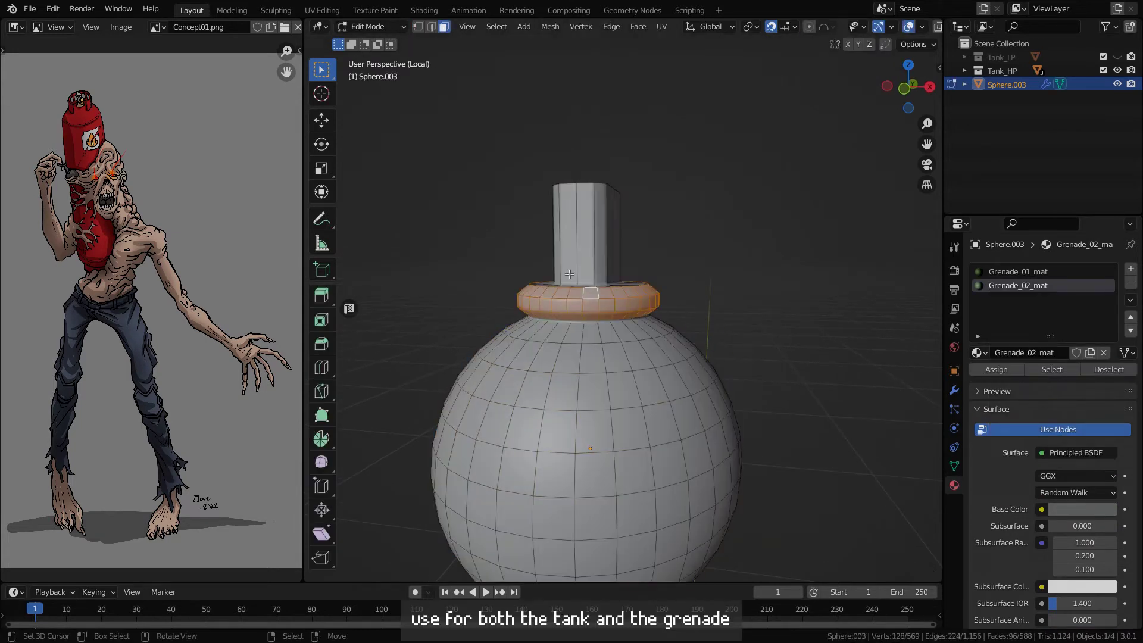
pyautogui.press('KP_1')
pyautogui.hotkey('alt', 'z')
pyautogui.keyDown('shift'); pyautogui.moveTo(509, 156); pyautogui.dragTo(757, 294); pyautogui.keyUp('shift')
pyautogui.click(996, 369)
pyautogui.press('Tab')
pyautogui.hotkey('alt', 'z')
# Examine the two materials on the grenade in Material Preview shading from several angles
pyautogui.moveTo(777, 75); pyautogui.dragTo(773, 84, button='middle')
pyautogui.click(904, 27)
pyautogui.scroll(-4, 604, 385)
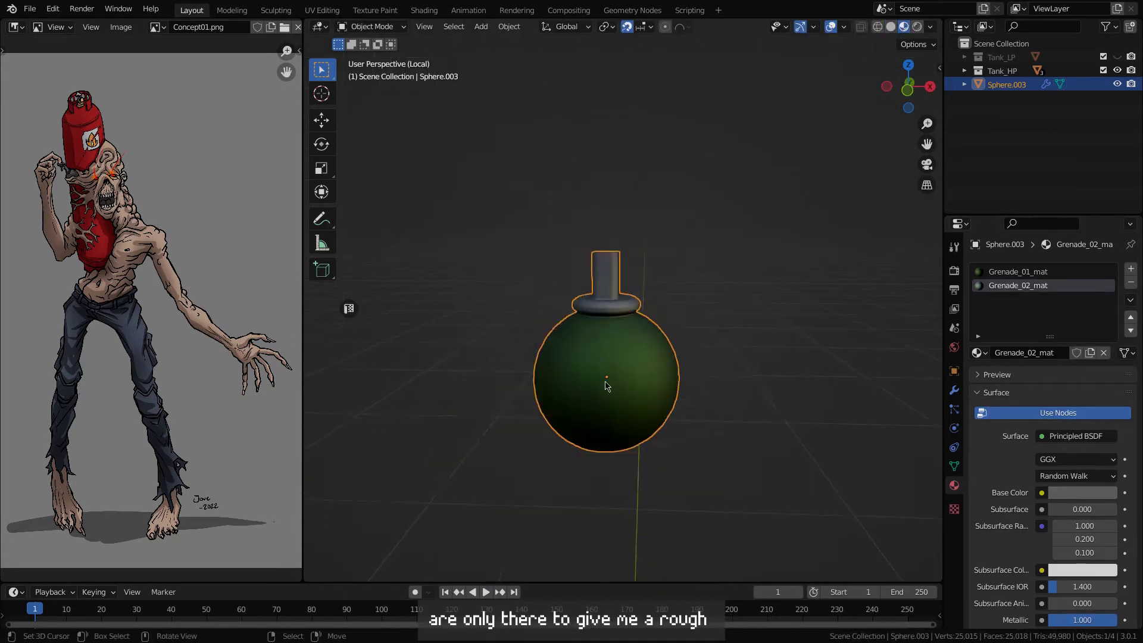
pyautogui.moveTo(606, 386); pyautogui.dragTo(543, 409, button='middle')
pyautogui.scroll(-2, 543, 409)
pyautogui.scroll(1, 543, 410)
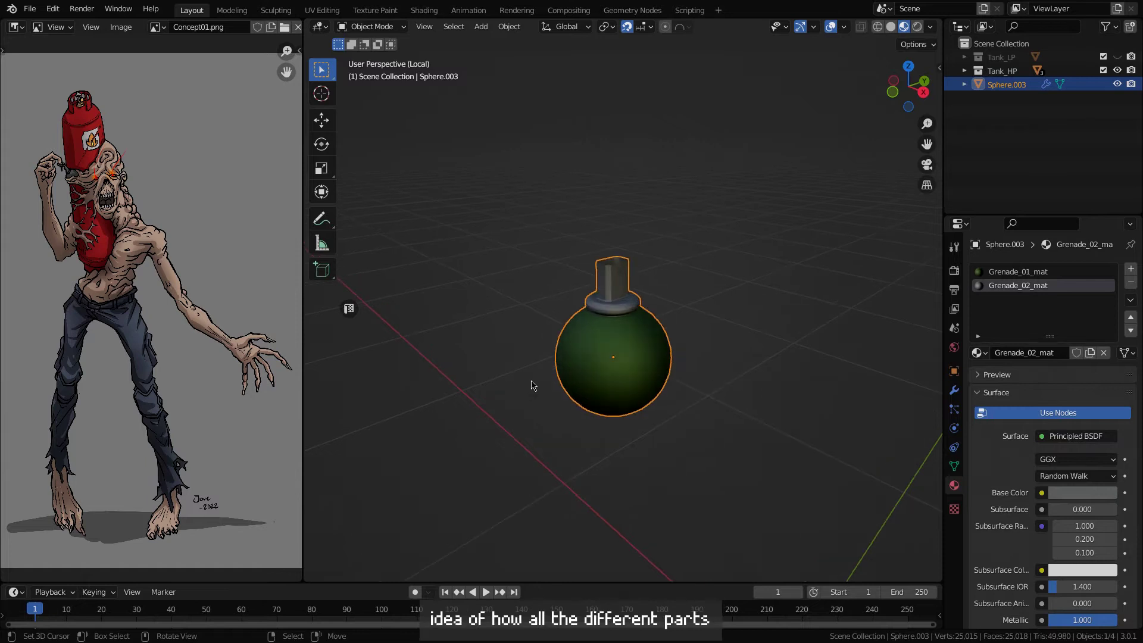
pyautogui.press('KP_3')
pyautogui.press('Tab')
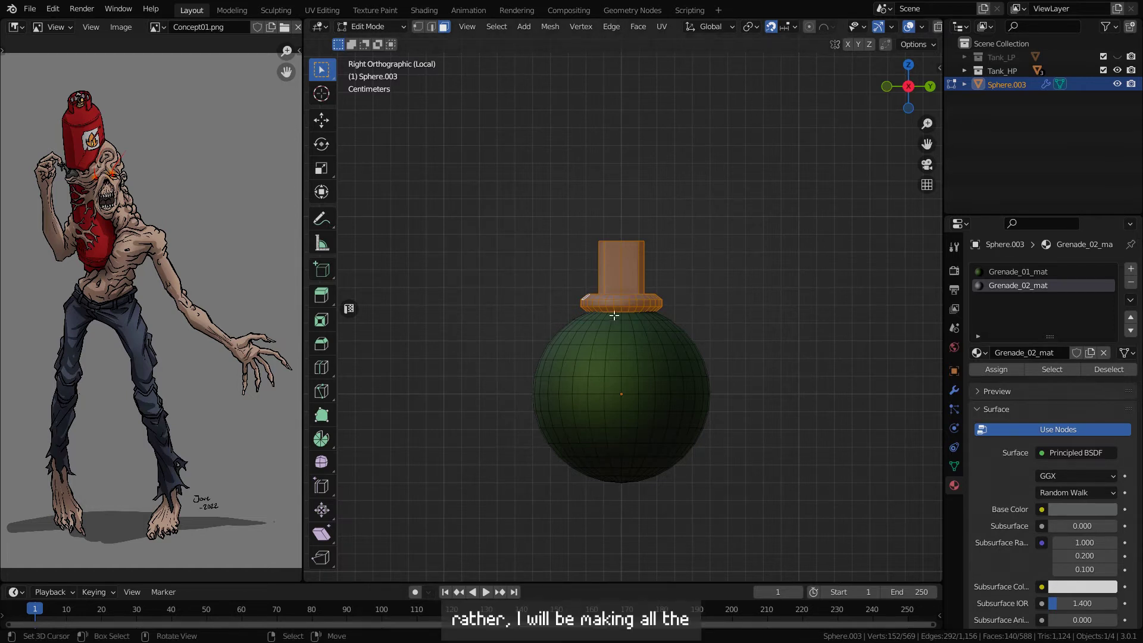
pyautogui.scroll(2, 614, 315)
pyautogui.scroll(-2, 657, 259)
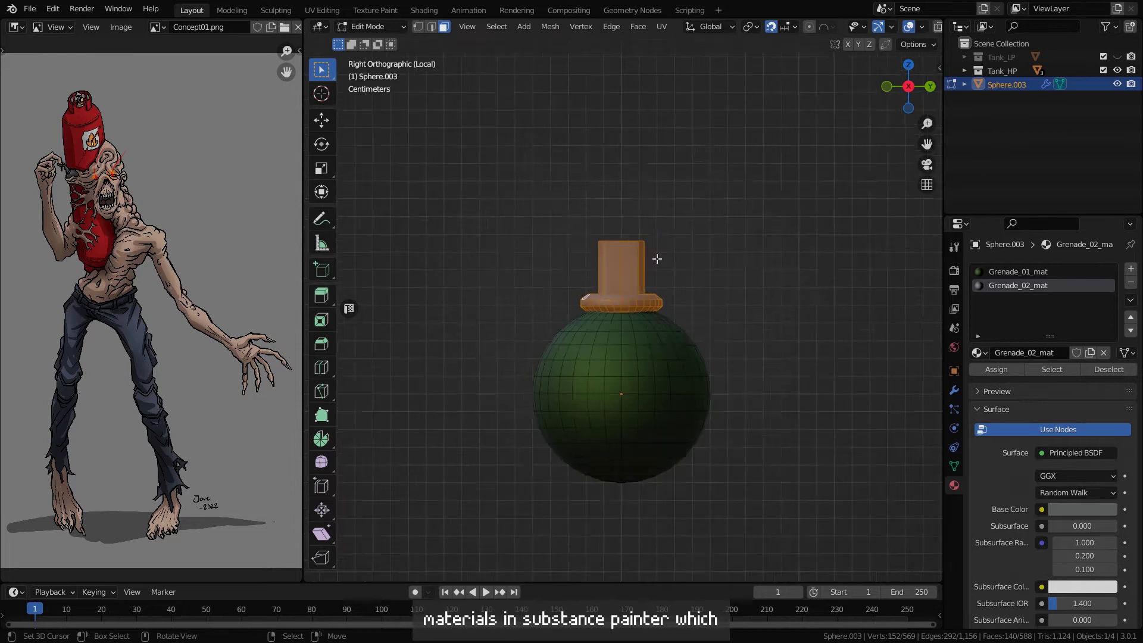
# Select the stem's top vertices in wireframe and lower them along Z to shorten the stem
pyautogui.scroll(1, 656, 258)
pyautogui.click(655, 261)
pyautogui.hotkey('alt', 'a')
pyautogui.press('z')
pyautogui.hotkey('shift', 'z')
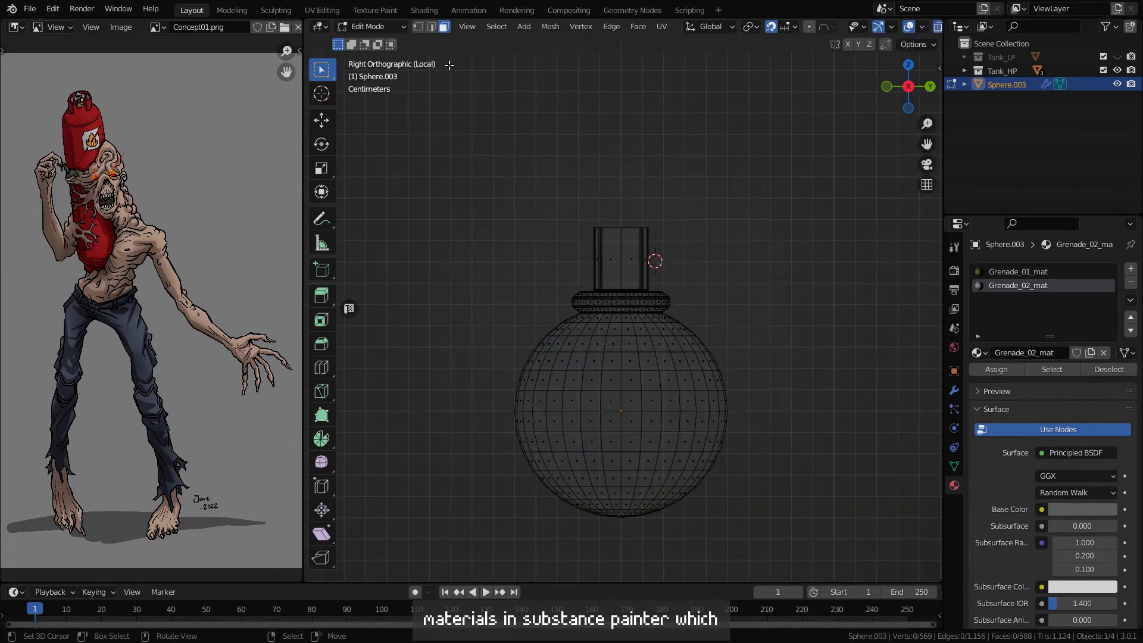
pyautogui.press('1')
pyautogui.moveTo(576, 209); pyautogui.dragTo(666, 256)
pyautogui.press('g')
pyautogui.press('z')
pyautogui.click(675, 286)
# Extrude the stem's top loop upward and extend its negative-Y side outward along Y as an overhang
pyautogui.scroll(3, 681, 314)
pyautogui.keyDown('shift'); pyautogui.moveTo(675, 302); pyautogui.dragTo(694, 356, button='middle'); pyautogui.keyUp('shift')
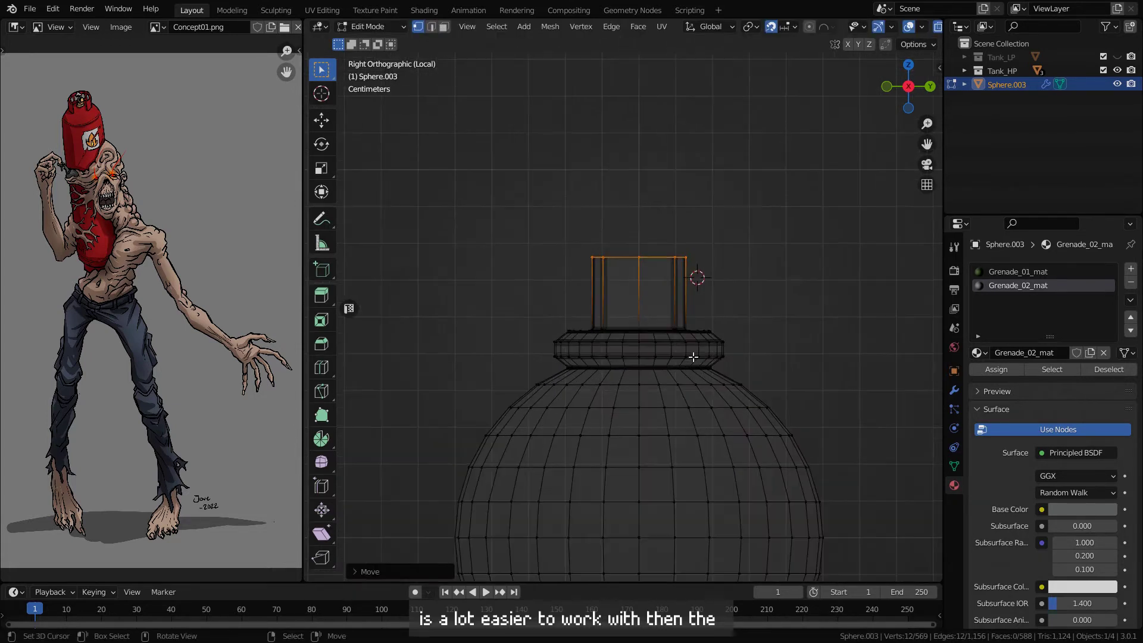
pyautogui.click(671, 257)
pyautogui.hotkey('alt', 'a')
pyautogui.moveTo(569, 169); pyautogui.dragTo(620, 276)
pyautogui.press('e')
pyautogui.press('y')
pyautogui.click(585, 275)
# Lower the top vertices on the positive-Y side of the fuze housing to slope its top
pyautogui.hotkey('alt', 'a')
pyautogui.moveTo(661, 170); pyautogui.dragTo(703, 277)
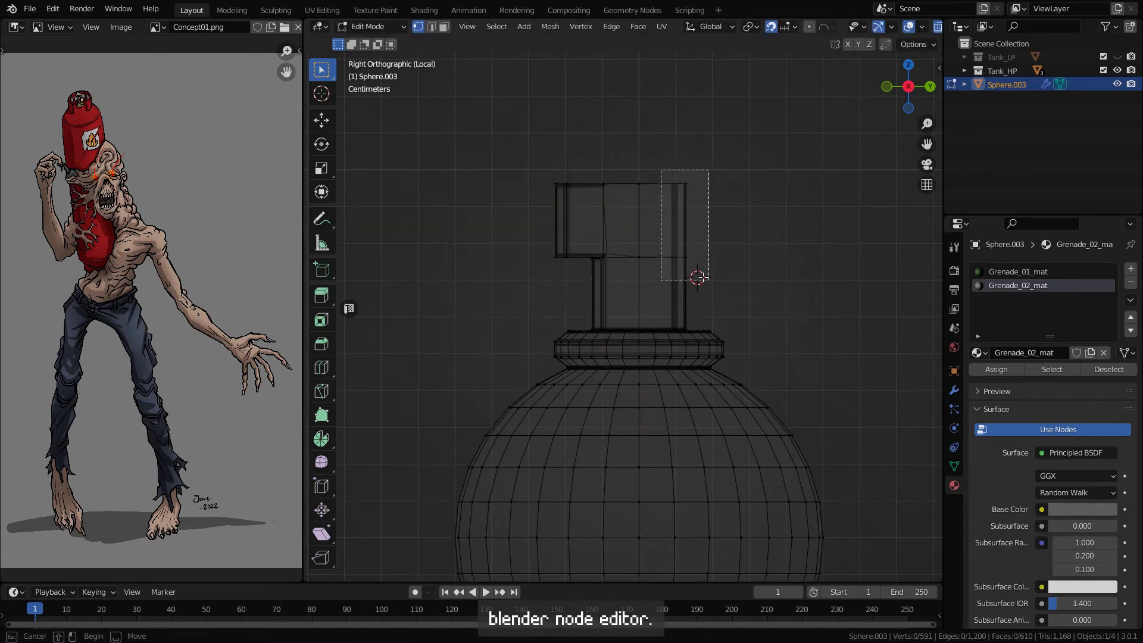
pyautogui.click(698, 232)
pyautogui.press('Tab')
pyautogui.scroll(-2, 675, 263)
pyautogui.hotkey('shift', 'z')
pyautogui.moveTo(635, 296); pyautogui.dragTo(559, 373, button='middle')
pyautogui.press('Tab')
pyautogui.scroll(2, 559, 373)
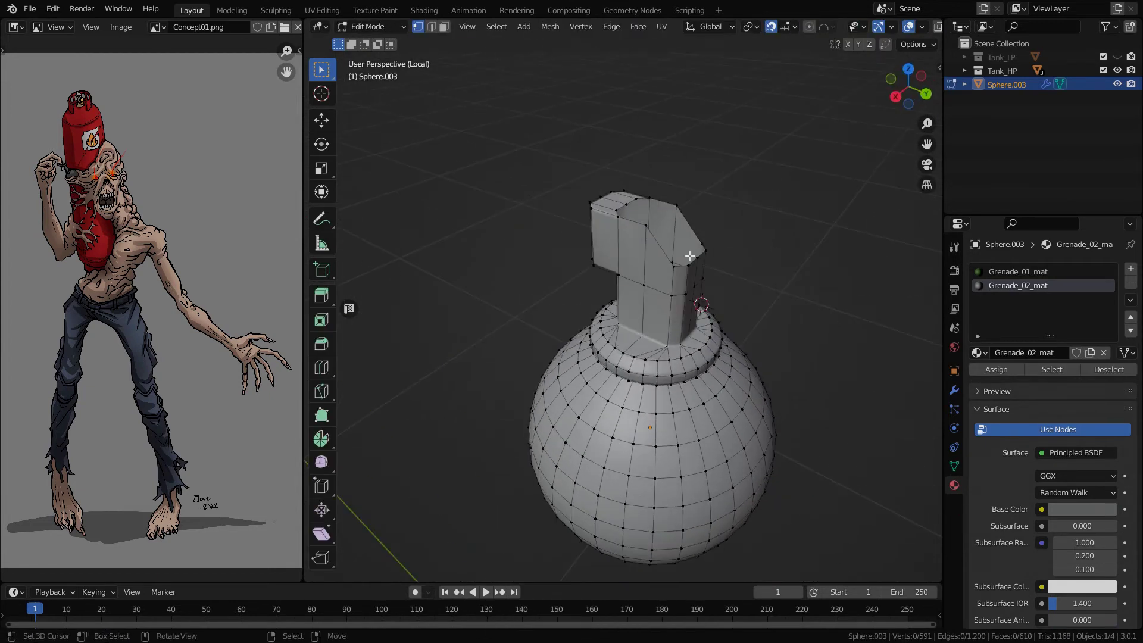
# Select the middle vertices on top of the overhang and raise them along Z to give it an angled top
pyautogui.press('2')
pyautogui.moveTo(725, 298); pyautogui.dragTo(752, 291, button='middle')
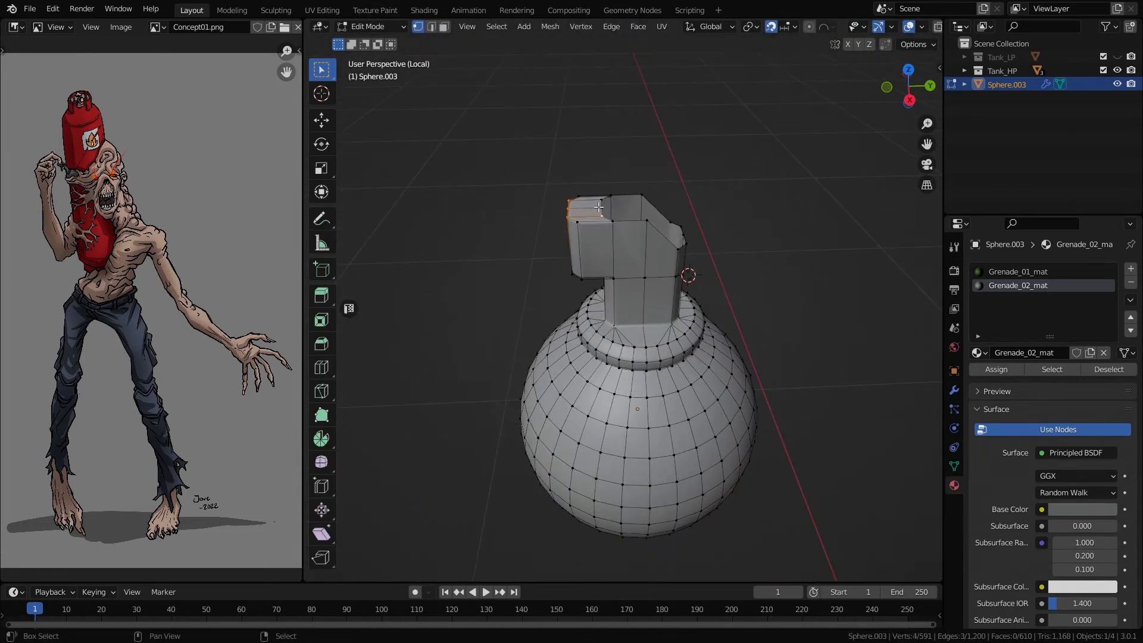
pyautogui.keyDown('shift'); pyautogui.rightClick(600, 208); pyautogui.keyUp('shift')
pyautogui.keyDown('shift'); pyautogui.rightClick(601, 200); pyautogui.keyUp('shift')
pyautogui.press('KP_1')
pyautogui.press('KP_3')
pyautogui.hotkey('shift', 'z')
pyautogui.scroll(7, 611, 262)
pyautogui.press('g')
pyautogui.press('z')
pyautogui.click(604, 224)
pyautogui.keyDown('shift'); pyautogui.moveTo(608, 78); pyautogui.dragTo(587, 207, button='middle'); pyautogui.keyUp('shift')
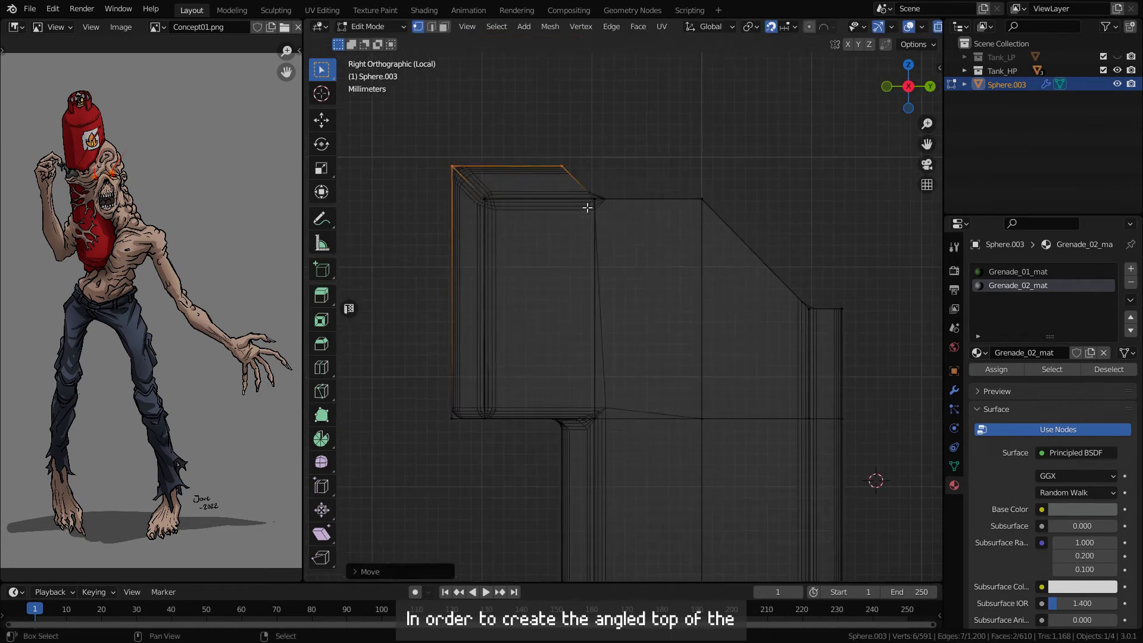
# Extrude the raised top's inner edge along positive Y over the middle of the fuze housing
pyautogui.click(651, 179)
pyautogui.hotkey('alt', 'a')
pyautogui.press('b')
pyautogui.hotkey('shift', 'z')
pyautogui.moveTo(722, 225); pyautogui.dragTo(613, 236, button='middle')
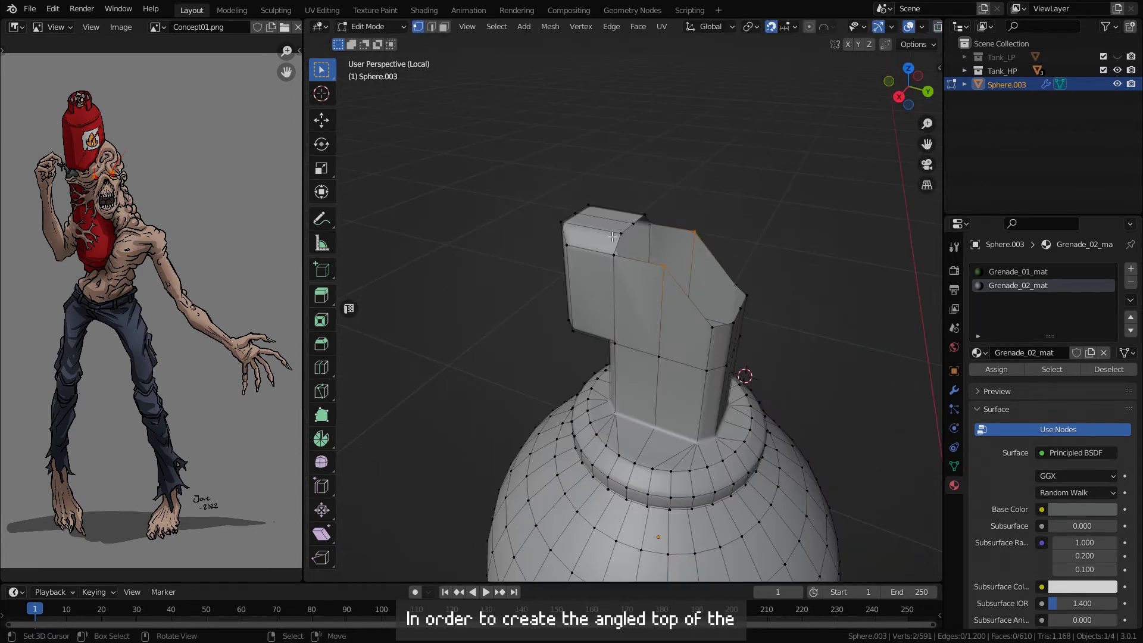
pyautogui.press('KP_3')
pyautogui.hotkey('shift', 'z')
pyautogui.press('e')
pyautogui.press('y')
pyautogui.click(695, 245)
# Raise the end vertices at the low positive-Y end of the housing's slope along Z
pyautogui.scroll(3, 727, 347)
pyautogui.moveTo(581, 216); pyautogui.dragTo(619, 245)
pyautogui.press('g')
pyautogui.press('z')
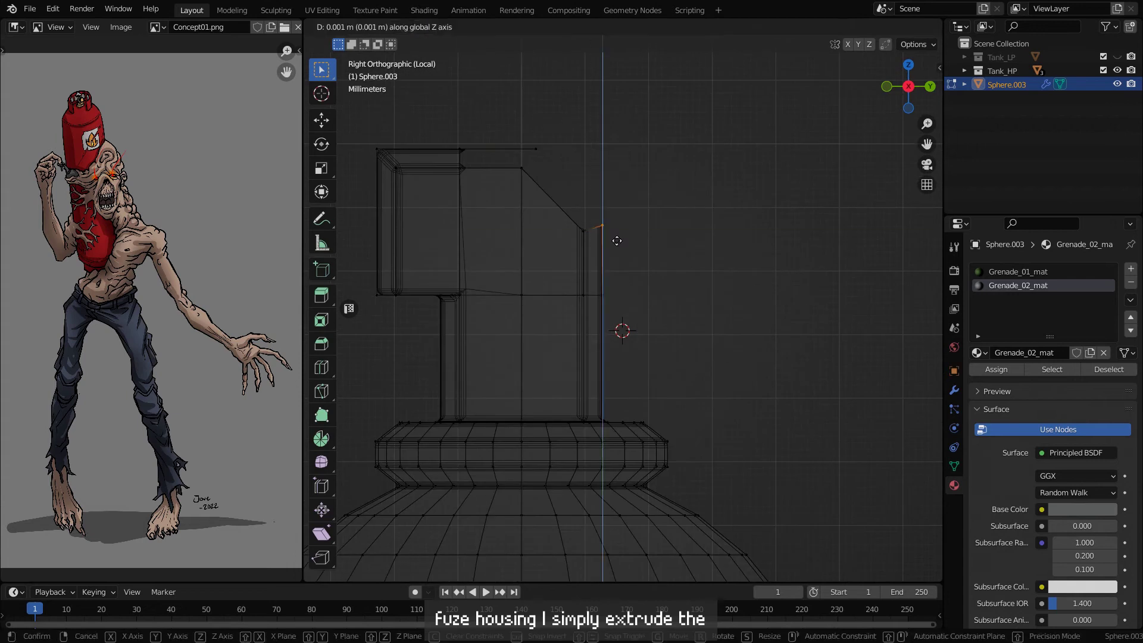
pyautogui.click(616, 230)
# Fill the gaps between the open top edges of the fuze housing with new faces
pyautogui.moveTo(608, 229); pyautogui.dragTo(507, 240, button='middle')
pyautogui.press('2')
pyautogui.hotkey('shift', 'z')
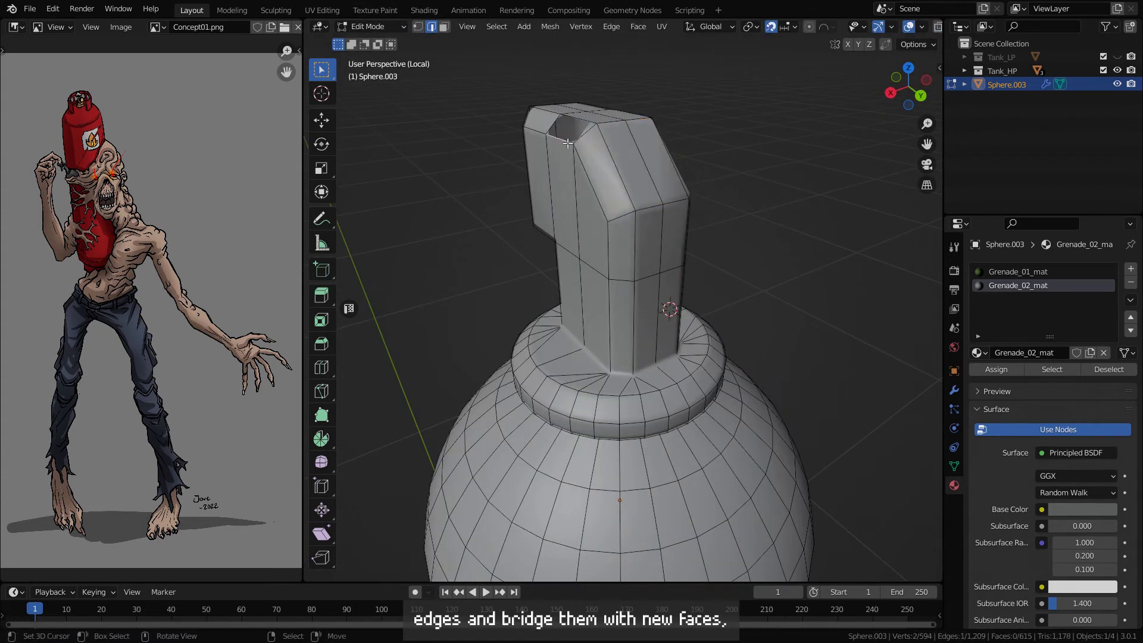
pyautogui.press('f')
pyautogui.moveTo(567, 143); pyautogui.dragTo(732, 185, button='middle')
pyautogui.press('f')
# Select the whole upper part of the fuze housing and assign the Grenade_02_mat material to it
pyautogui.press('Tab')
pyautogui.scroll(-4, 768, 179)
pyautogui.click(903, 26)
pyautogui.press('Tab')
pyautogui.press('KP_1')
pyautogui.press('KP_3')
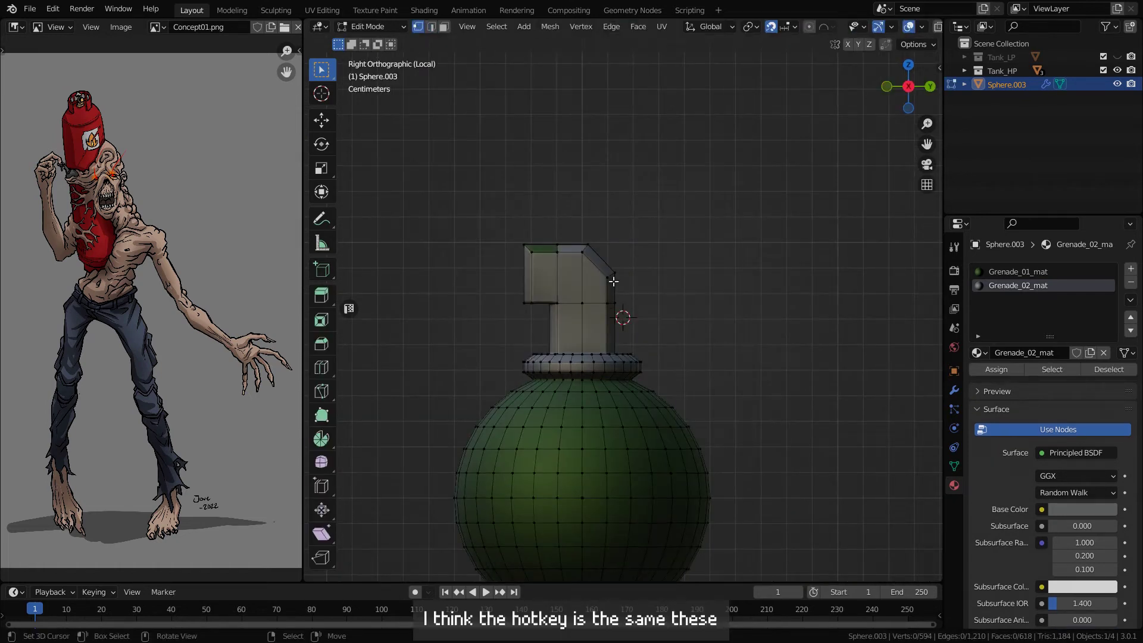
pyautogui.press('a')
pyautogui.hotkey('shift', 'z')
pyautogui.press('b')
pyautogui.moveTo(474, 213); pyautogui.dragTo(733, 336)
pyautogui.click(1012, 367)
pyautogui.press('Tab')
pyautogui.hotkey('shift', 'z')
pyautogui.moveTo(716, 147); pyautogui.dragTo(714, 166, button='middle')
pyautogui.scroll(-3, 691, 262)
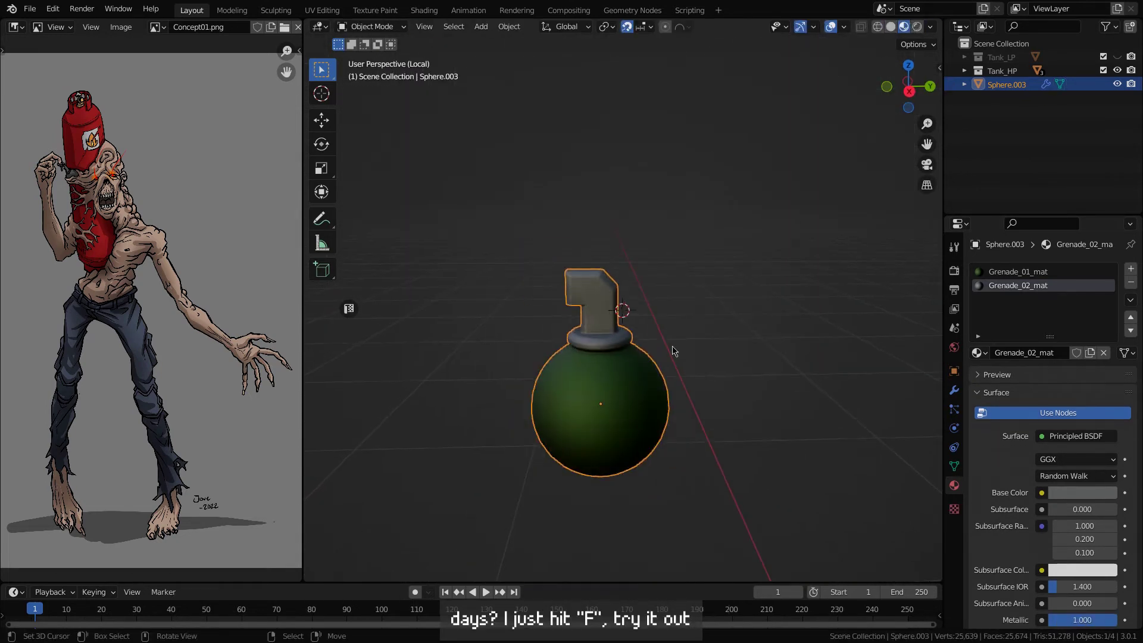
# Extend the upper positive-Y side of the fuze housing into an overhang and adjust its height along Z
pyautogui.press('Tab')
pyautogui.hotkey('shift', 'z')
pyautogui.scroll(6, 667, 338)
pyautogui.keyDown('shift'); pyautogui.moveTo(661, 327); pyautogui.dragTo(664, 348, button='middle'); pyautogui.keyUp('shift')
pyautogui.moveTo(587, 289); pyautogui.dragTo(648, 361)
pyautogui.hotkey('ctrl', 'z')
pyautogui.press('g')
pyautogui.press('z')
pyautogui.click(633, 369)
pyautogui.press('g')
pyautogui.press('z')
pyautogui.click(633, 301)
# Lower the outer top vertices of the positive-Y overhang along Z to straighten the housing's slope
pyautogui.moveTo(638, 275); pyautogui.dragTo(694, 316)
pyautogui.press('g')
pyautogui.press('z')
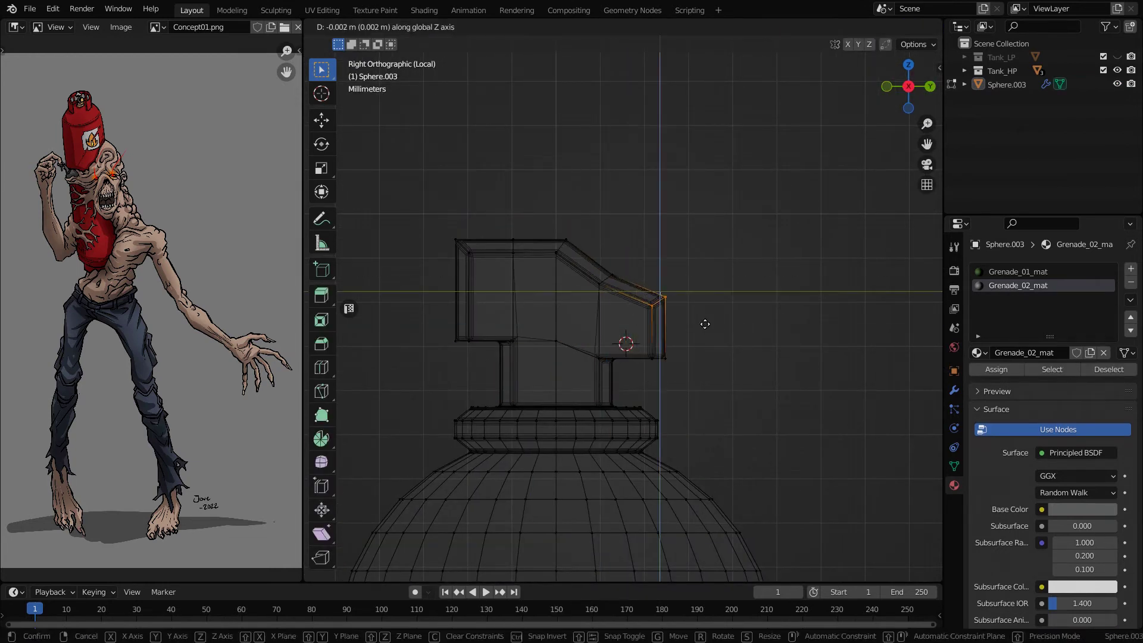
pyautogui.press('Tab')
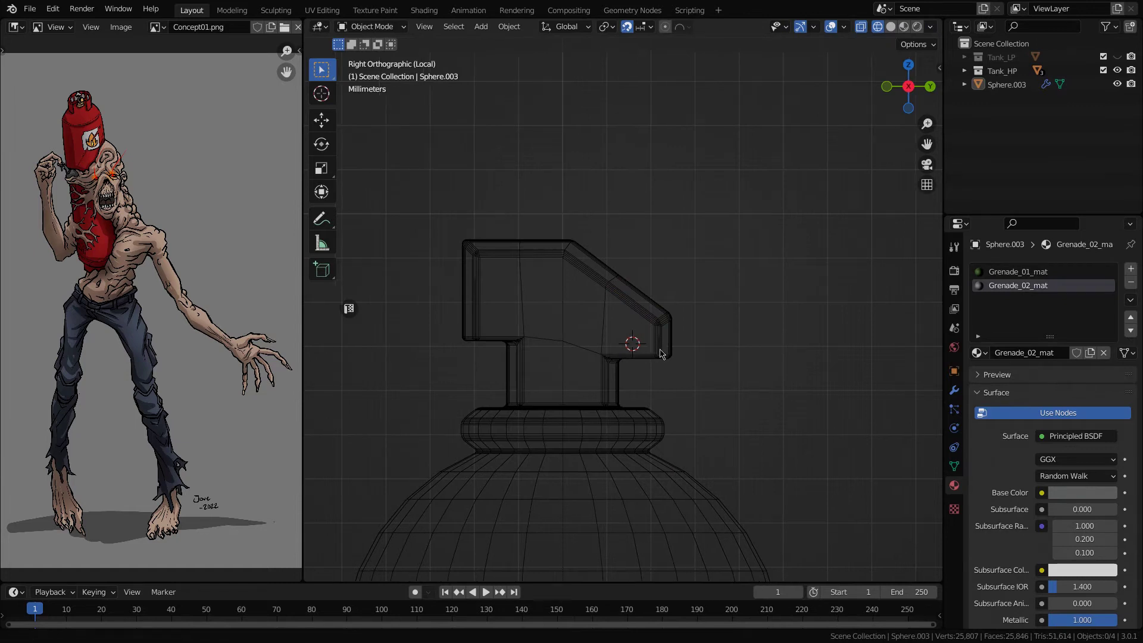
pyautogui.press('Tab')
pyautogui.keyDown('shift'); pyautogui.moveTo(487, 324); pyautogui.dragTo(577, 318, button='middle'); pyautogui.keyUp('shift')
pyautogui.press('Tab')
pyautogui.hotkey('shift', 'z')
pyautogui.scroll(-8, 669, 337)
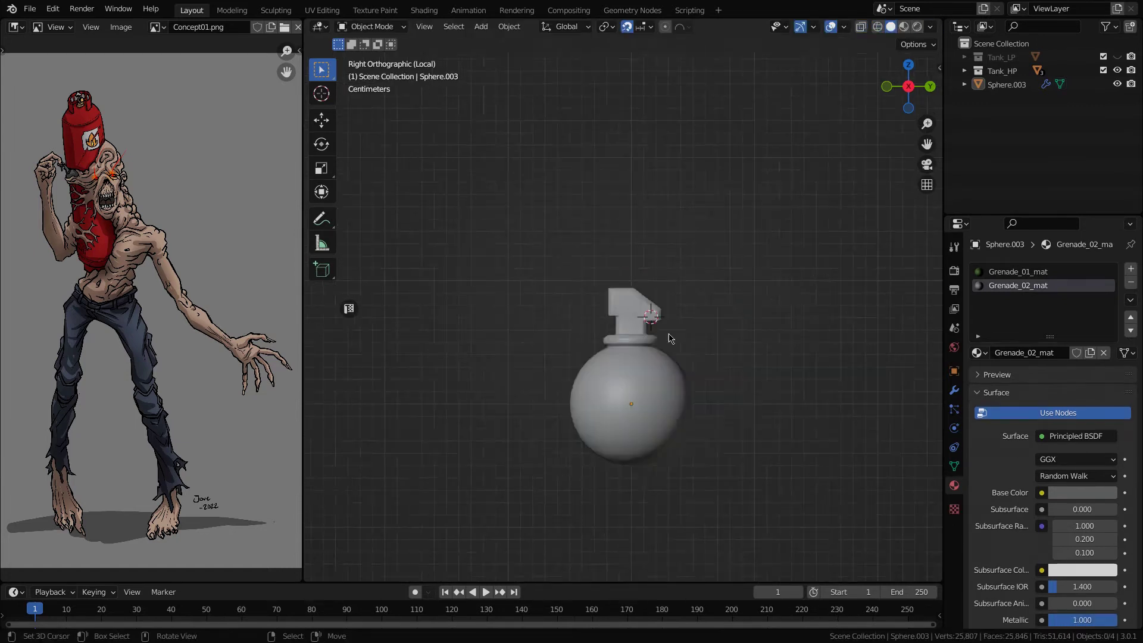
pyautogui.moveTo(669, 337); pyautogui.dragTo(696, 366, button='middle')
pyautogui.press('z')
pyautogui.moveTo(542, 340)
pyautogui.mouseDown(button='middle')
pyautogui.moveTo(566, 420)
pyautogui.moveTo(530, 327)
pyautogui.mouseUp(button='middle')
# Select the vertices at the negative-Y overhang of the fuze housing and snap the 3D cursor to them
pyautogui.press('Tab')
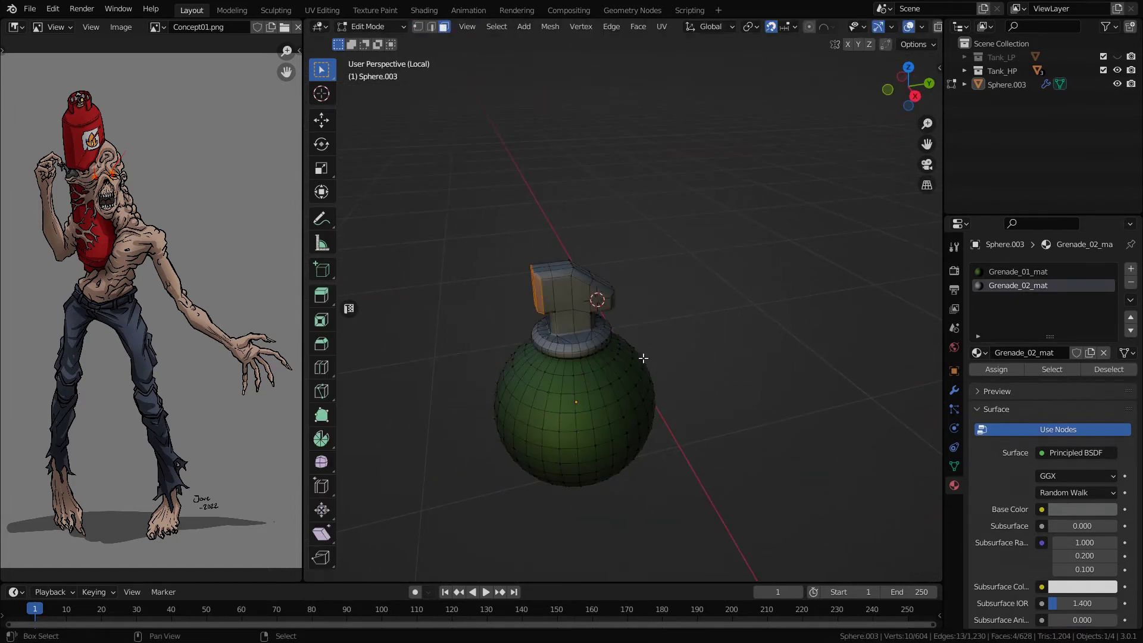
pyautogui.moveTo(644, 358); pyautogui.dragTo(601, 288, button='middle')
pyautogui.hotkey('alt', 'a')
pyautogui.scroll(3, 602, 288)
pyautogui.keyDown('shift'); pyautogui.moveTo(651, 423); pyautogui.dragTo(608, 339, button='middle'); pyautogui.keyUp('shift')
pyautogui.hotkey('shift', 'z')
pyautogui.moveTo(542, 309); pyautogui.dragTo(566, 337)
pyautogui.hotkey('shift', 's')
pyautogui.click(591, 312)
# Add a cylinder mesh at the 3D cursor and rotate it 90 degrees in the front view
pyautogui.press('Tab')
pyautogui.scroll(-5, 631, 334)
pyautogui.hotkey('shift', 'a')
pyautogui.click(699, 87)
pyautogui.scroll(-11, 652, 373)
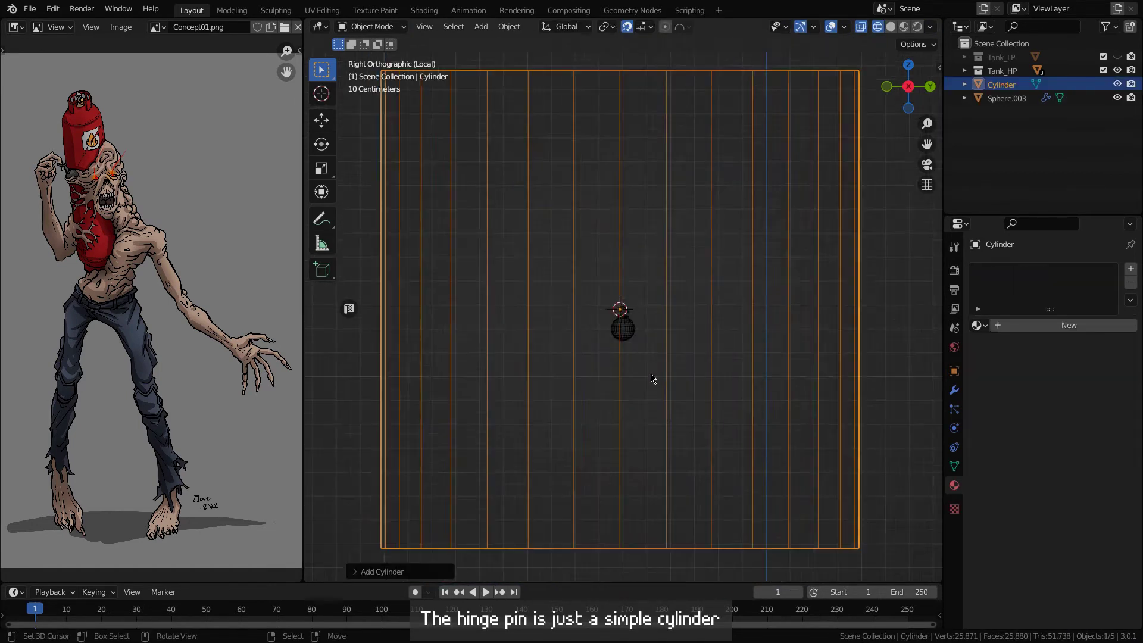
pyautogui.scroll(-5, 653, 377)
pyautogui.scroll(7, 655, 417)
pyautogui.press('KP_1')
pyautogui.scroll(-6, 661, 449)
pyautogui.write('r90')
pyautogui.press('Return')
# Scale the cylinder down to the size of a hinge pin on the fuze housing
pyautogui.press('s')
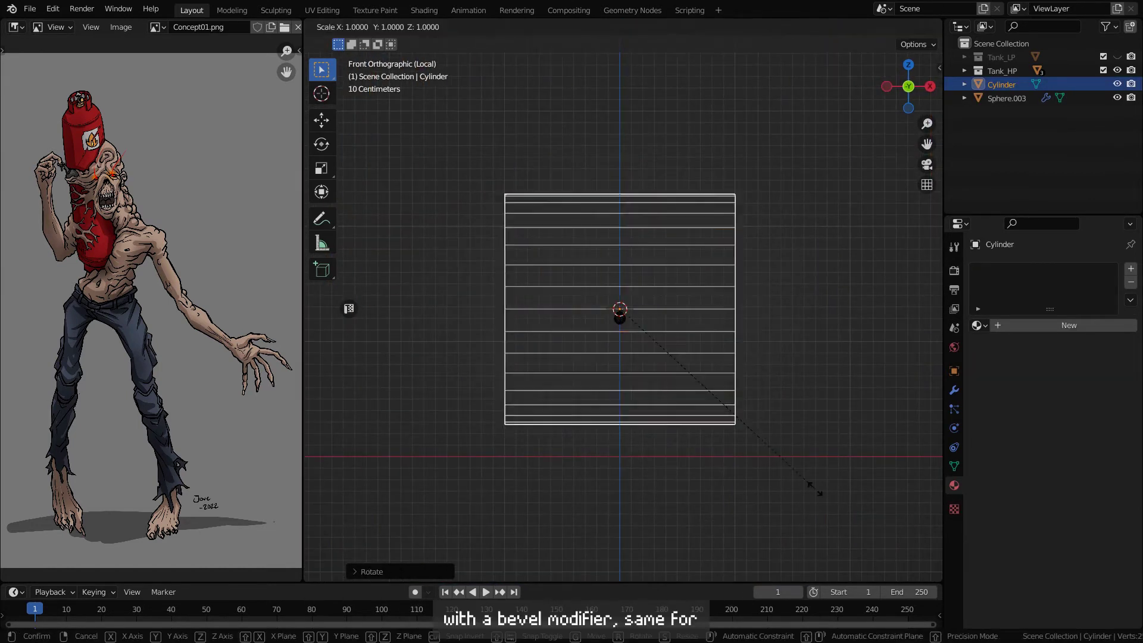
pyautogui.click(631, 319)
pyautogui.scroll(18, 634, 405)
pyautogui.press('s')
pyautogui.click(530, 327)
pyautogui.keyDown('shift'); pyautogui.moveTo(557, 351); pyautogui.dragTo(679, 352, button='middle'); pyautogui.keyUp('shift')
pyautogui.scroll(4, 686, 474)
pyautogui.scroll(-4, 686, 474)
pyautogui.press('KP_3')
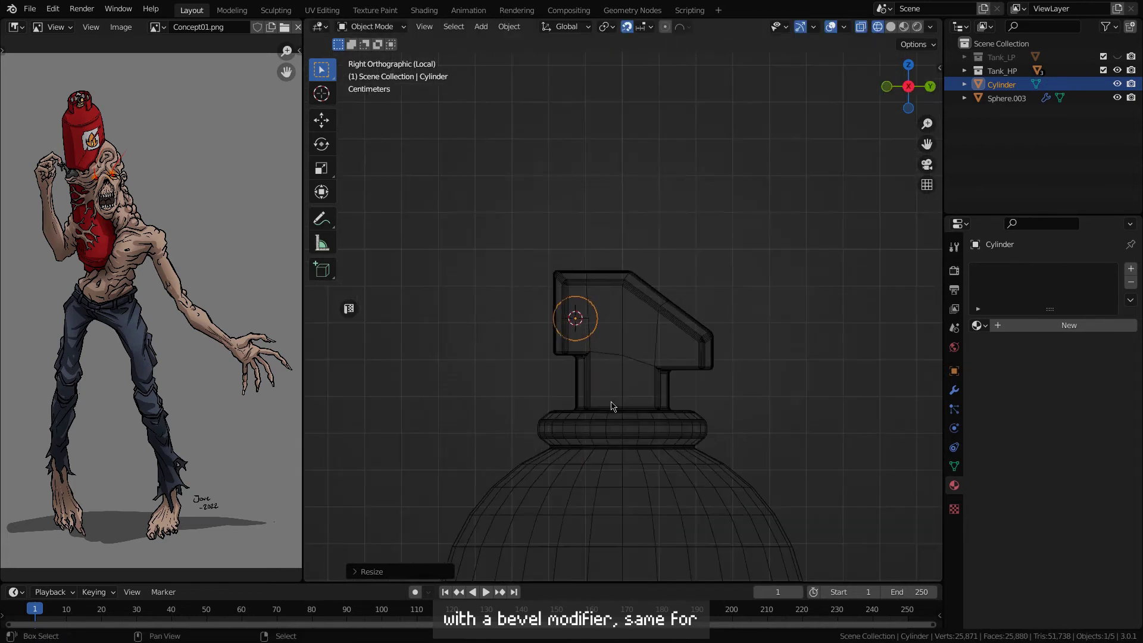
# Raise the hinge pin cylinder along Z to the top negative-Y corner of the fuze housing
pyautogui.keyDown('shift'); pyautogui.moveTo(611, 407); pyautogui.dragTo(651, 408, button='middle'); pyautogui.keyUp('shift')
pyautogui.scroll(1, 651, 408)
pyautogui.press('g')
pyautogui.press('z')
pyautogui.click(614, 356)
# Stretch the hinge pin along X past the housing's sides and apply its rotation and scale
pyautogui.scroll(-1, 614, 354)
pyautogui.press('KP_1')
pyautogui.scroll(5, 630, 341)
pyautogui.press('s')
pyautogui.press('x')
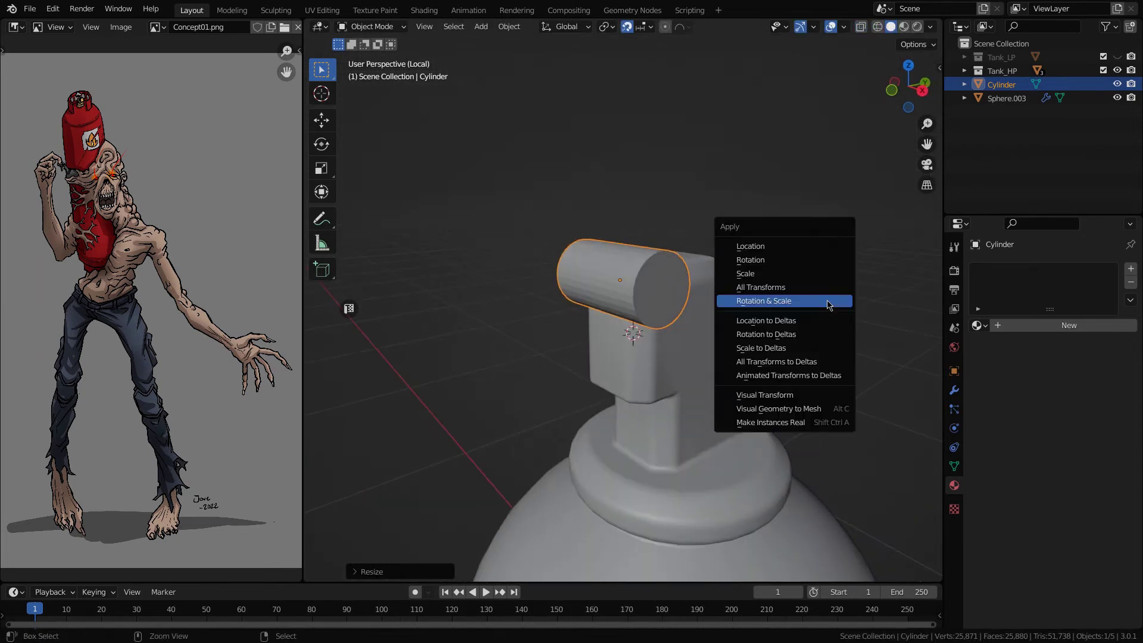
pyautogui.click(765, 298)
# Give the hinge pin the Grenade_02_mat material and copy the grenade body's modifiers to it
pyautogui.click(868, 358)
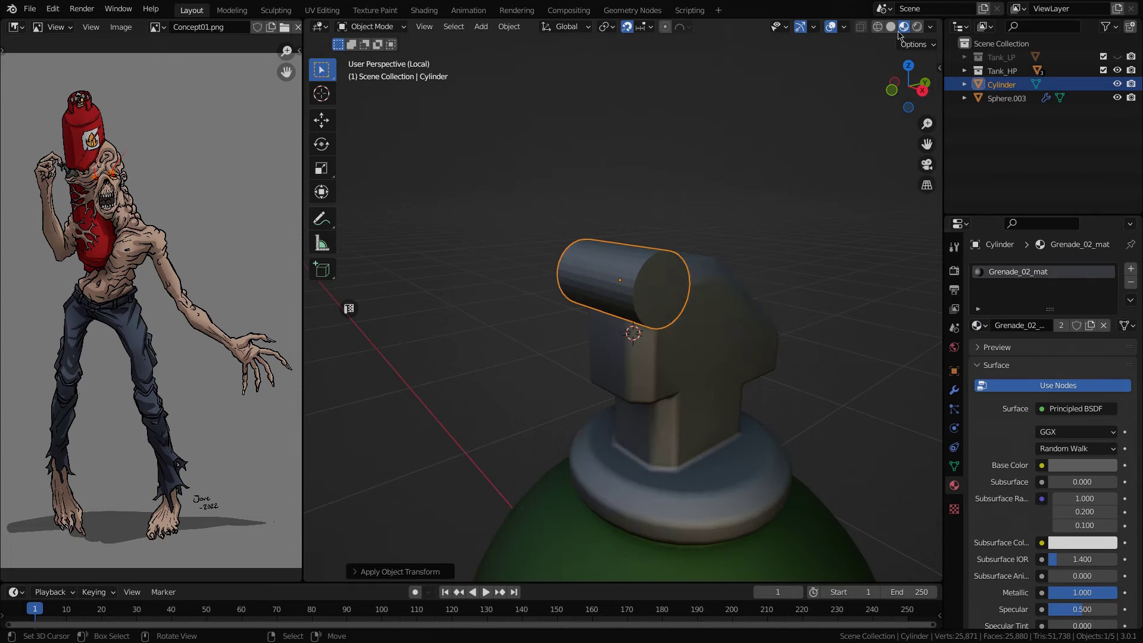
pyautogui.hotkey('ctrl', 'l')
pyautogui.click(701, 336)
pyautogui.hotkey('alt', 'a')
pyautogui.moveTo(701, 336); pyautogui.dragTo(627, 287, button='middle')
pyautogui.scroll(-6, 1073, 556)
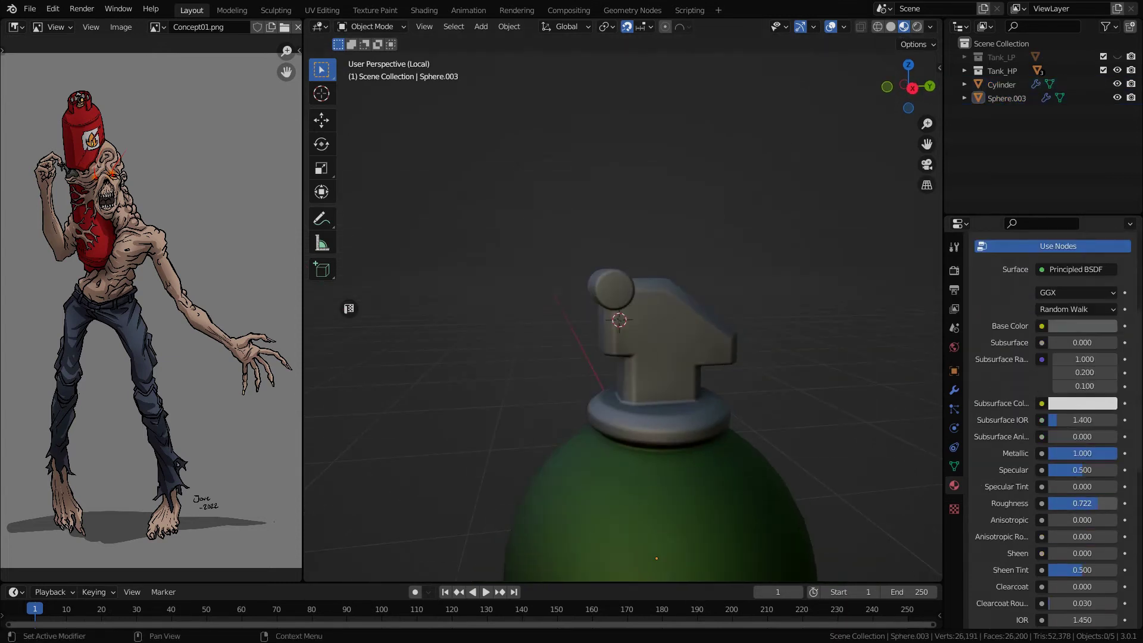
# Set the roughness of the Grenade_02_mat material to 0.321
pyautogui.moveTo(1073, 504); pyautogui.dragTo(1070, 503)
pyautogui.scroll(-4, 553, 429)
pyautogui.moveTo(553, 429); pyautogui.dragTo(615, 409, button='middle')
pyautogui.scroll(4, 595, 313)
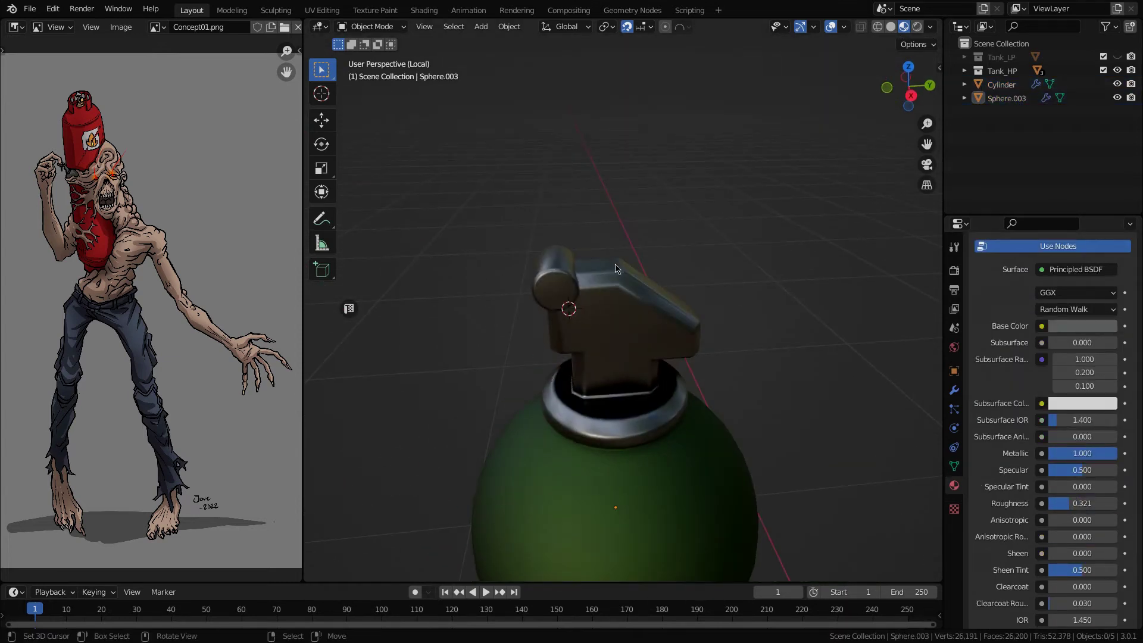
# Duplicate the top and sloped faces of the fuze housing and separate the copy as a new object for the safety lever
pyautogui.press('KP_3')
pyautogui.press('z')
pyautogui.scroll(3, 619, 243)
pyautogui.keyDown('shift'); pyautogui.moveTo(592, 267); pyautogui.dragTo(615, 277, button='middle'); pyautogui.keyUp('shift')
pyautogui.click(641, 260)
pyautogui.hotkey('shift', 'z')
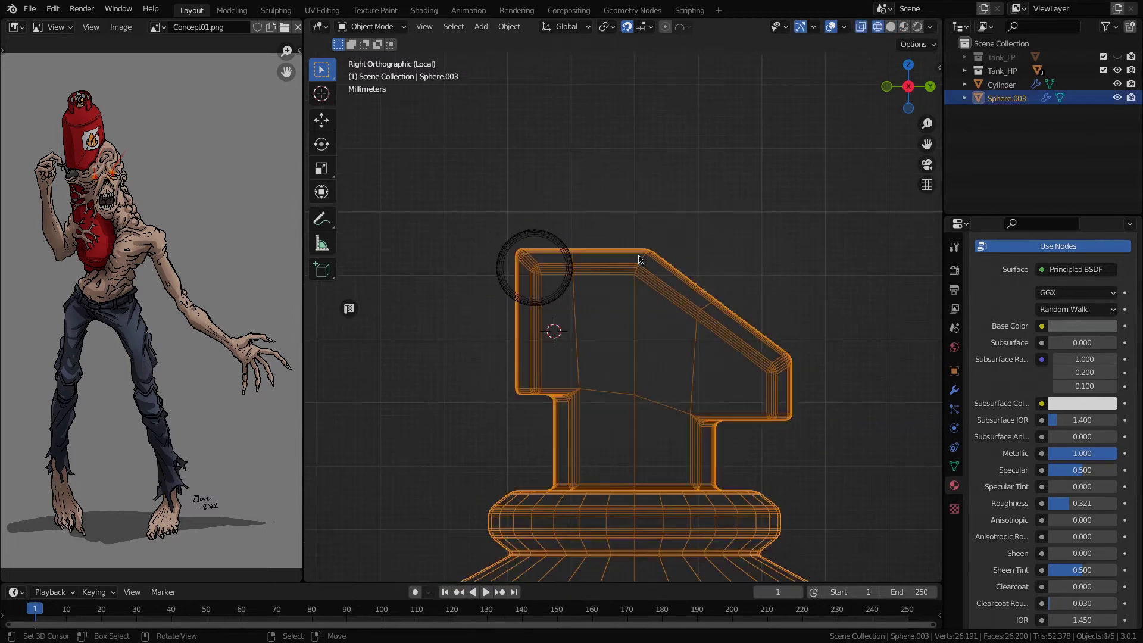
pyautogui.press('Tab')
pyautogui.hotkey('shift', 'z')
pyautogui.moveTo(598, 222)
pyautogui.mouseDown(button='middle')
pyautogui.moveTo(593, 272)
pyautogui.moveTo(587, 244)
pyautogui.moveTo(560, 262)
pyautogui.mouseUp(button='middle')
pyautogui.rightClick(593, 273)
pyautogui.keyDown('ctrl'); pyautogui.rightClick(603, 233); pyautogui.keyUp('ctrl')
pyautogui.keyDown('ctrl'); pyautogui.moveTo(673, 256); pyautogui.dragTo(799, 362); pyautogui.keyUp('ctrl')
pyautogui.moveTo(799, 362); pyautogui.dragTo(625, 351, button='middle')
pyautogui.keyDown('ctrl'); pyautogui.moveTo(523, 405); pyautogui.dragTo(625, 333); pyautogui.keyUp('ctrl')
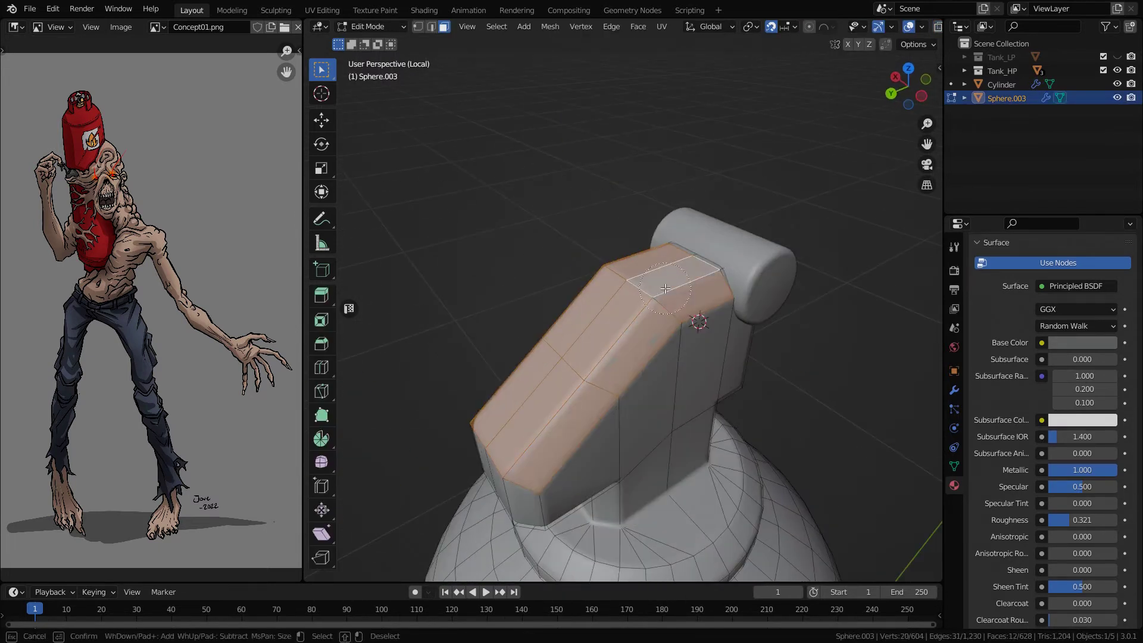
pyautogui.moveTo(625, 334); pyautogui.dragTo(797, 325, button='middle')
pyautogui.press('KP_3')
pyautogui.hotkey('alt', 'z')
pyautogui.press('p')
pyautogui.click(738, 279)
pyautogui.press('Tab')
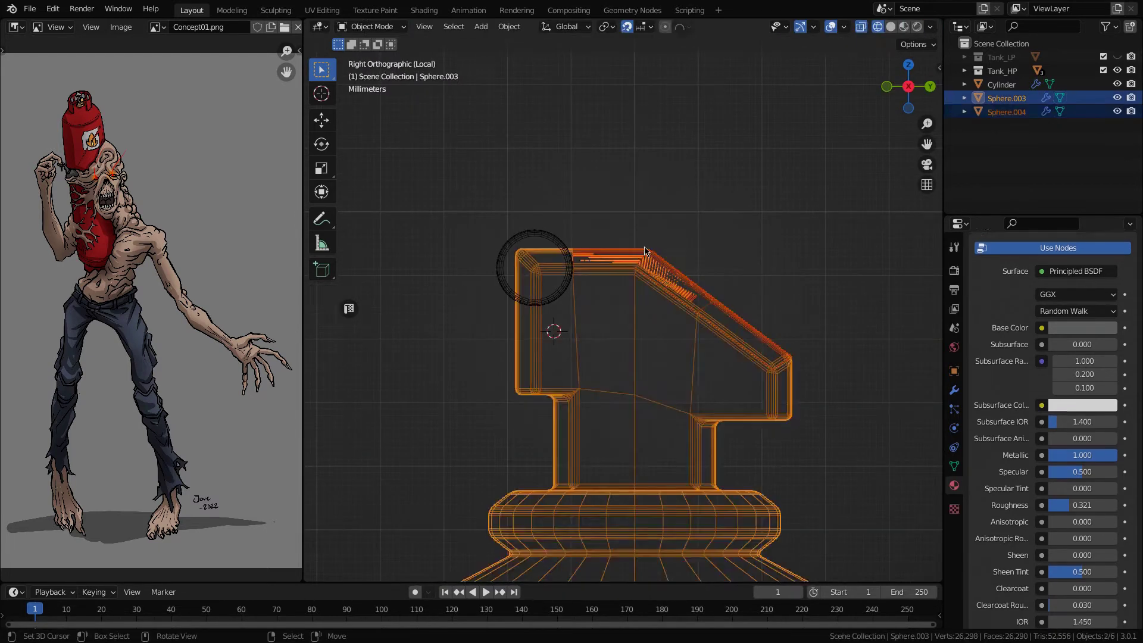
# Extrude the separated lever faces and move them up along Z to give the lever thickness
pyautogui.click(646, 251)
pyautogui.press('Tab')
pyautogui.press('e')
pyautogui.rightClick(719, 269)
pyautogui.press('g')
pyautogui.press('z')
# Extrude the lever's positive-Y end faces down along the slope, beyond the fuze housing
pyautogui.moveTo(818, 325); pyautogui.dragTo(772, 404)
pyautogui.keyDown('shift'); pyautogui.moveTo(794, 388); pyautogui.dragTo(697, 380, button='middle'); pyautogui.keyUp('shift')
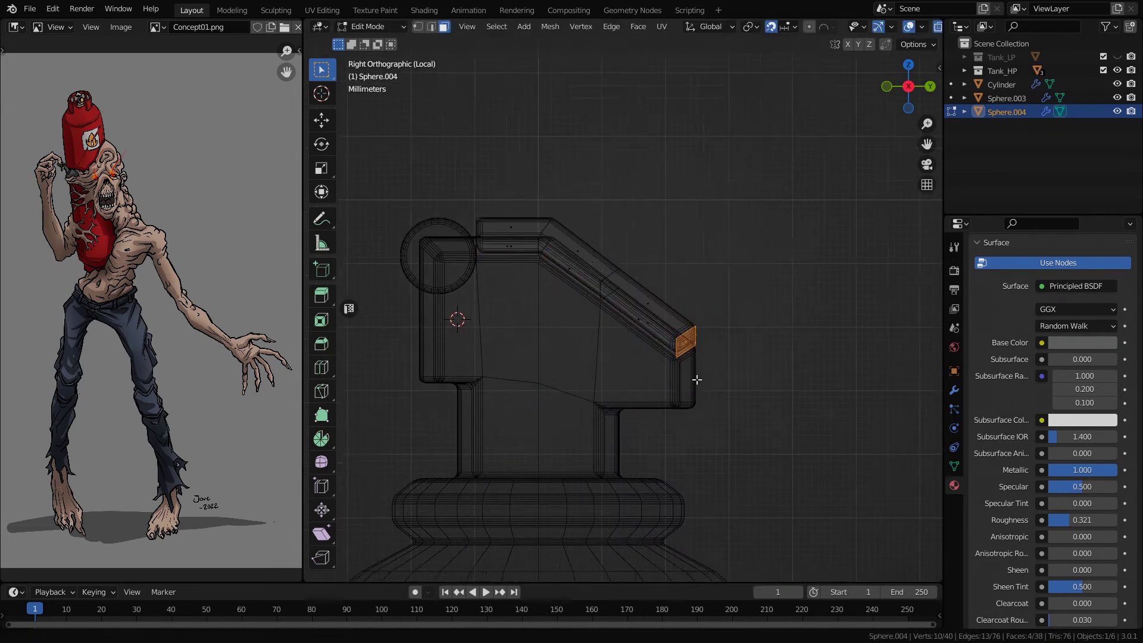
pyautogui.scroll(-2, 698, 380)
pyautogui.press('e')
pyautogui.click(744, 412)
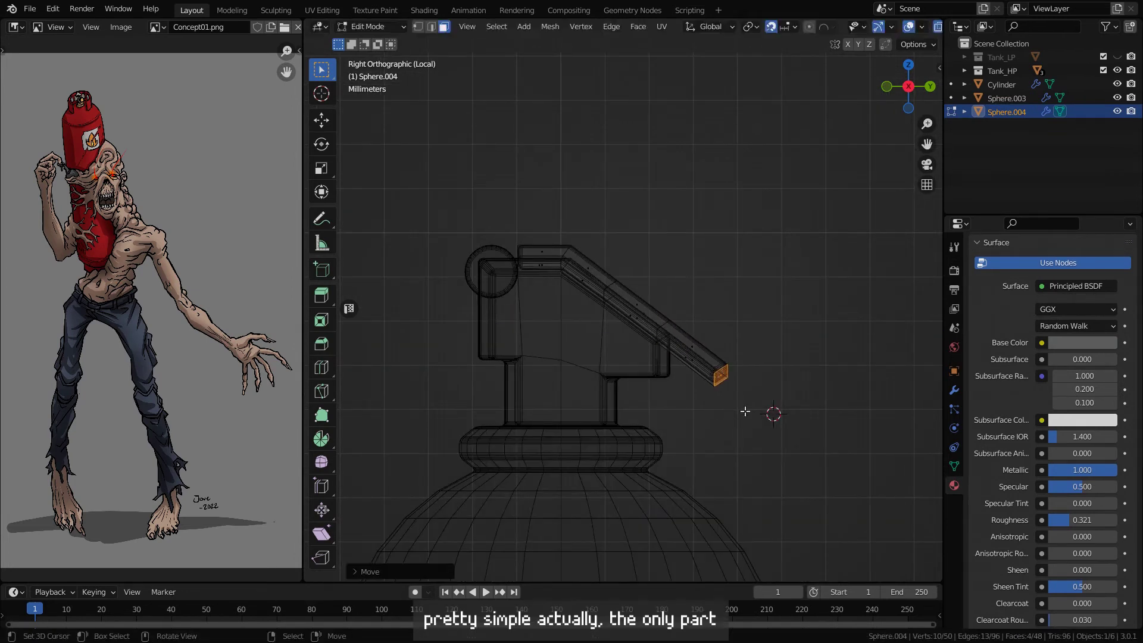
# Extrude the lever's end faces again, moving them downward and rotating them to form the bent tip
pyautogui.rightClick(769, 446)
pyautogui.press('g')
pyautogui.click(780, 501)
pyautogui.keyDown('shift'); pyautogui.moveTo(780, 500); pyautogui.dragTo(746, 430, button='middle'); pyautogui.keyUp('shift')
pyautogui.press('r')
pyautogui.click(774, 392)
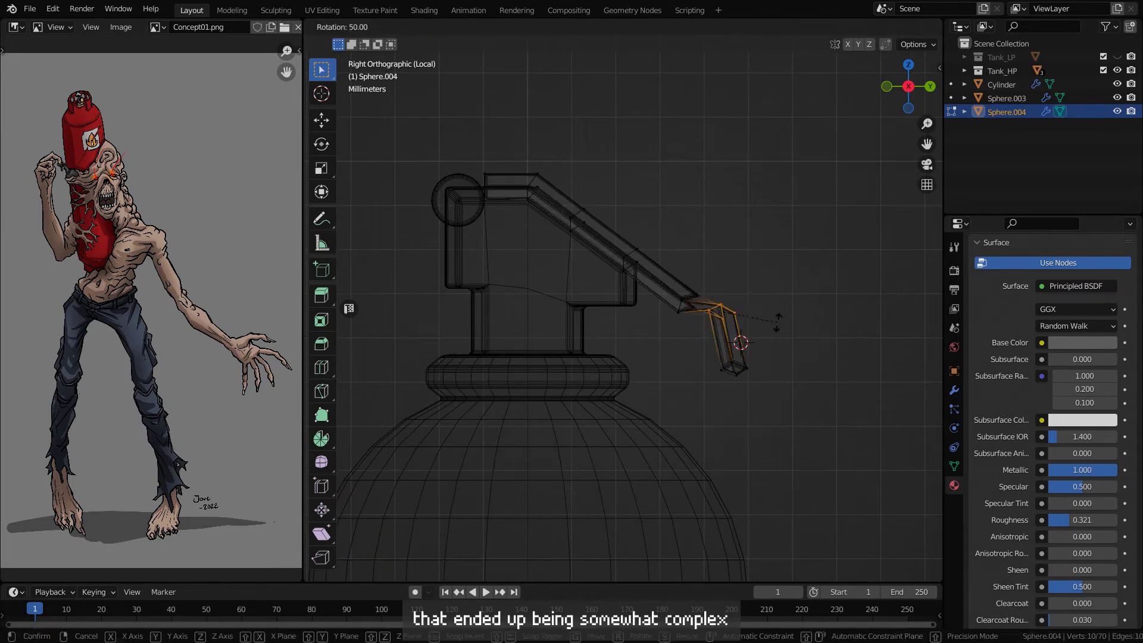
# Rotate the vertices at the lever's bend by 50 degrees and reposition the vertices of the lower tip
pyautogui.click(777, 322)
pyautogui.press('c')
pyautogui.click(749, 387)
pyautogui.press('g')
pyautogui.scroll(-3, 802, 331)
pyautogui.moveTo(801, 331); pyautogui.dragTo(717, 330, button='middle')
pyautogui.press('Tab')
pyautogui.scroll(3, 640, 285)
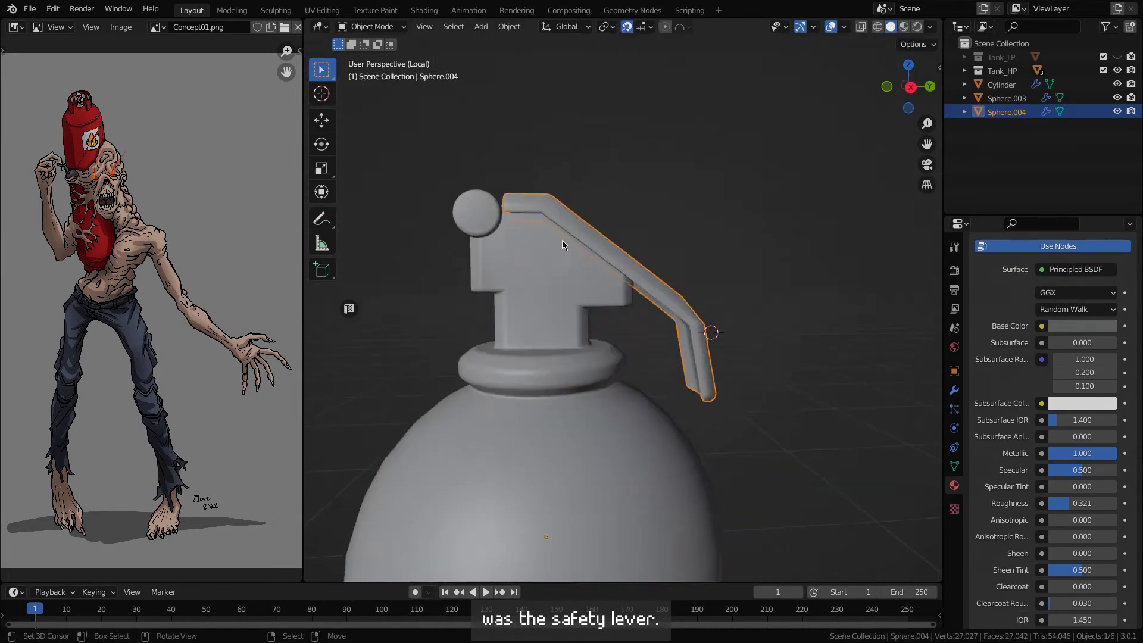
# Select the corner vertices on both sides of the lever's hinge end in top view and move them to chamfer the end
pyautogui.press('Tab')
pyautogui.moveTo(562, 241); pyautogui.dragTo(640, 351, button='middle')
pyautogui.hotkey('shift', 'z')
pyautogui.press('KP_7')
pyautogui.press('a')
pyautogui.moveTo(675, 286); pyautogui.dragTo(650, 328)
pyautogui.keyDown('shift'); pyautogui.moveTo(546, 281); pyautogui.dragTo(588, 347); pyautogui.keyUp('shift')
pyautogui.press('g')
pyautogui.click(588, 347)
pyautogui.hotkey('shift', 'z')
pyautogui.moveTo(588, 347)
pyautogui.mouseDown(button='middle')
pyautogui.moveTo(619, 297)
pyautogui.moveTo(595, 268)
pyautogui.moveTo(612, 306)
pyautogui.mouseUp(button='middle')
# Duplicate the hinge pin cylinder in place, working in top view
pyautogui.hotkey('alt', 'q')
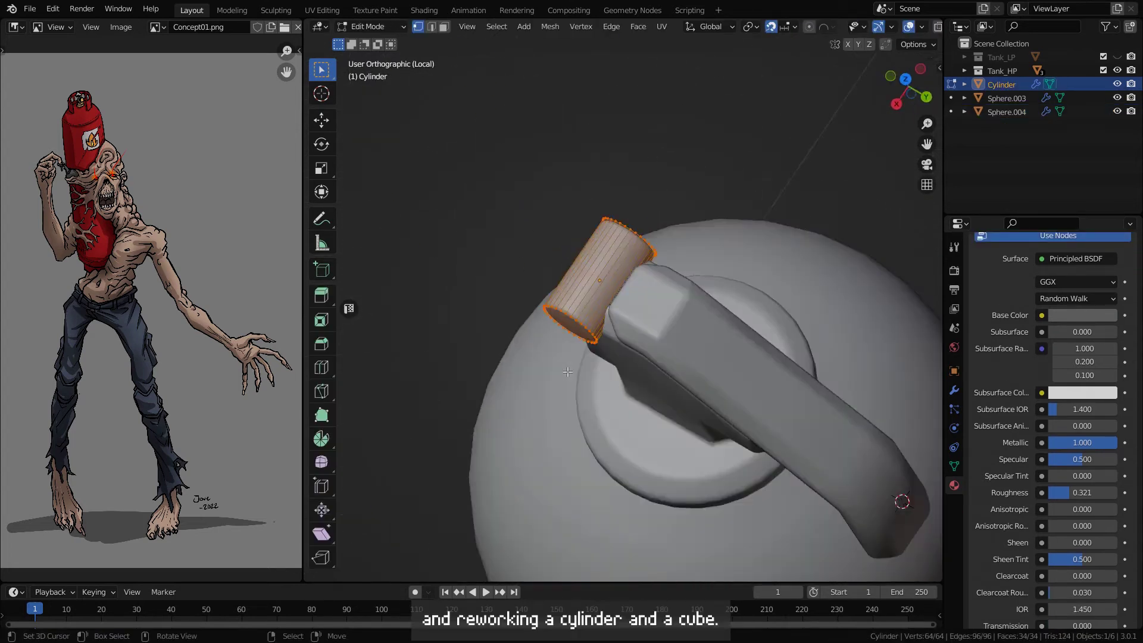
pyautogui.press('Tab')
pyautogui.press('KP_7')
pyautogui.hotkey('shift', 'z')
pyautogui.hotkey('shift', 'd')
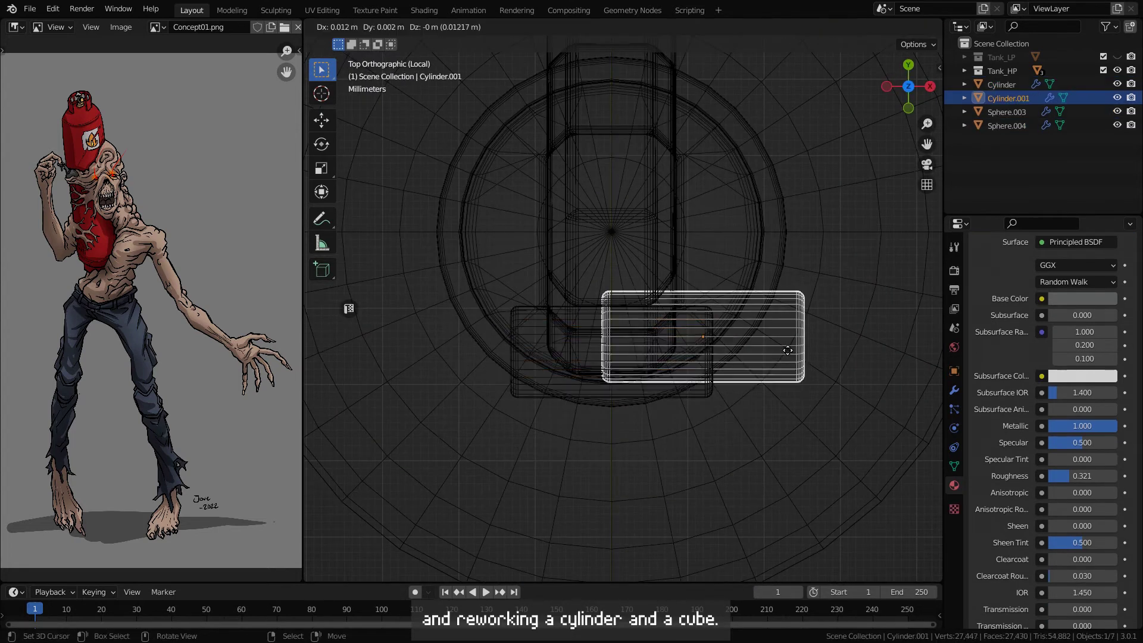
pyautogui.rightClick(788, 350)
# Add two centered loop cuts to the duplicated cylinder, spread them along X, and delete the middle section between them
pyautogui.press('Tab')
pyautogui.hotkey('ctrl', 'r')
pyautogui.scroll(1, 566, 311)
pyautogui.click(566, 311)
pyautogui.rightClick(566, 311)
pyautogui.press('s')
pyautogui.press('x')
pyautogui.click(621, 353)
pyautogui.moveTo(621, 354); pyautogui.dragTo(620, 327, button='middle')
pyautogui.press('x')
pyautogui.click(712, 319)
# Delete the upper vertices of the duplicated end pieces in right view, keeping only their lower arcs
pyautogui.press('KP_3')
pyautogui.press('a')
pyautogui.scroll(2, 560, 202)
pyautogui.keyDown('shift'); pyautogui.moveTo(560, 203); pyautogui.dragTo(577, 210, button='middle'); pyautogui.keyUp('shift')
pyautogui.hotkey('alt', 'a')
pyautogui.moveTo(472, 177); pyautogui.dragTo(703, 271)
pyautogui.keyDown('shift'); pyautogui.moveTo(552, 274); pyautogui.dragTo(553, 275); pyautogui.keyUp('shift')
pyautogui.press('x')
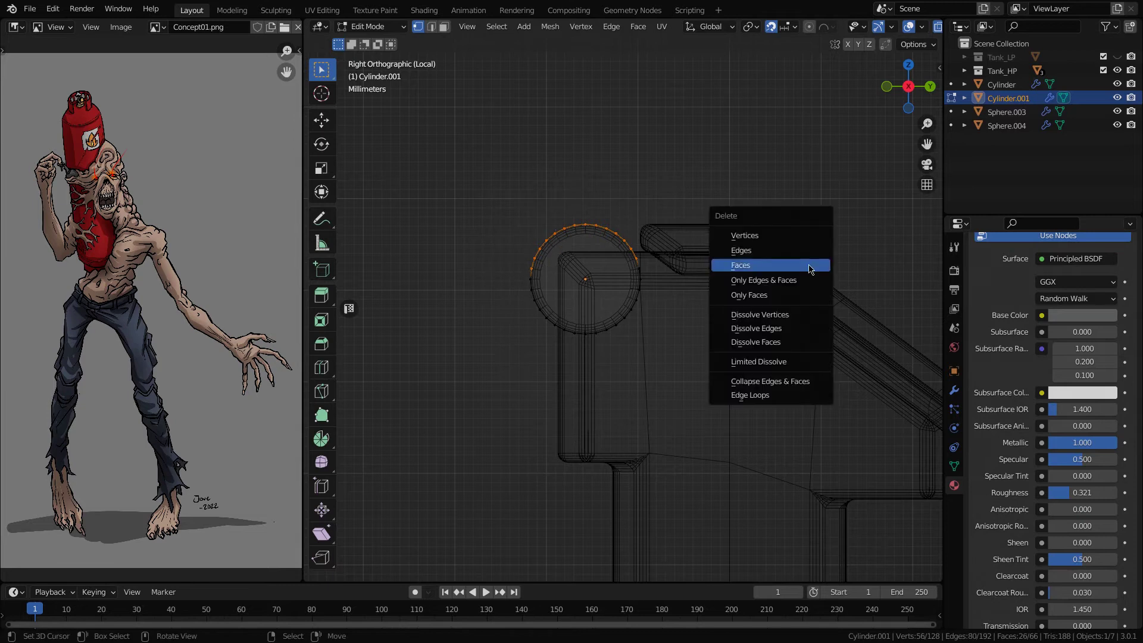
pyautogui.click(774, 236)
# Extrude the remaining lower arcs and offset them outward around the hinge pin
pyautogui.press('a')
pyautogui.press('e')
pyautogui.rightClick(624, 339)
pyautogui.press('s')
pyautogui.press('y')
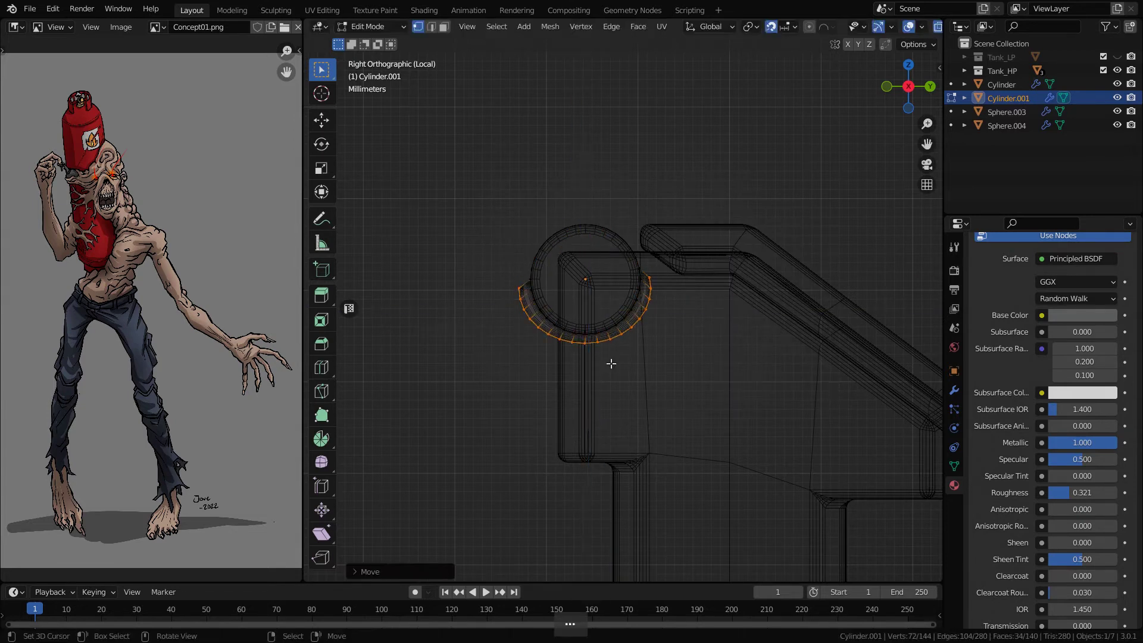
# Extrude the arcs again, scale them by 1.3 along Y, and reposition them to form the hinge brackets
pyautogui.scroll(2, 611, 363)
pyautogui.write('esy1.2')
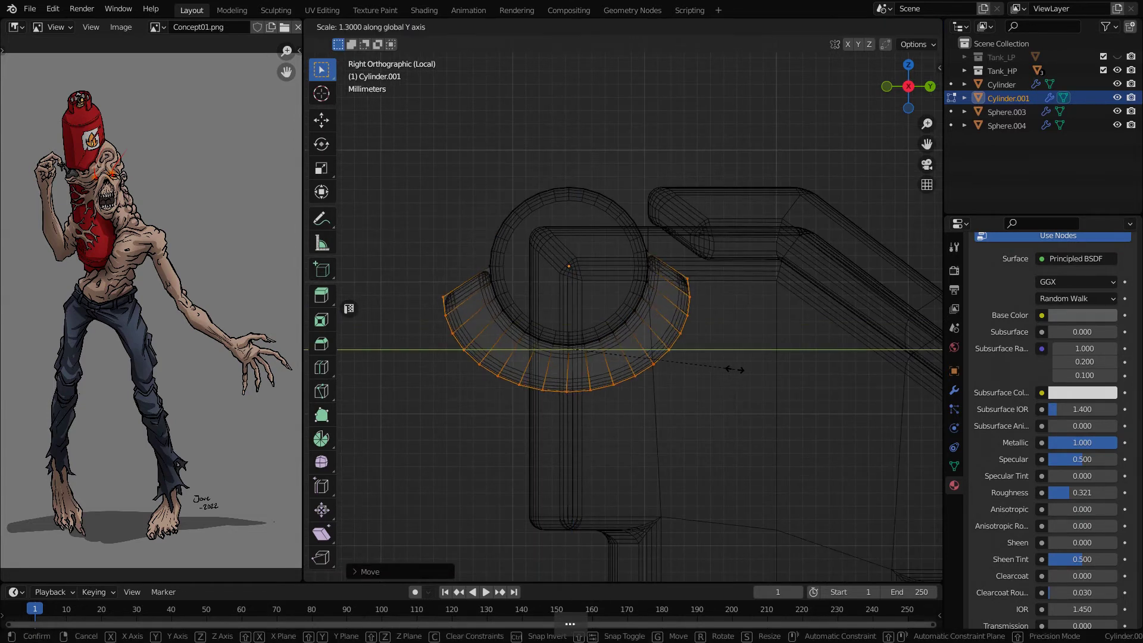
pyautogui.click(540, 270)
pyautogui.press('g')
pyautogui.click(549, 262)
pyautogui.hotkey('alt', 'a')
pyautogui.hotkey('shift', 'z')
pyautogui.scroll(-6, 664, 266)
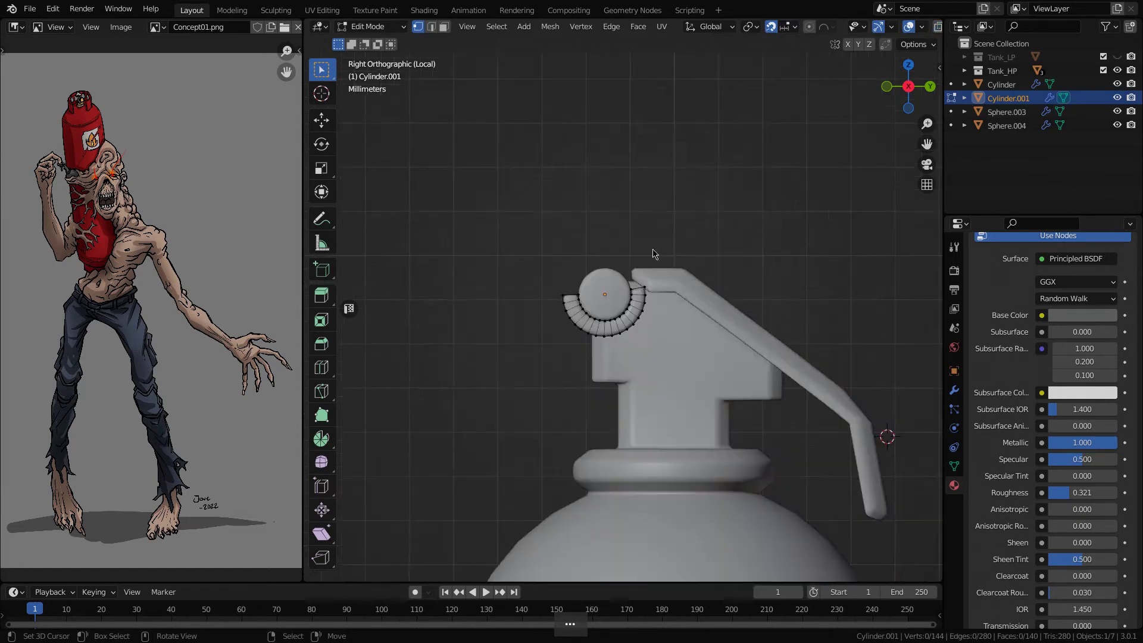
pyautogui.press('Tab')
# Link the lever's materials to the hinge brackets and show the grenade in material preview shading
pyautogui.moveTo(654, 255)
pyautogui.mouseDown(button='middle')
pyautogui.moveTo(595, 371)
pyautogui.moveTo(660, 283)
pyautogui.mouseUp(button='middle')
pyautogui.keyDown('shift'); pyautogui.rightClick(660, 283); pyautogui.keyUp('shift')
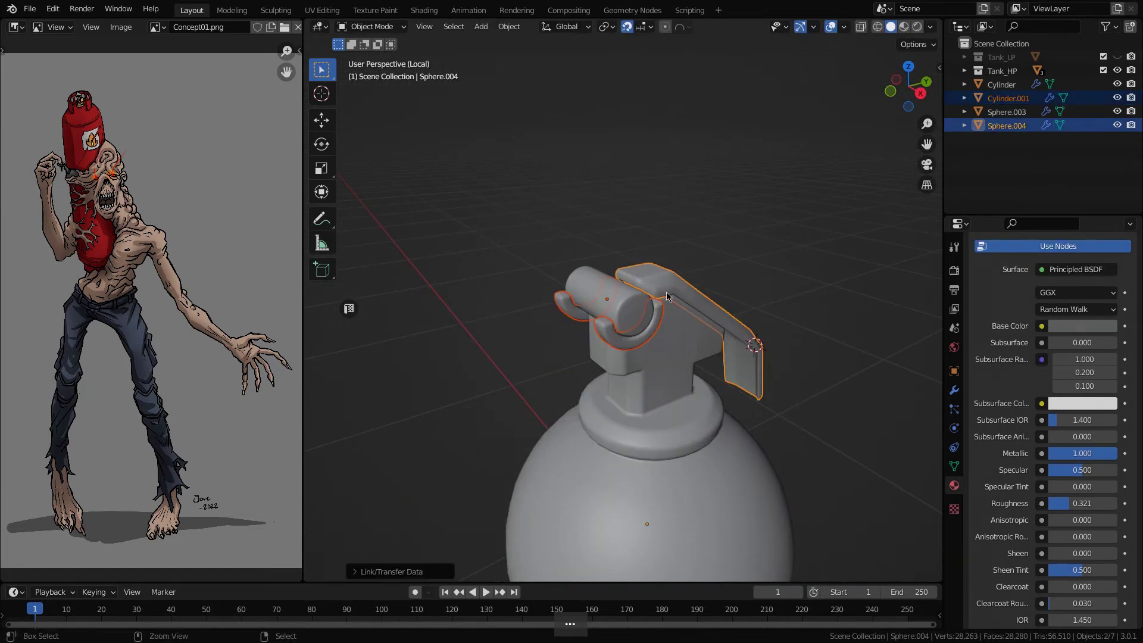
pyautogui.hotkey('ctrl', 'l')
pyautogui.click(667, 297)
pyautogui.click(903, 26)
pyautogui.moveTo(658, 301); pyautogui.dragTo(612, 311, button='middle')
pyautogui.rightClick(621, 340)
pyautogui.scroll(4, 1069, 312)
pyautogui.click(1130, 282)
pyautogui.hotkey('alt', 'a')
pyautogui.hotkey('ctrl', 'z')
pyautogui.hotkey('ctrl', 'z')
pyautogui.hotkey('ctrl', 'z')
pyautogui.hotkey('ctrl', 'shift', 'z')
pyautogui.hotkey('ctrl', 'shift', 'z')
pyautogui.hotkey('ctrl', 'z')
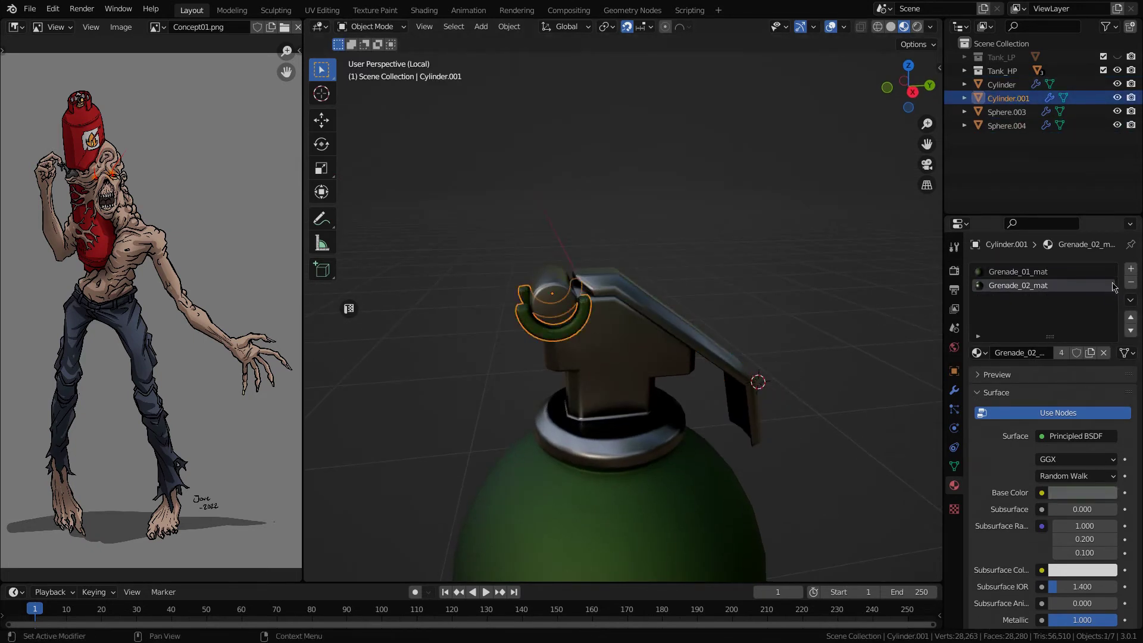
pyautogui.hotkey('ctrl', 'z')
pyautogui.hotkey('ctrl', 'z')
# Remove the Grenade_02_mat slot so the lever and hinge brackets use only Grenade_01_mat
pyautogui.click(1131, 282)
pyautogui.hotkey('alt', 'a')
pyautogui.moveTo(655, 322); pyautogui.dragTo(626, 417, button='middle')
pyautogui.rightClick(625, 417)
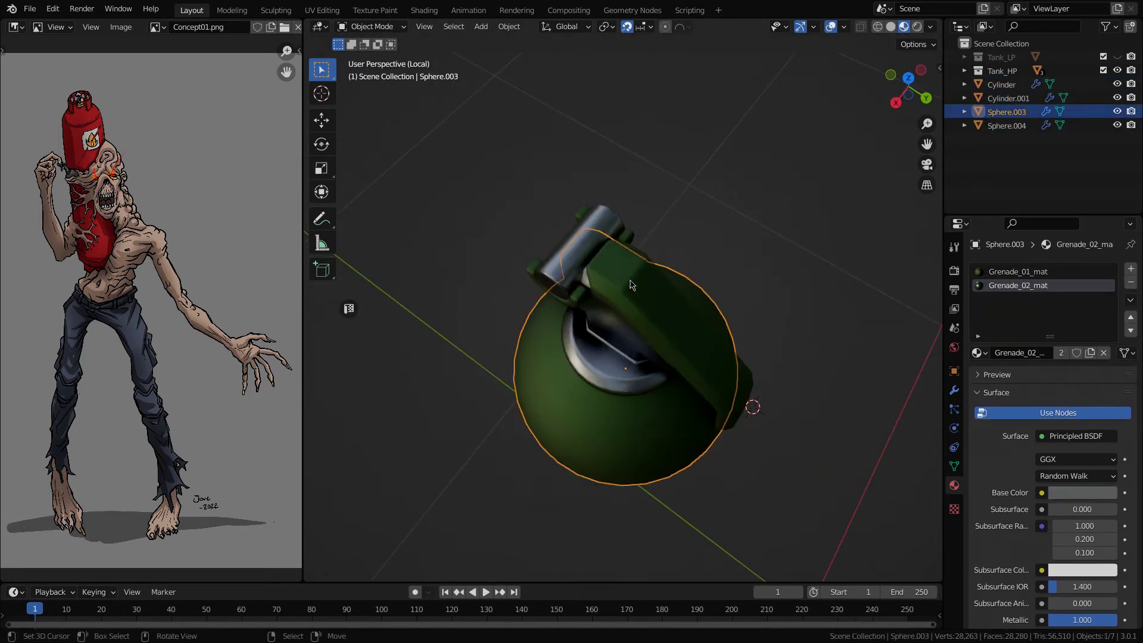
# Select the lever's negative-X side near the hinge in top view and extrude a small side tab above the bracket
pyautogui.rightClick(658, 321)
pyautogui.press('Tab')
pyautogui.press('KP_7')
pyautogui.keyDown('shift'); pyautogui.moveTo(661, 286); pyautogui.dragTo(651, 312, button='middle'); pyautogui.keyUp('shift')
pyautogui.scroll(2, 650, 312)
pyautogui.scroll(-1, 650, 311)
pyautogui.press('z')
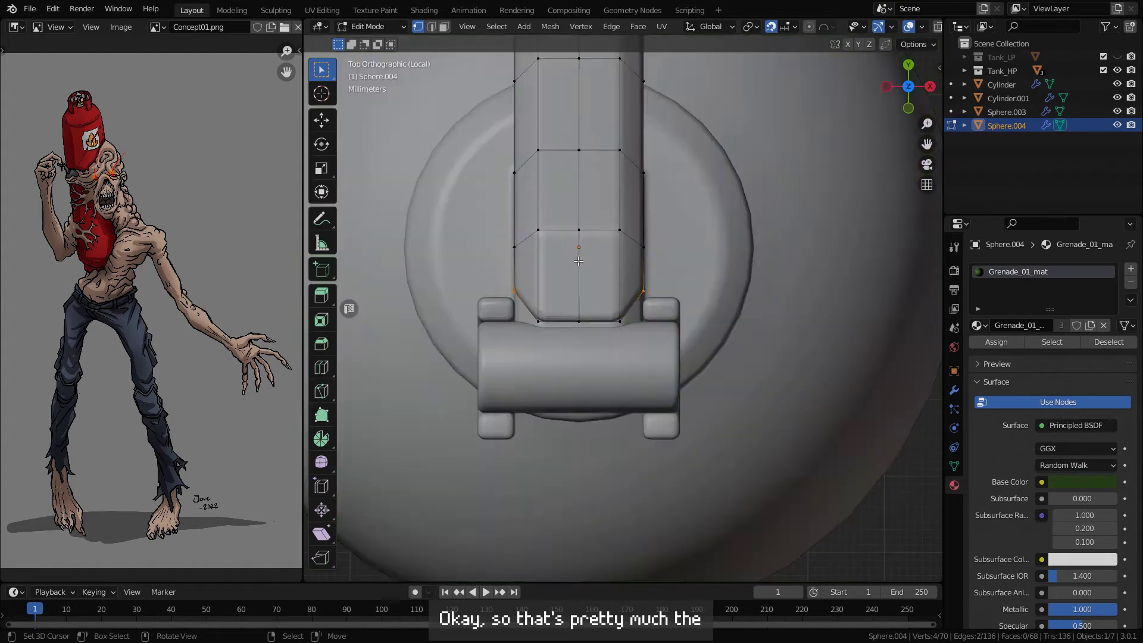
pyautogui.hotkey('shift', 'z')
pyautogui.hotkey('alt', 'a')
pyautogui.moveTo(488, 235); pyautogui.dragTo(518, 307)
pyautogui.scroll(-5, 637, 241)
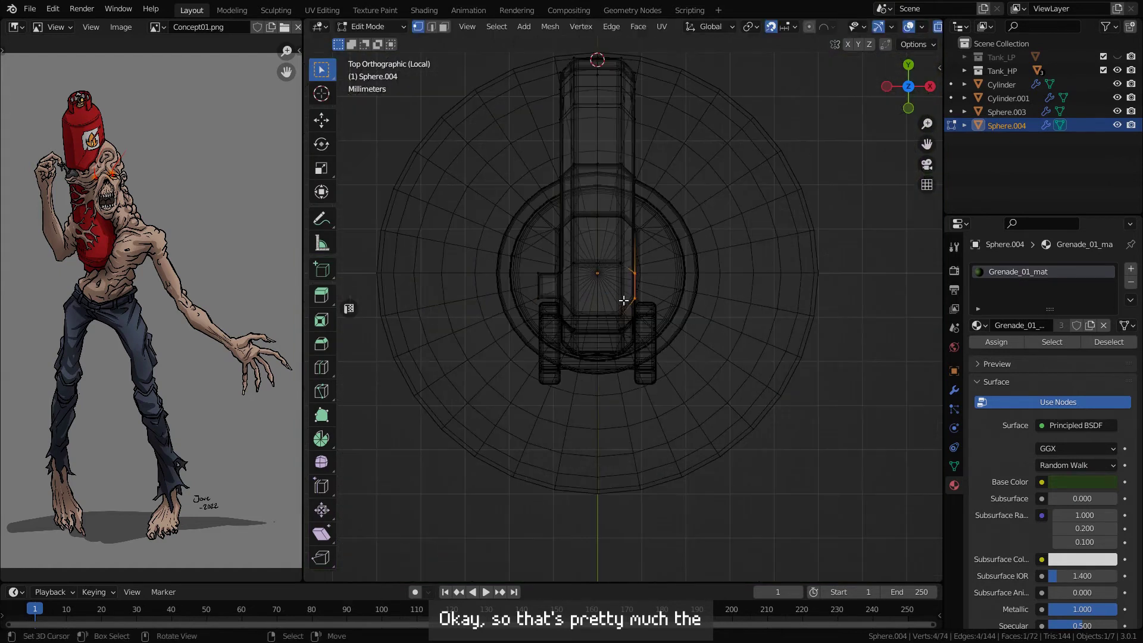
# Delete the positive-X half of the lever and of the hinge brackets
pyautogui.moveTo(533, 136); pyautogui.dragTo(763, 477)
pyautogui.scroll(3, 739, 416)
pyautogui.press('x')
pyautogui.click(689, 322)
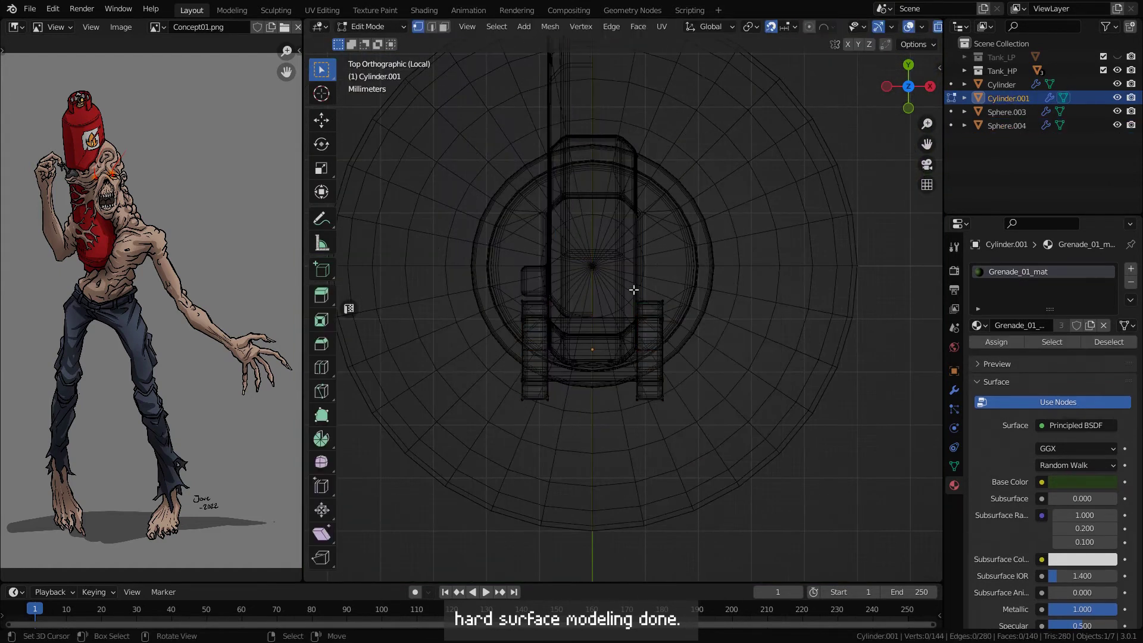
pyautogui.press('x')
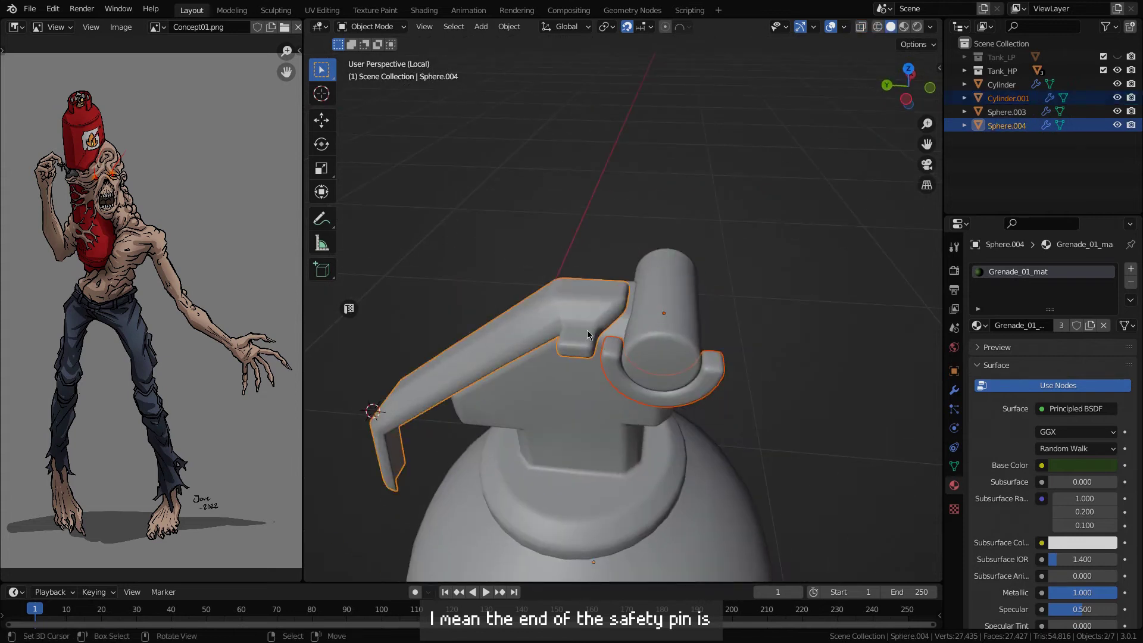
# Join the hinge bracket to the lever and add an X-axis Mirror modifier placed above the Bevel
pyautogui.hotkey('ctrl', 'j')
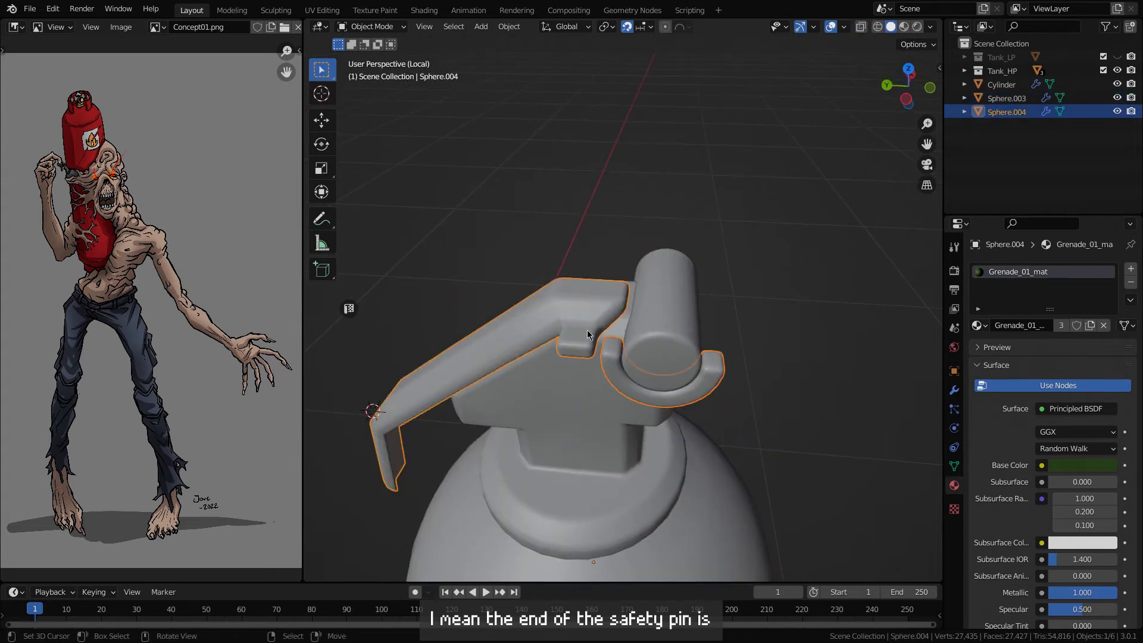
pyautogui.click(954, 390)
pyautogui.click(1054, 269)
pyautogui.click(882, 388)
pyautogui.moveTo(1128, 470); pyautogui.dragTo(1125, 290)
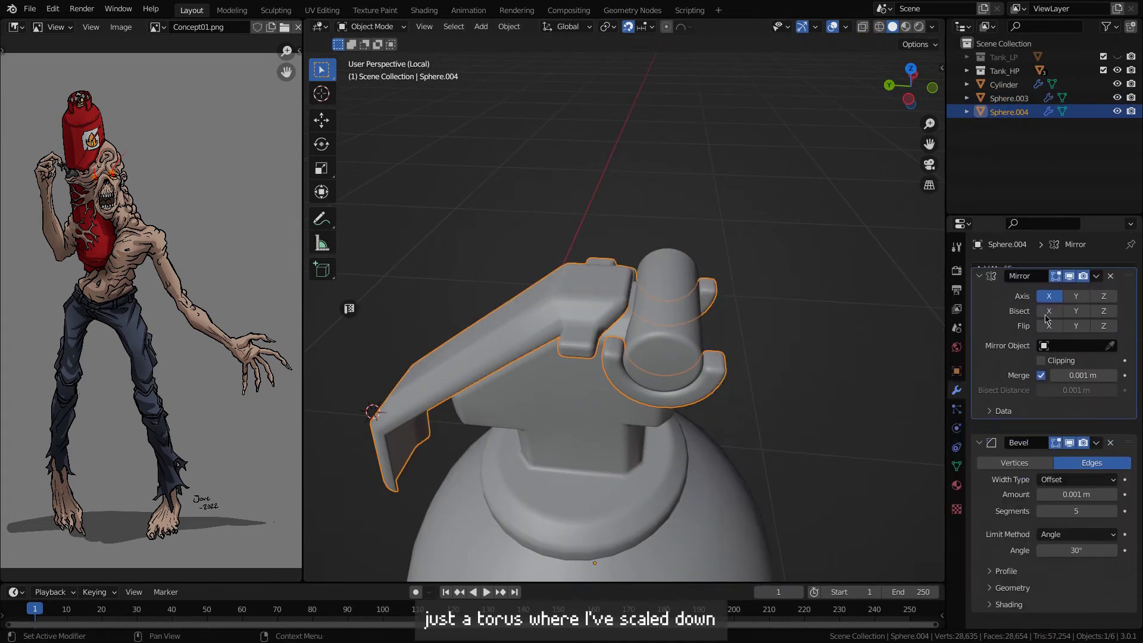
# Select the facing end faces of the lever's side tab and the hinge bracket
pyautogui.press('Tab')
pyautogui.scroll(4, 655, 322)
pyautogui.moveTo(595, 321); pyautogui.dragTo(577, 268, button='middle')
pyautogui.keyDown('shift'); pyautogui.moveTo(494, 256); pyautogui.dragTo(611, 330, button='middle'); pyautogui.keyUp('shift')
pyautogui.press('3')
pyautogui.rightClick(580, 238)
pyautogui.keyDown('shift'); pyautogui.rightClick(597, 258); pyautogui.keyUp('shift')
pyautogui.press('Tab')
pyautogui.rightClick(773, 264)
pyautogui.rightClick(773, 265)
pyautogui.press('Tab')
# Fill faces between the edges of the side tab and the hinge bracket to connect them
pyautogui.click(432, 27)
pyautogui.rightClick(708, 274)
pyautogui.keyDown('shift'); pyautogui.rightClick(719, 280); pyautogui.keyUp('shift')
pyautogui.press('f')
pyautogui.rightClick(708, 242)
pyautogui.press('f')
pyautogui.press('Tab')
pyautogui.scroll(-8, 589, 334)
pyautogui.hotkey('alt', 'a')
pyautogui.press('z')
pyautogui.scroll(5, 625, 438)
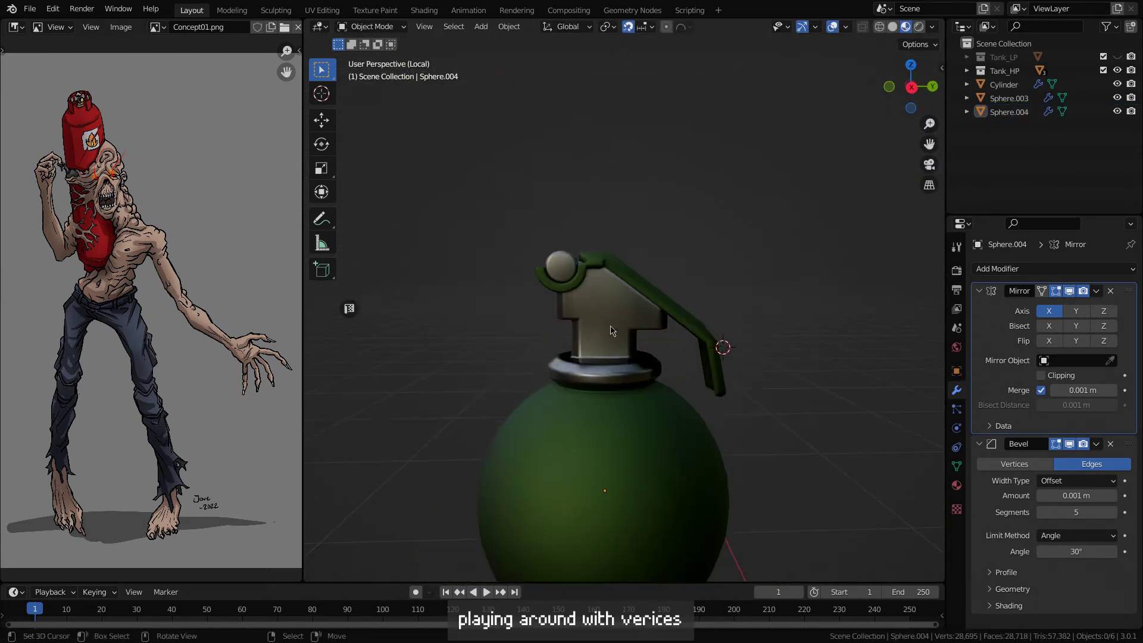
# Adjust the lever's vertices near the hinge in top view so its sides flare out toward the bracket arms
pyautogui.press('KP_7')
pyautogui.press('Tab')
pyautogui.press('z')
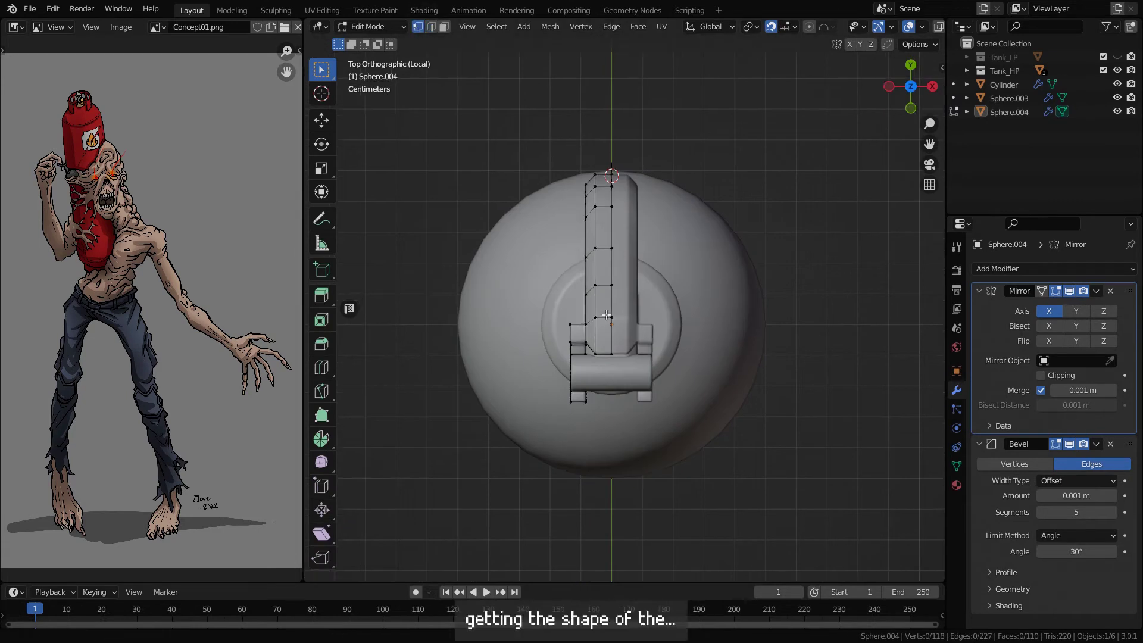
pyautogui.hotkey('shift', 'z')
pyautogui.press('Tab')
pyautogui.hotkey('alt', 'a')
pyautogui.click(905, 26)
pyautogui.moveTo(524, 256); pyautogui.dragTo(660, 393, button='middle')
pyautogui.scroll(-2, 646, 266)
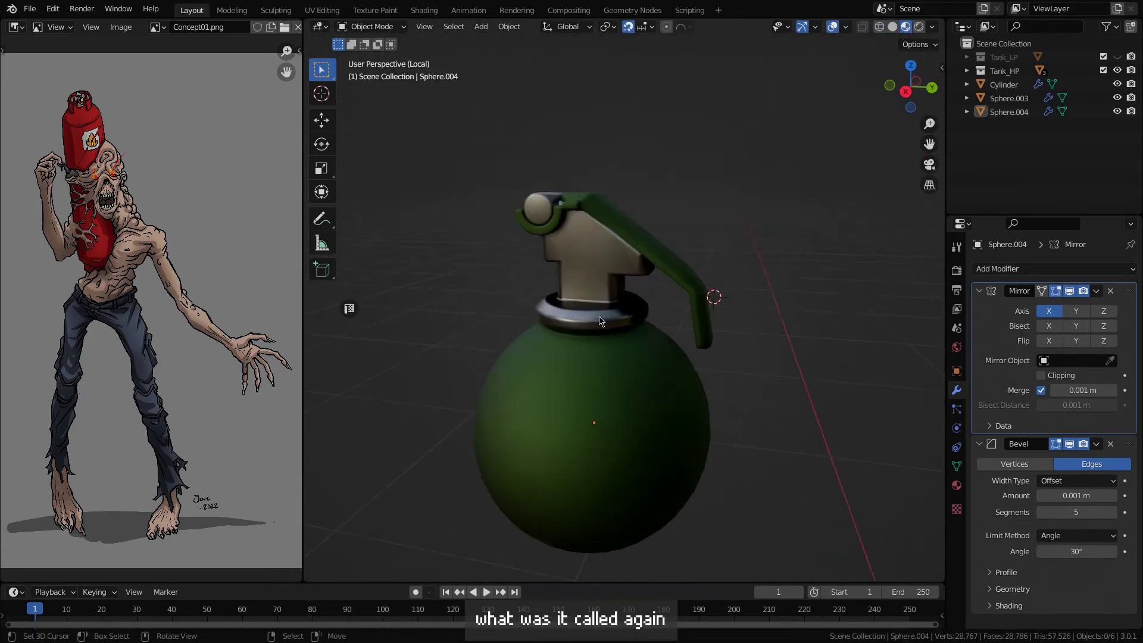
# Delete the two narrow side faces of the lever beside its hinge tab
pyautogui.press('KP_3')
pyautogui.hotkey('shift', 'z')
pyautogui.click(558, 212)
pyautogui.scroll(5, 595, 234)
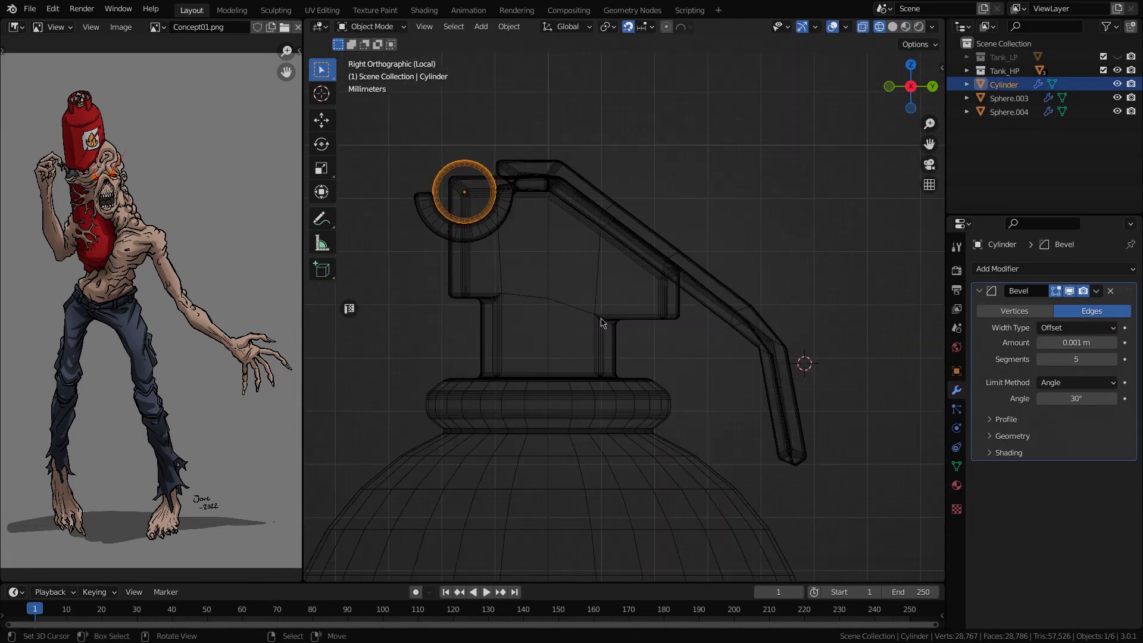
pyautogui.click(637, 229)
pyautogui.press('Tab')
pyautogui.hotkey('shift', 'z')
pyautogui.moveTo(638, 230); pyautogui.dragTo(287, 97, button='middle')
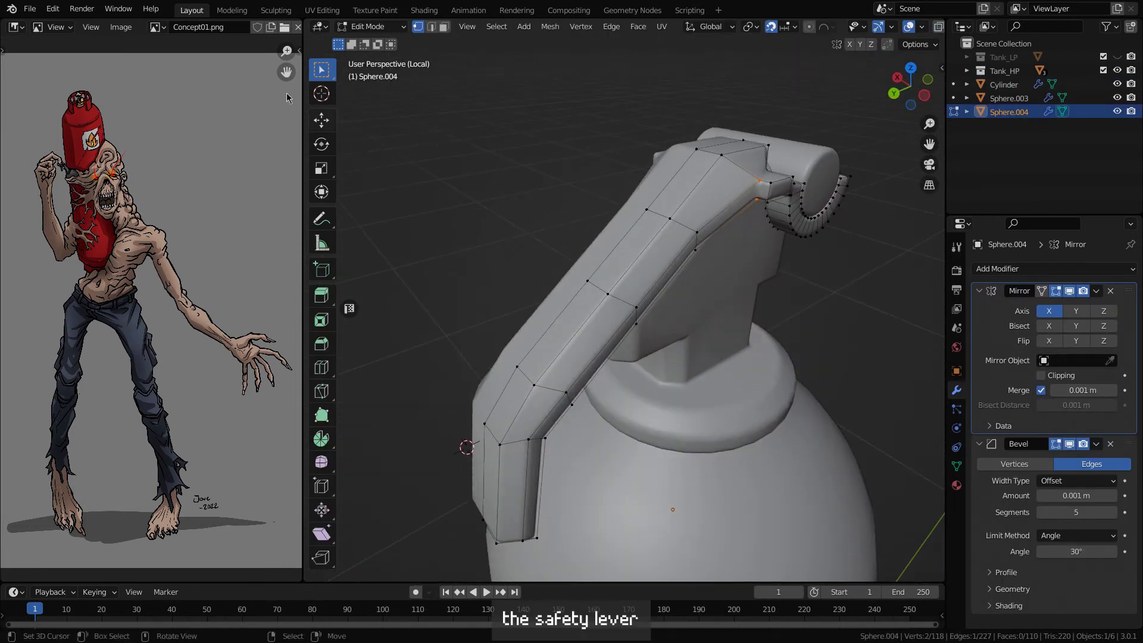
pyautogui.rightClick(666, 280)
pyautogui.moveTo(613, 341); pyautogui.dragTo(747, 196, button='middle')
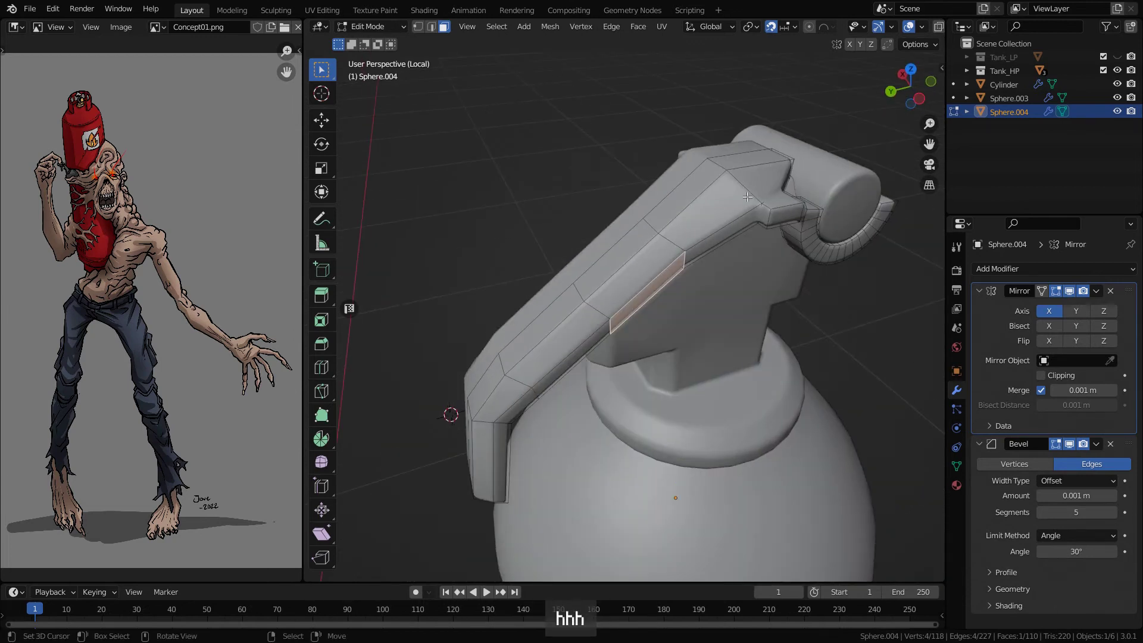
pyautogui.rightClick(738, 227)
pyautogui.keyDown('shift'); pyautogui.rightClick(764, 217); pyautogui.keyUp('shift')
pyautogui.press('x')
pyautogui.click(791, 238)
# Select the lever's side vertices midway along the slope in top view and reposition them
pyautogui.rightClick(649, 293)
pyautogui.keyDown('shift'); pyautogui.rightClick(577, 357); pyautogui.keyUp('shift')
pyautogui.press('KP_7')
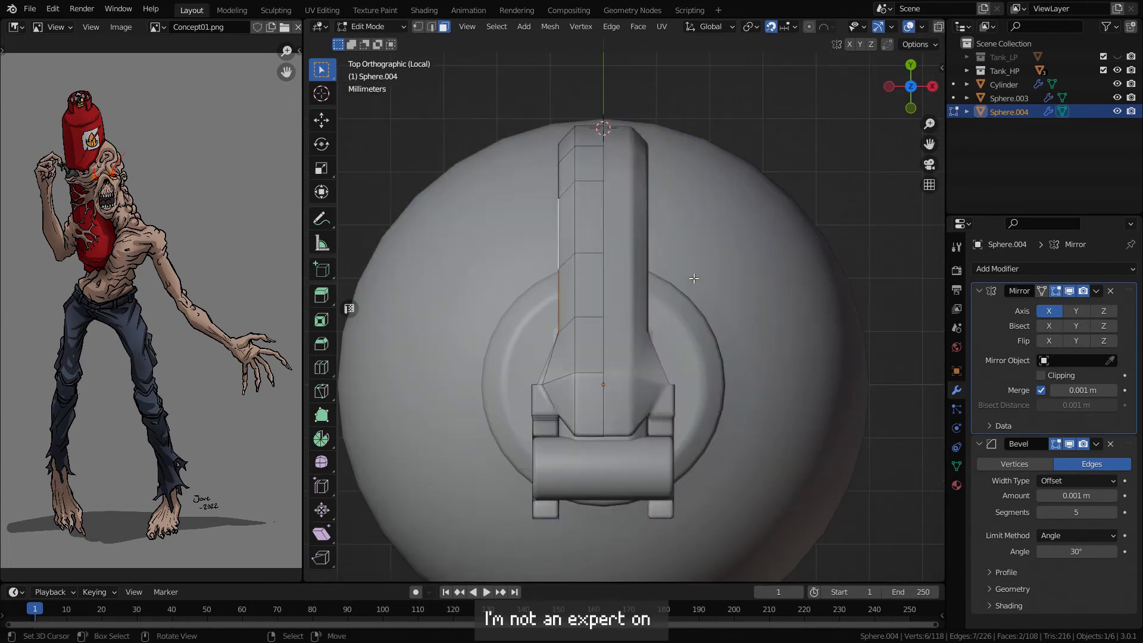
pyautogui.click(418, 27)
pyautogui.hotkey('shift', 'z')
pyautogui.moveTo(536, 250); pyautogui.dragTo(587, 286)
pyautogui.press('g')
pyautogui.click(602, 309)
pyautogui.hotkey('shift', 'z')
pyautogui.moveTo(556, 370); pyautogui.dragTo(703, 300, button='middle')
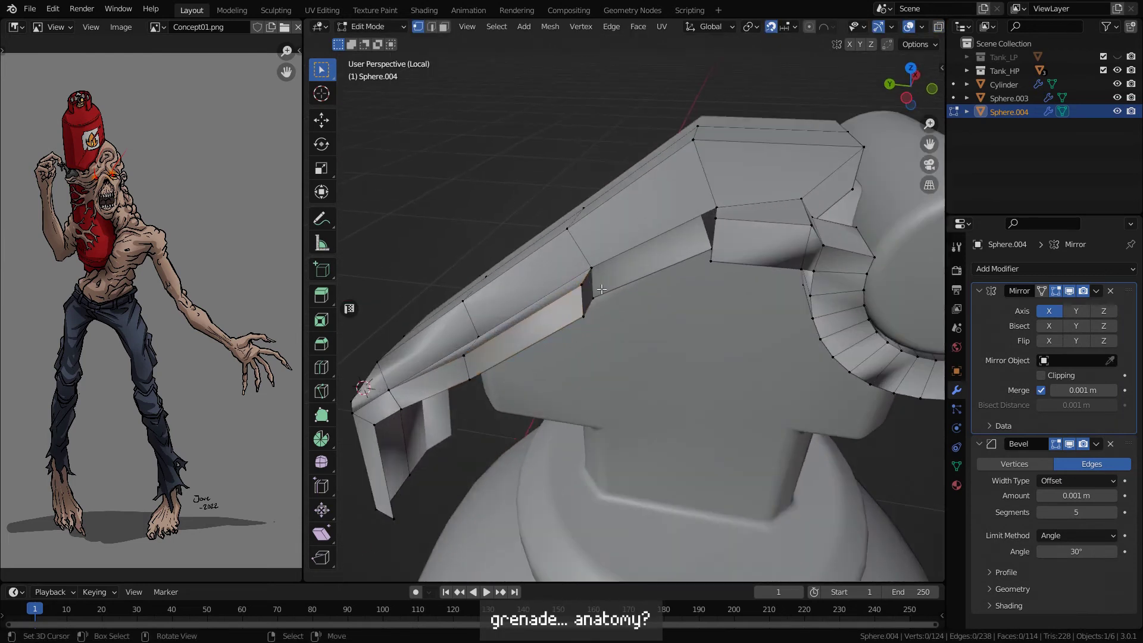
# Fill the missing faces in the lever's side flange between its midway section and the section beside the hinge
pyautogui.hotkey('shift', 'z')
pyautogui.hotkey('shift', 'z')
pyautogui.moveTo(746, 427)
pyautogui.mouseDown(button='middle')
pyautogui.moveTo(646, 327)
pyautogui.moveTo(524, 322)
pyautogui.moveTo(643, 352)
pyautogui.mouseUp(button='middle')
pyautogui.press('3')
pyautogui.rightClick(595, 374)
pyautogui.keyDown('shift'); pyautogui.rightClick(811, 284); pyautogui.keyUp('shift')
pyautogui.rightClick(799, 291)
pyautogui.press('2')
pyautogui.rightClick(659, 340)
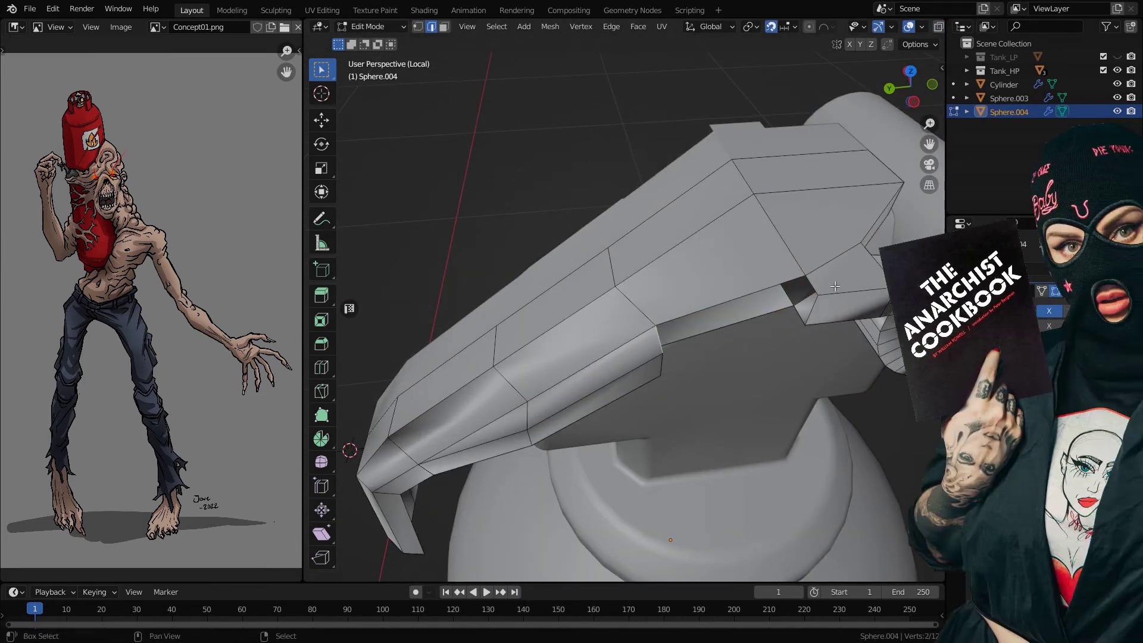
pyautogui.keyDown('shift'); pyautogui.rightClick(816, 298); pyautogui.keyUp('shift')
pyautogui.press('f')
pyautogui.rightClick(812, 310)
pyautogui.moveTo(774, 315); pyautogui.dragTo(594, 285, button='middle')
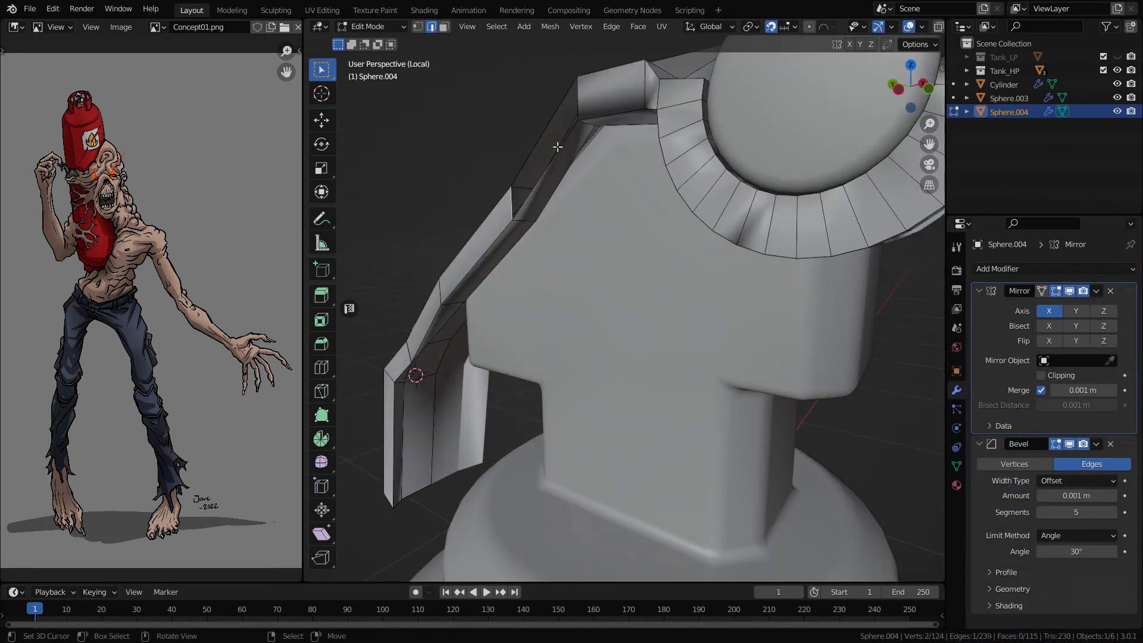
pyautogui.press('f')
# Select all of the lever's geometry and merge its overlapping vertices
pyautogui.moveTo(557, 147); pyautogui.dragTo(705, 262, button='middle')
pyautogui.press('a')
pyautogui.press('1')
pyautogui.press('q')
pyautogui.moveTo(566, 248)
pyautogui.click(698, 298)
pyautogui.press('Tab')
pyautogui.press('Tab')
# Examine the lever's profile from the side and the shaded grenade's overall shape from several angles
pyautogui.press('3')
pyautogui.rightClick(506, 209)
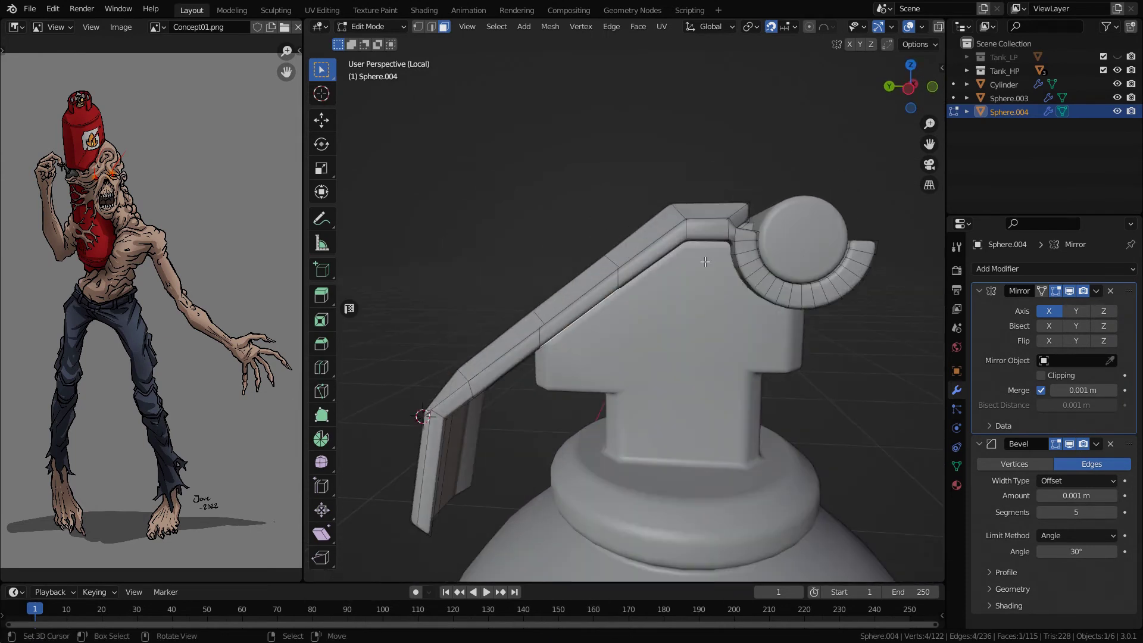
pyautogui.press('KP_3')
pyautogui.press('ctrl+KP_3')
pyautogui.scroll(2, 655, 331)
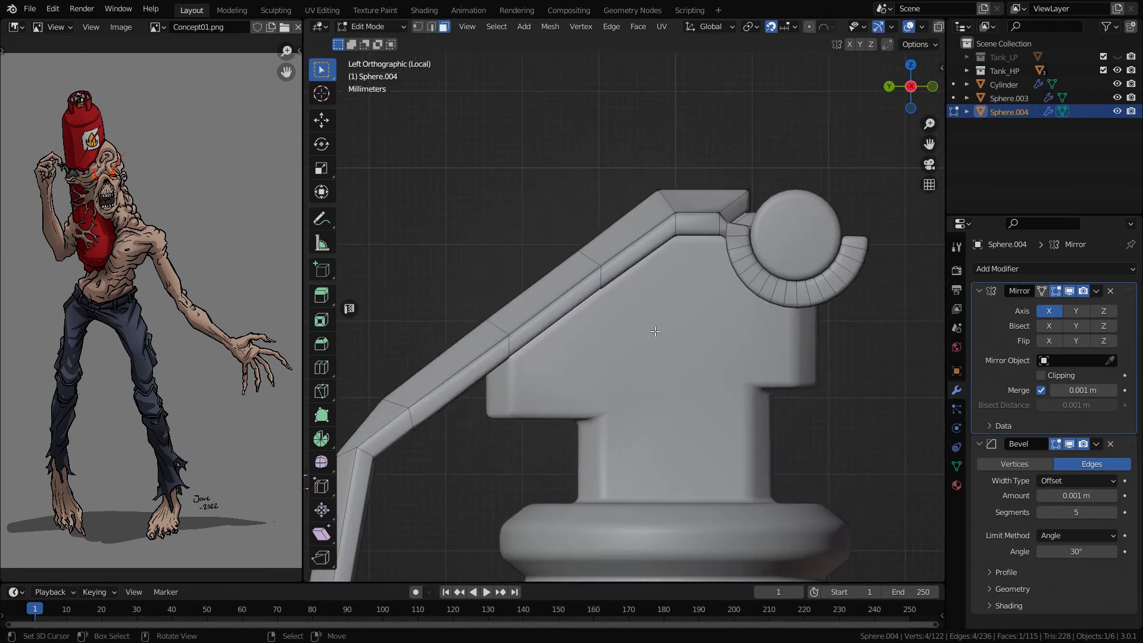
pyautogui.moveTo(618, 310); pyautogui.dragTo(634, 316, button='middle')
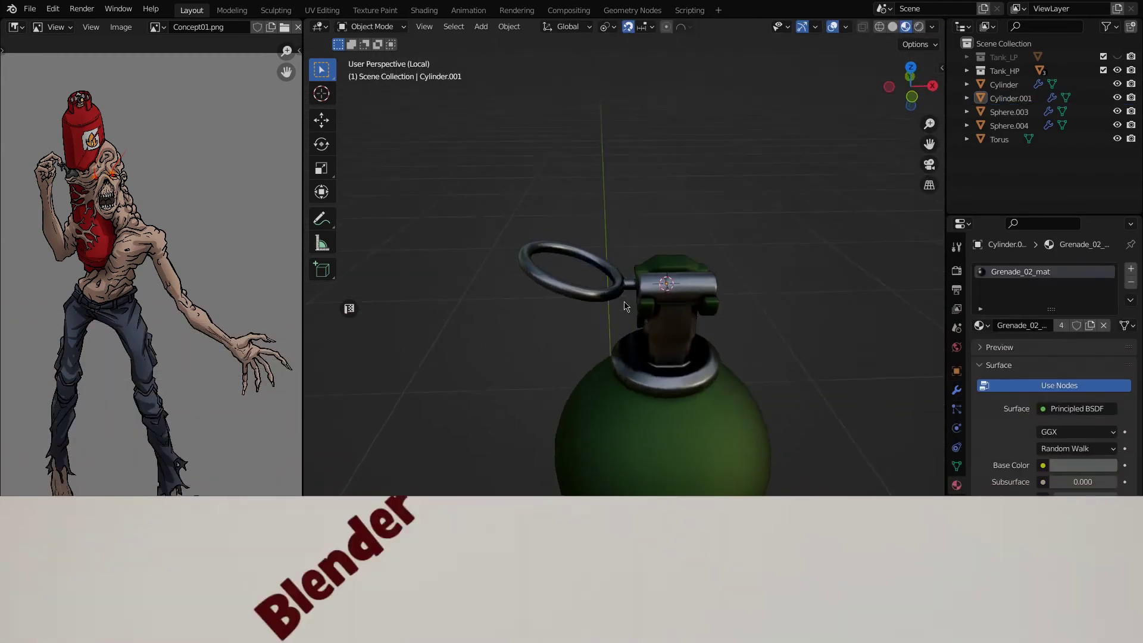
pyautogui.moveTo(584, 277); pyautogui.dragTo(568, 316, button='middle')
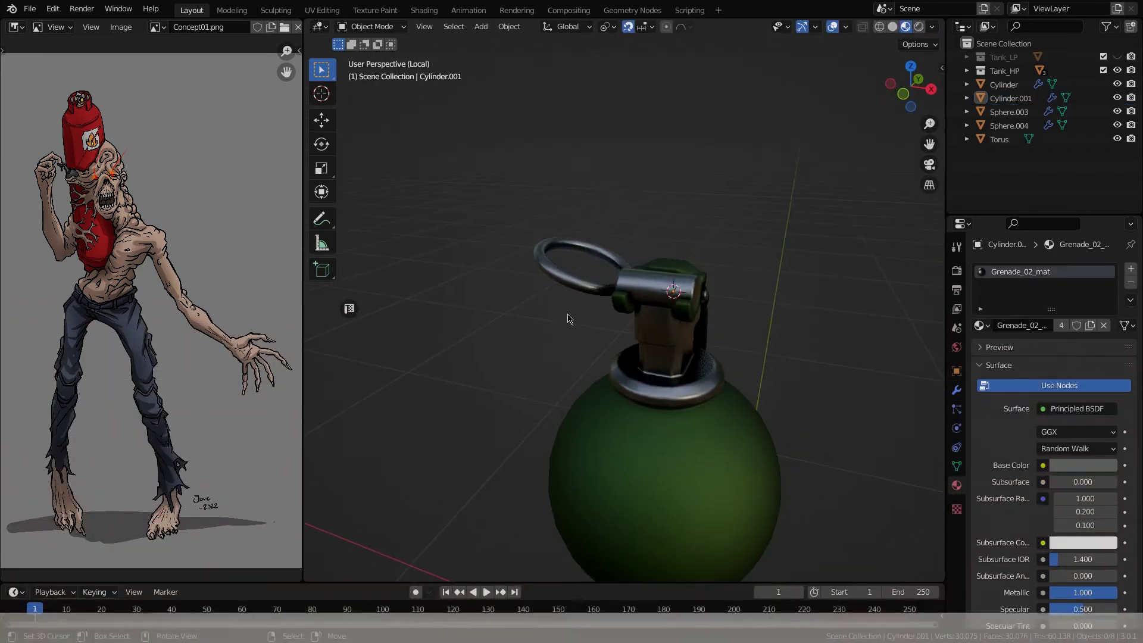
pyautogui.scroll(-3, 655, 333)
pyautogui.moveTo(678, 343); pyautogui.dragTo(617, 346, button='middle')
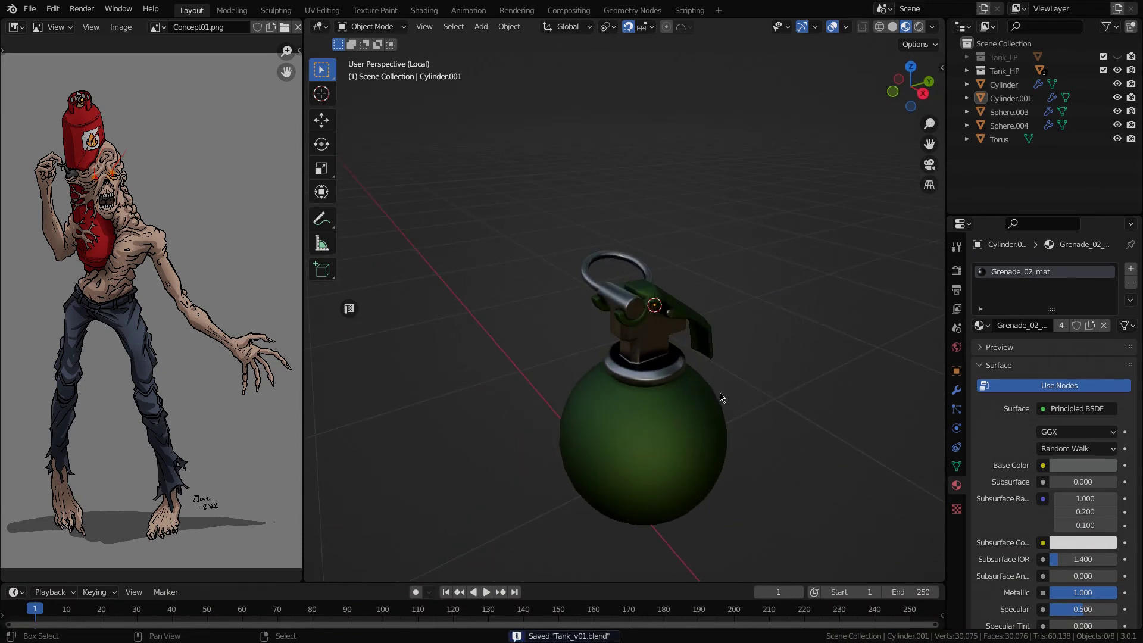
pyautogui.moveTo(721, 398); pyautogui.dragTo(636, 338, button='middle')
# Enter Edit Mode on the grenade body and select the band of faces around its equator
pyautogui.click(600, 365)
pyautogui.press('Tab')
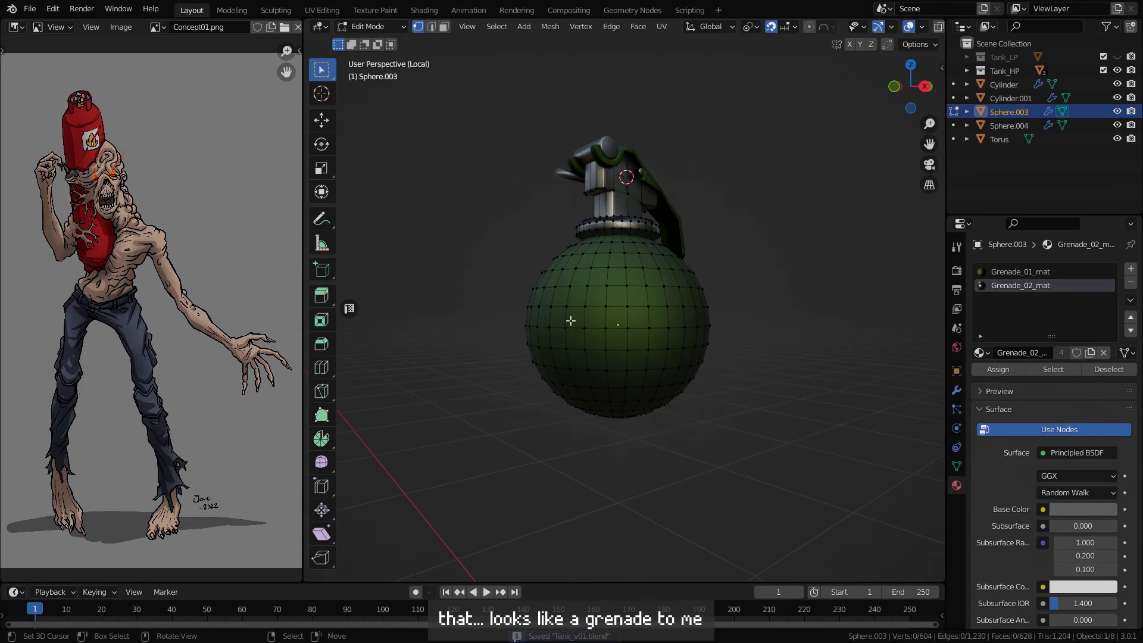
pyautogui.press('a')
pyautogui.hotkey('alt', 'a')
pyautogui.press('KP_3')
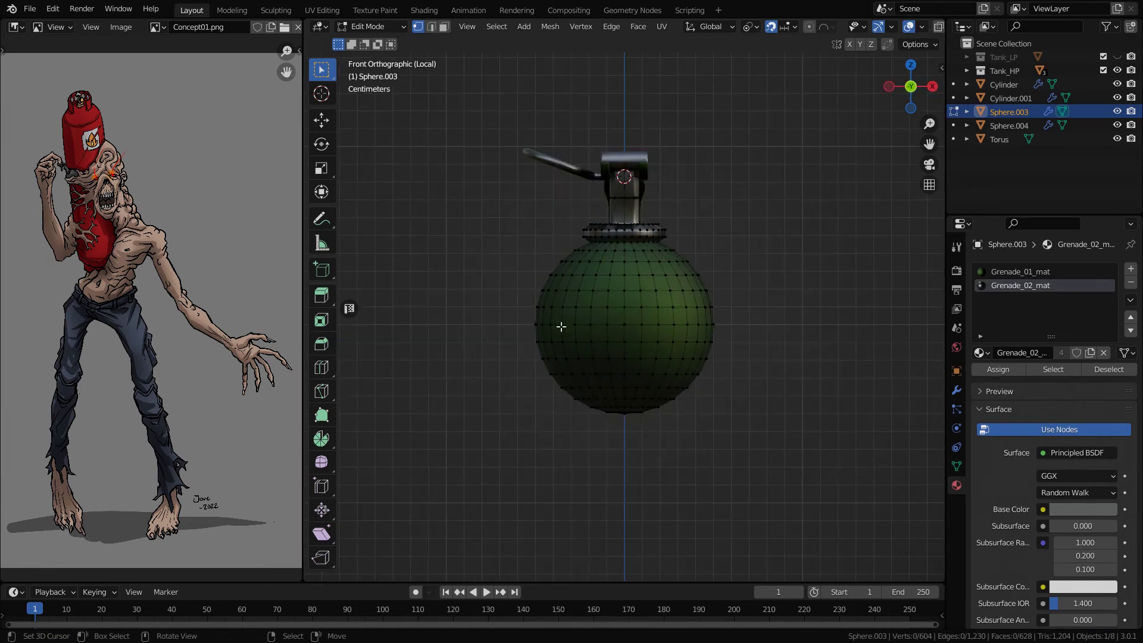
pyautogui.scroll(1, 546, 311)
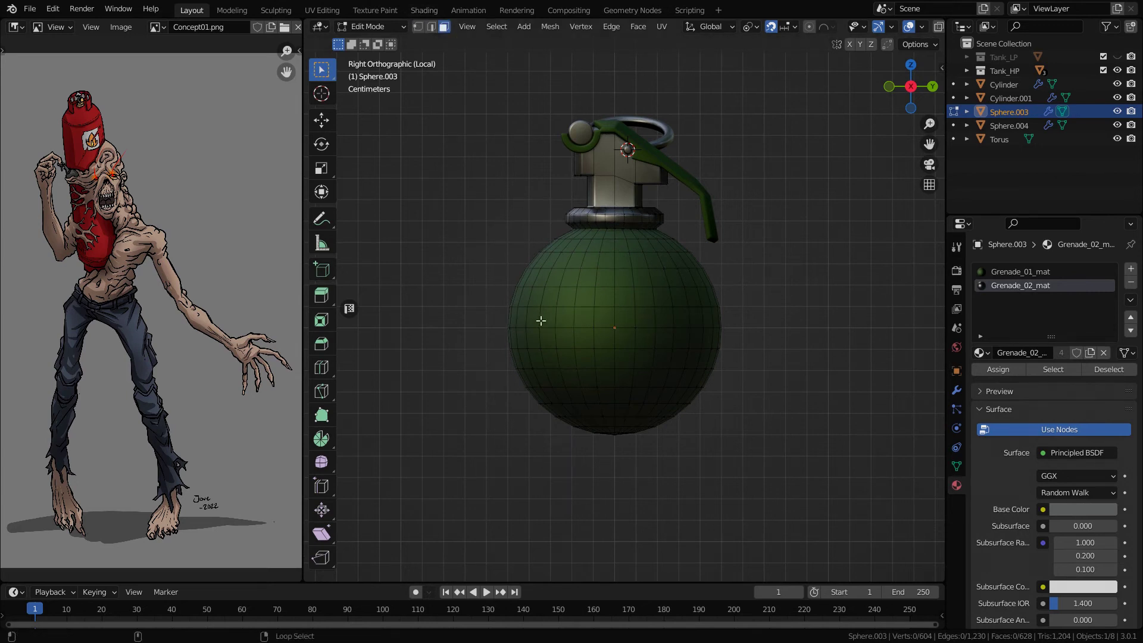
pyautogui.keyDown('alt'); pyautogui.click(541, 321); pyautogui.keyUp('alt')
# Try to extrude the equator band, scale it outward and narrow it to 0.8 along Z
pyautogui.press('e')
pyautogui.rightClick(766, 344)
pyautogui.press('s')
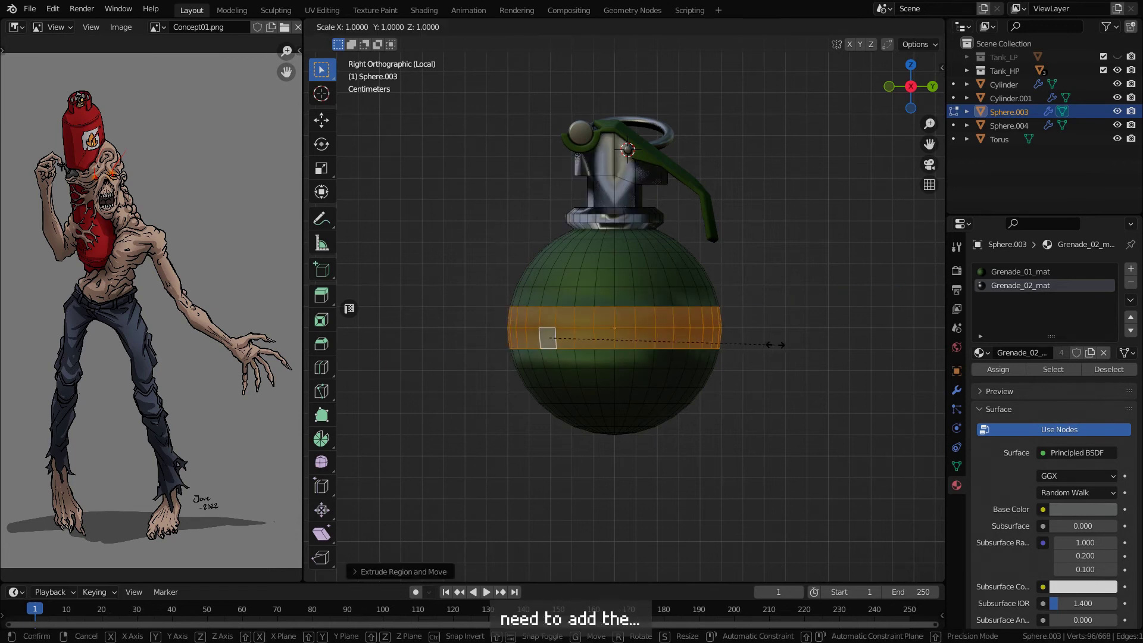
pyautogui.click(786, 344)
pyautogui.press('s')
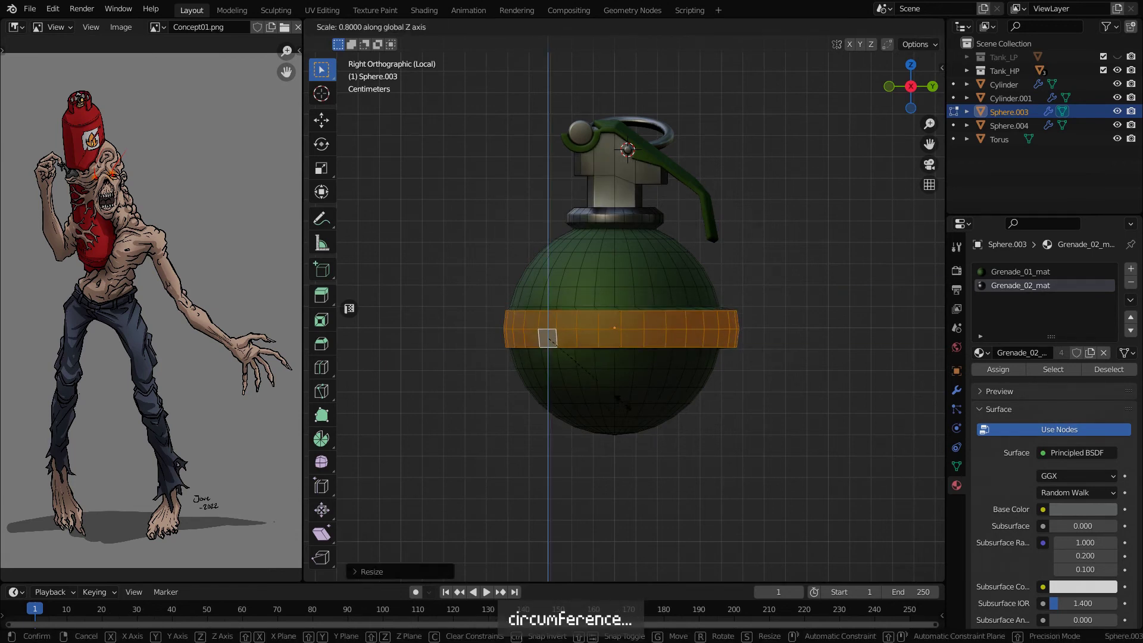
pyautogui.rightClick(625, 410)
pyautogui.hotkey('ctrl', 'z')
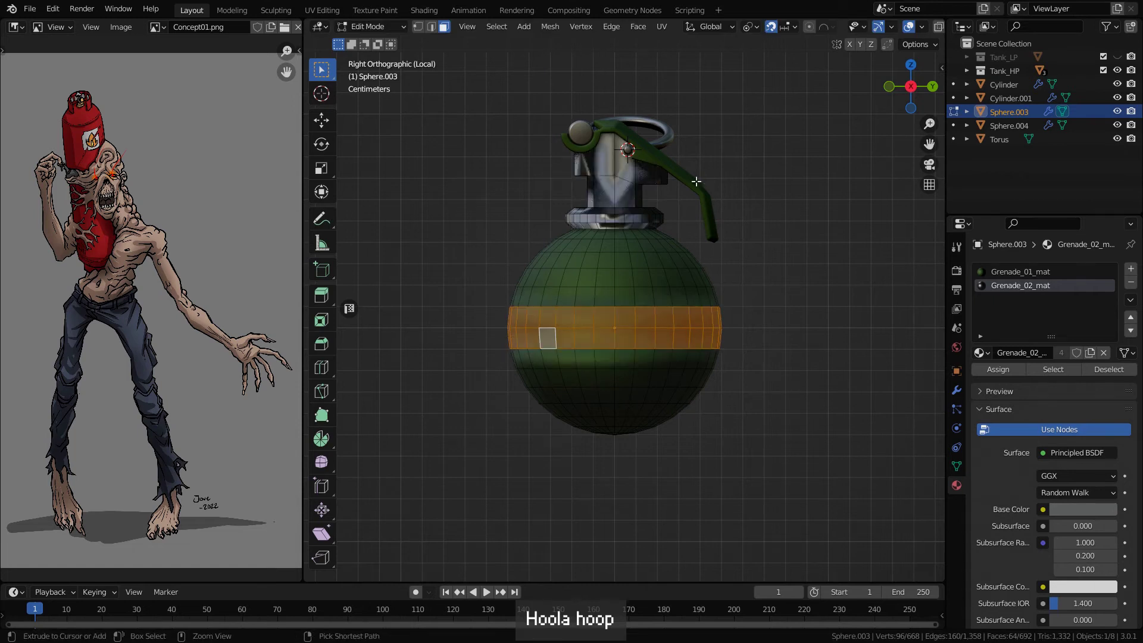
# Set the transform pivot point to Median Point for scaling the equator band
pyautogui.click(751, 27)
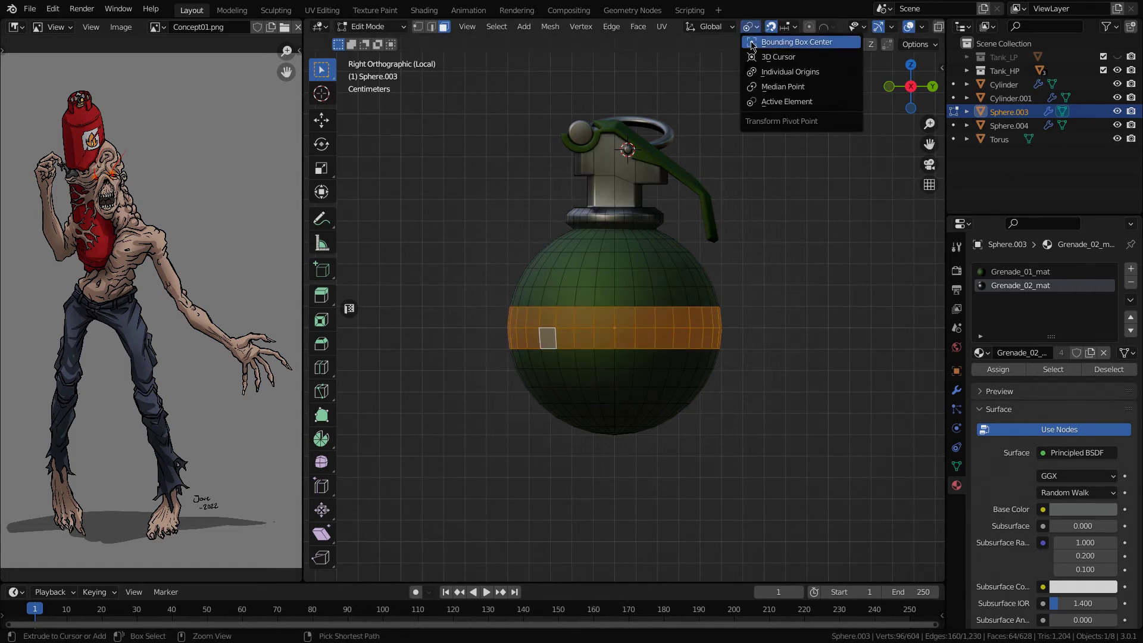
pyautogui.click(774, 87)
pyautogui.scroll(2, 776, 403)
pyautogui.press('s')
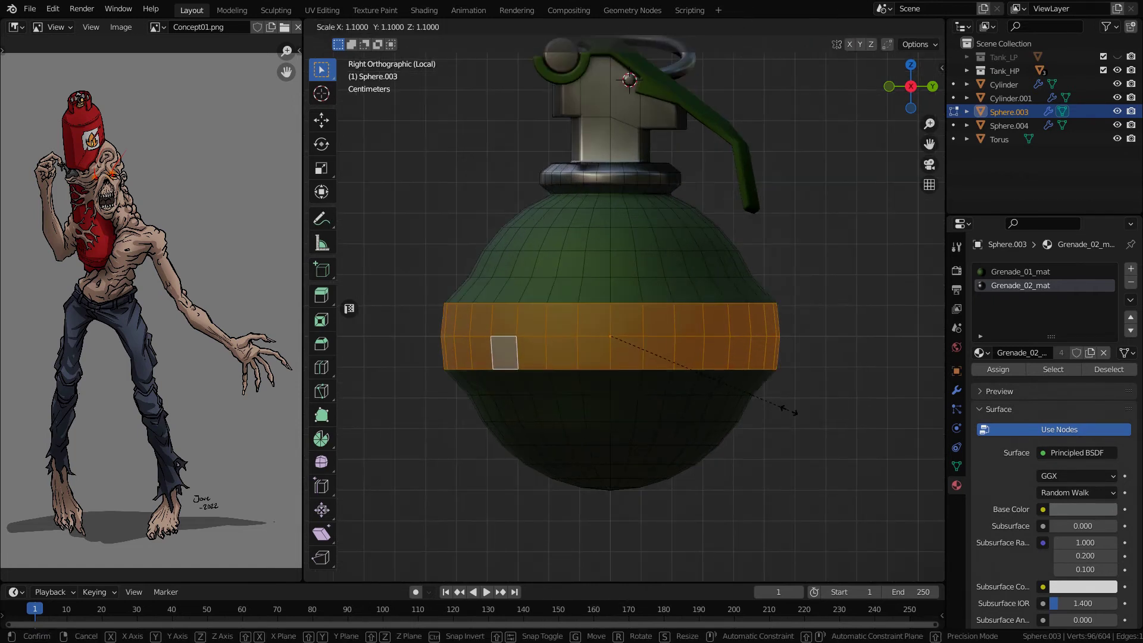
pyautogui.rightClick(789, 396)
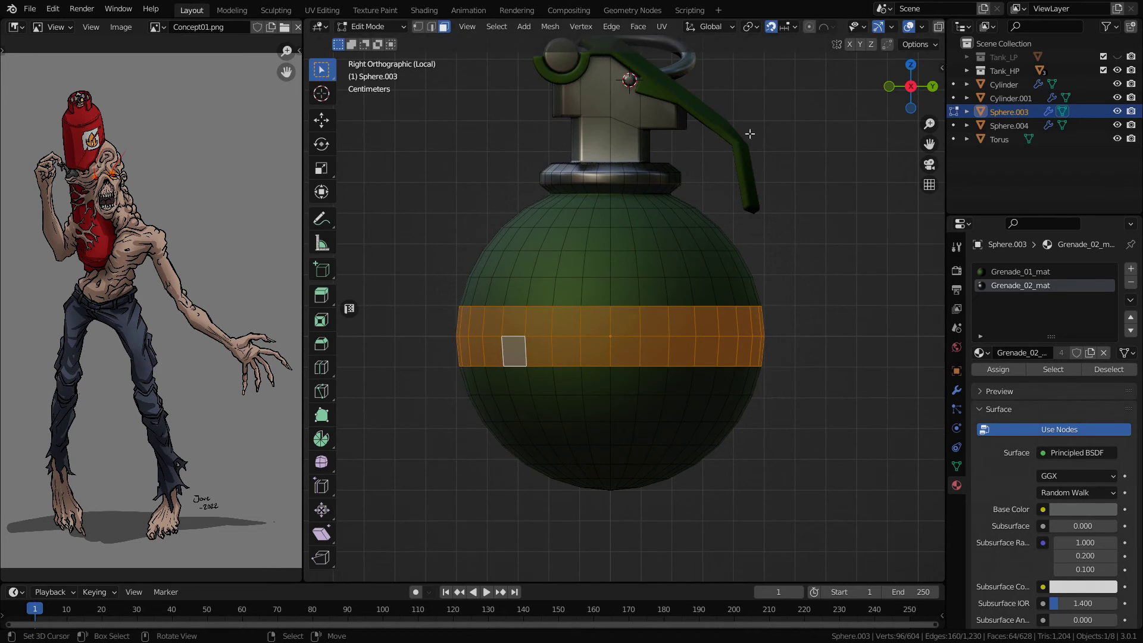
# Extrude the equator band, scale it to 1.1, and reduce its height along Z to form a raised ring
pyautogui.press('e')
pyautogui.rightClick(795, 420)
pyautogui.press('s')
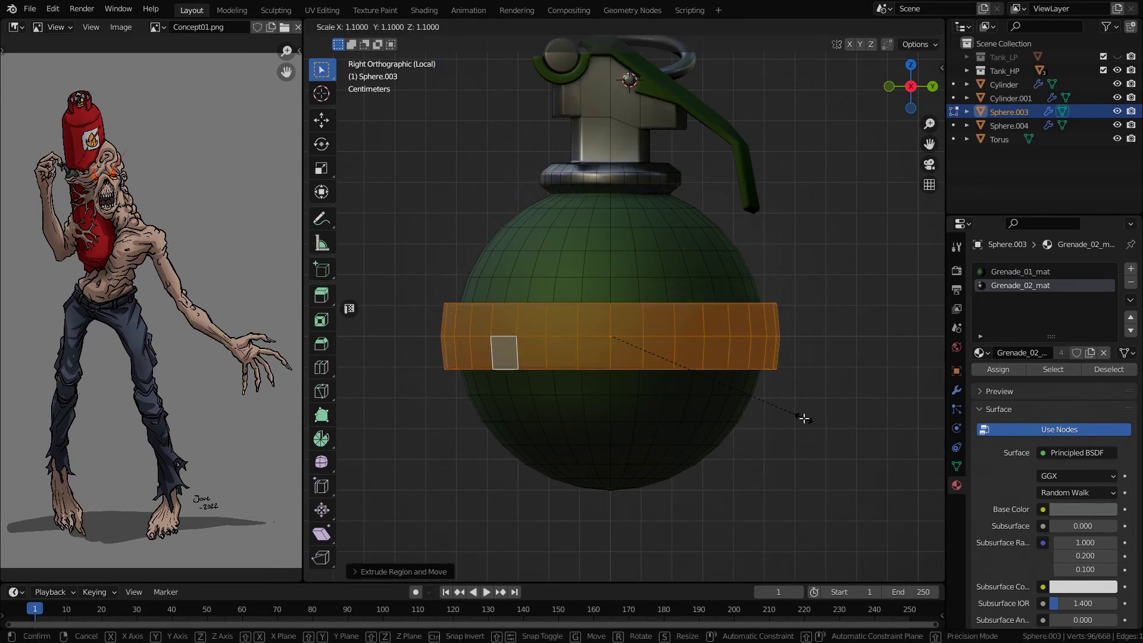
pyautogui.click(804, 418)
pyautogui.press('s')
pyautogui.press('z')
pyautogui.click(641, 469)
pyautogui.press('Tab')
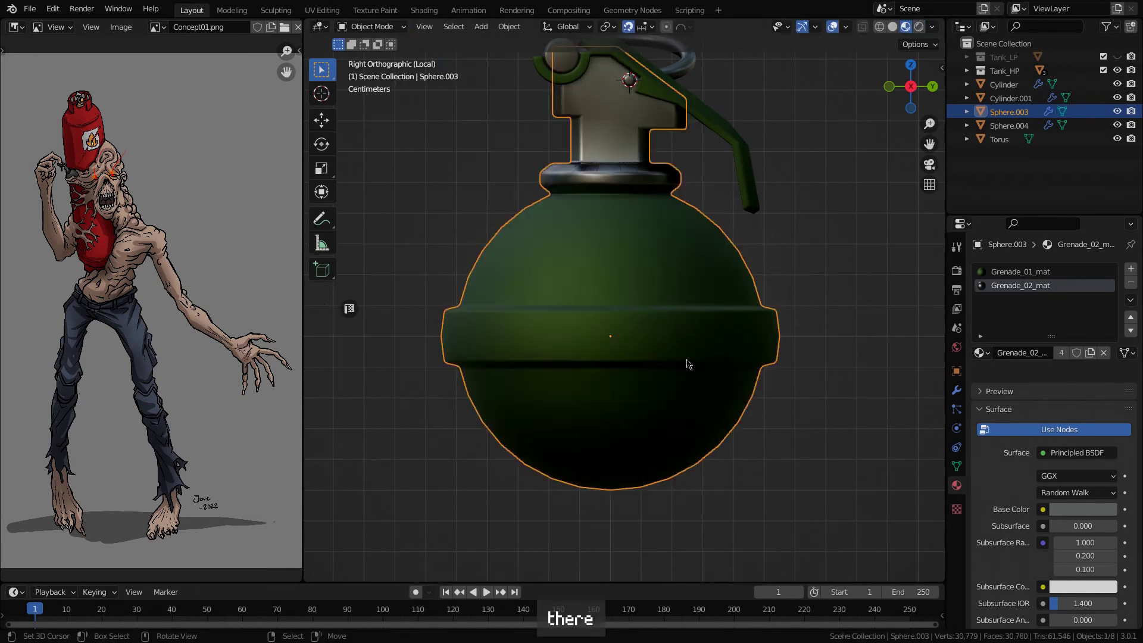
# Examine the whole grenade with its raised ring from several angles and distances
pyautogui.scroll(-5, 689, 362)
pyautogui.moveTo(657, 295); pyautogui.dragTo(626, 274, button='middle')
pyautogui.click(702, 344)
pyautogui.scroll(-3, 667, 337)
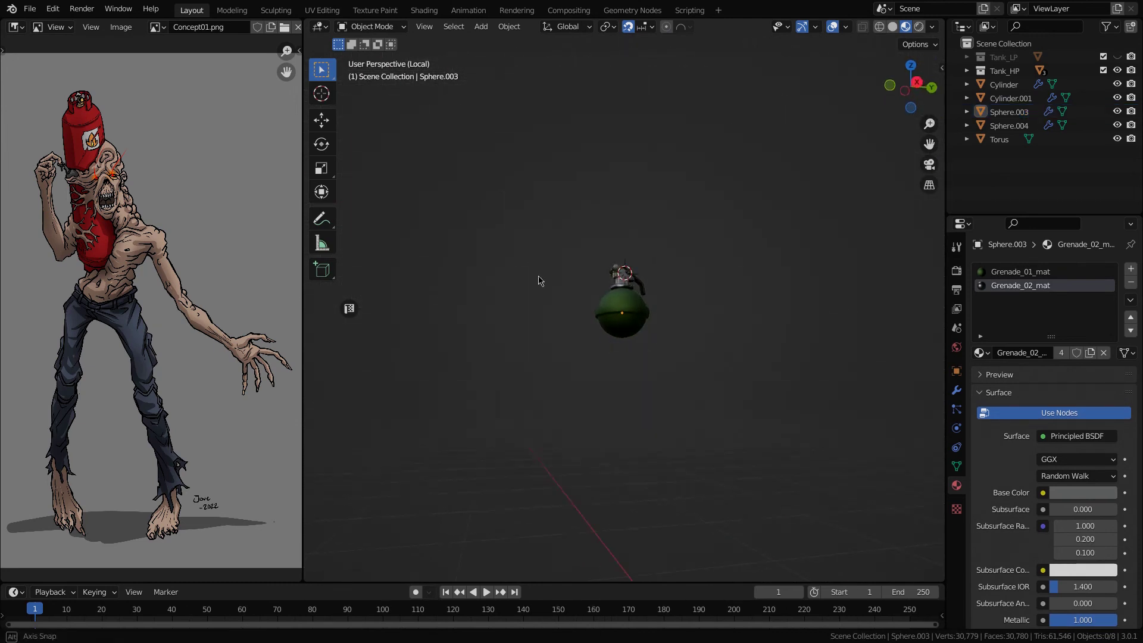
pyautogui.moveTo(583, 365); pyautogui.dragTo(705, 376, button='middle')
pyautogui.moveTo(583, 346); pyautogui.dragTo(569, 270, button='middle')
pyautogui.scroll(3, 718, 322)
pyautogui.scroll(2, 581, 285)
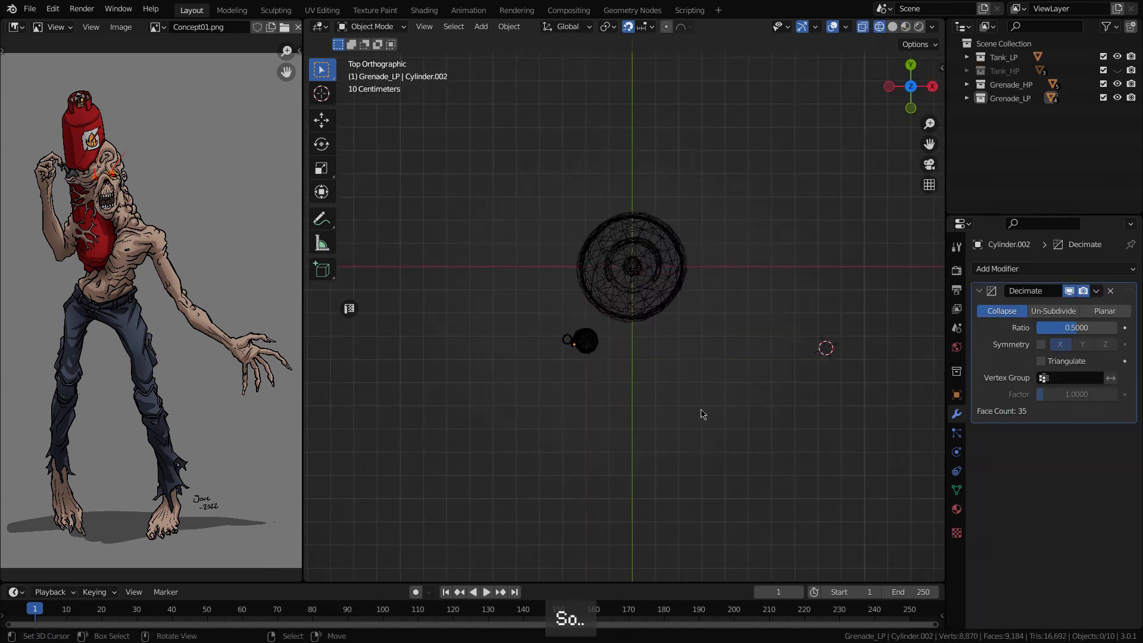
# Duplicate the selected low-poly tank and grenade meshes in place
pyautogui.moveTo(701, 413); pyautogui.dragTo(681, 249, button='middle')
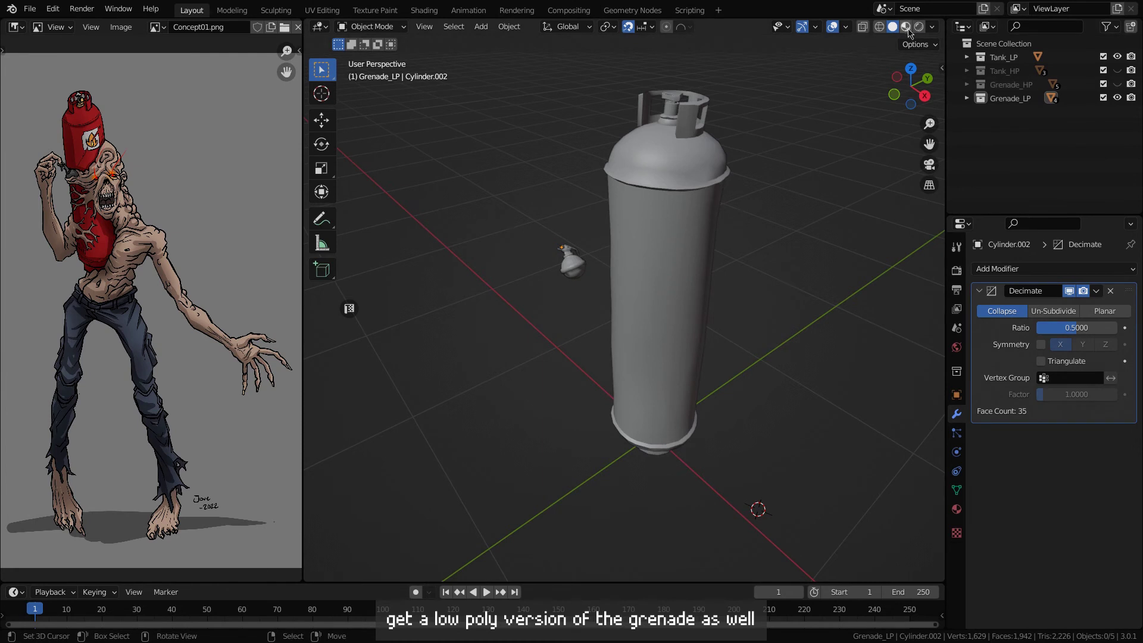
pyautogui.click(905, 27)
pyautogui.moveTo(774, 148)
pyautogui.mouseDown(button='middle')
pyautogui.moveTo(684, 247)
pyautogui.moveTo(702, 171)
pyautogui.moveTo(819, 159)
pyautogui.moveTo(857, 204)
pyautogui.moveTo(816, 250)
pyautogui.mouseUp(button='middle')
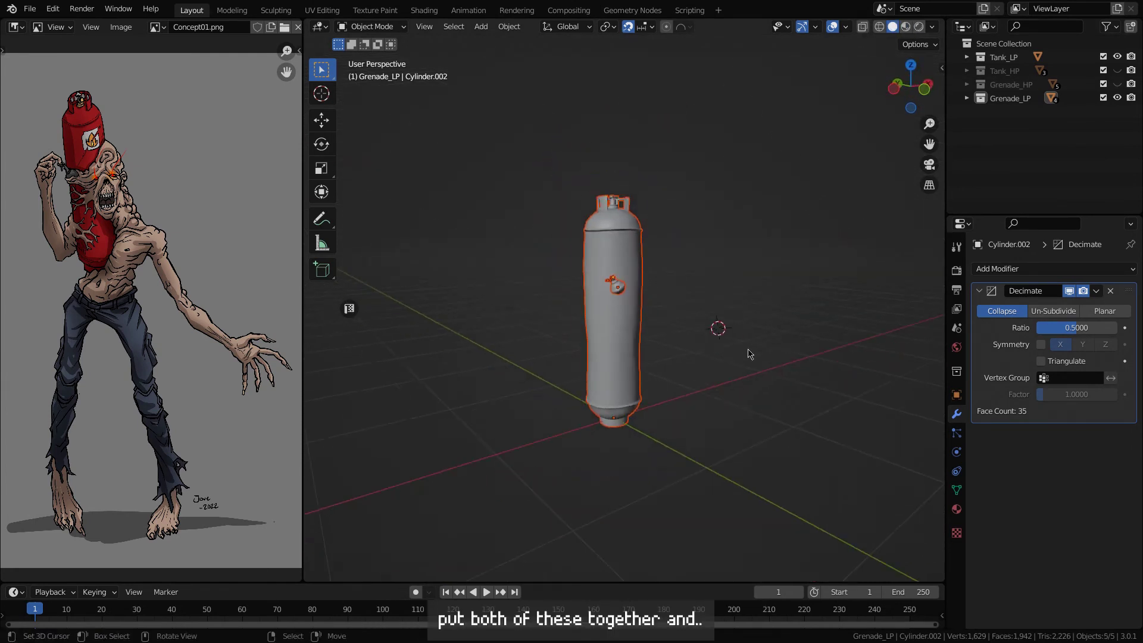
pyautogui.scroll(2, 648, 366)
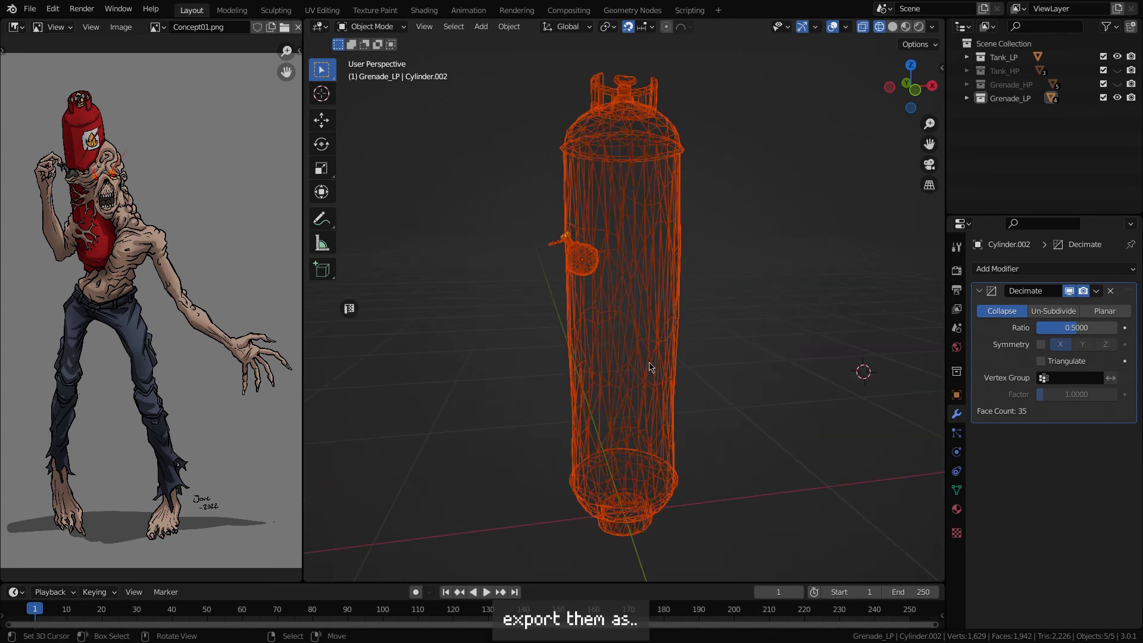
pyautogui.hotkey('shift', 'd')
pyautogui.rightClick(737, 335)
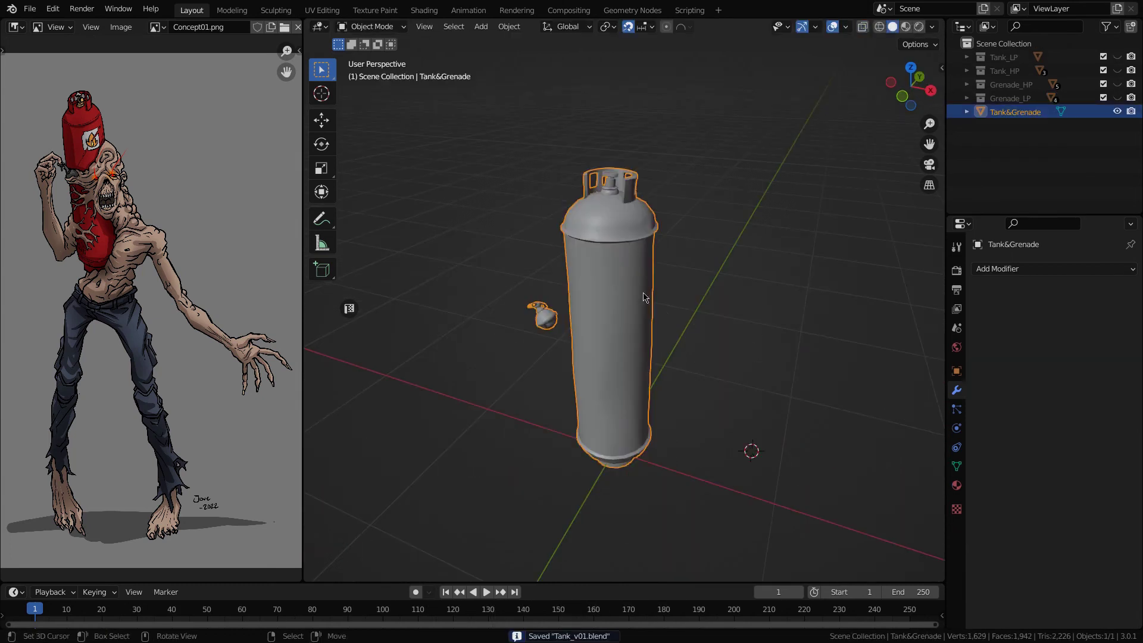
# Open the list of export formats for the combined Tank&Grenade object
pyautogui.click(30, 8)
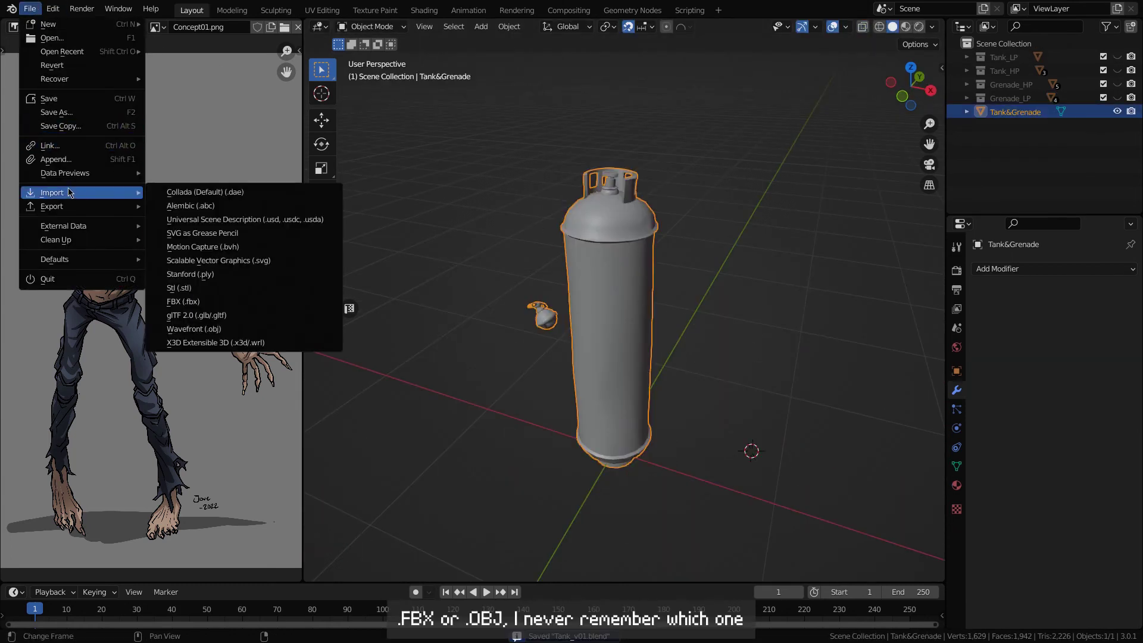
pyautogui.moveTo(64, 211)
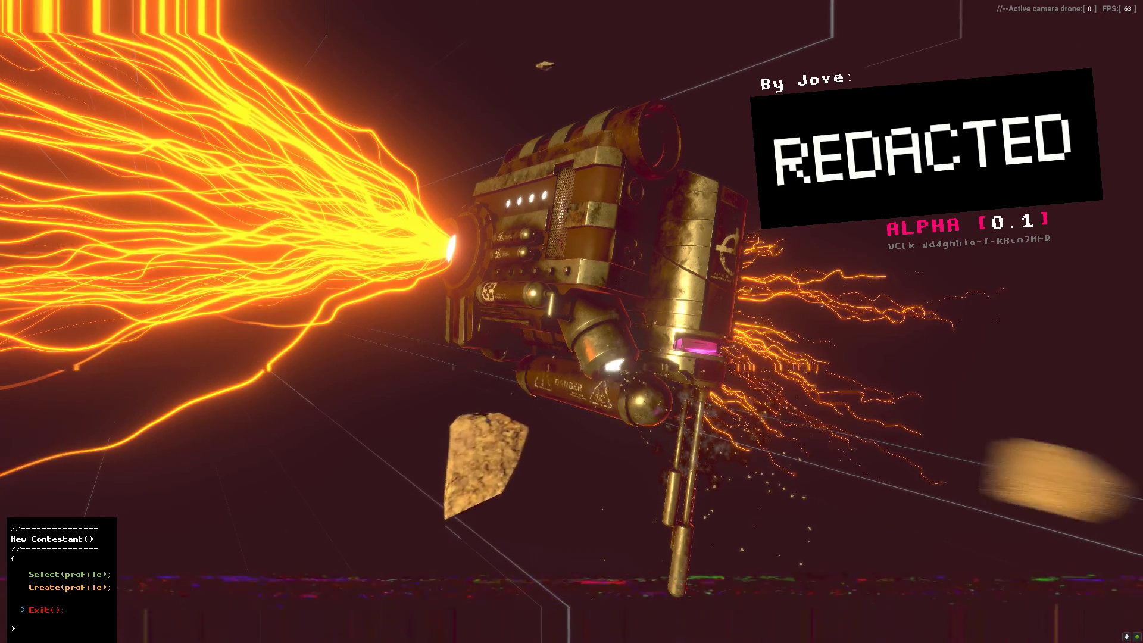
pyautogui.press('space')
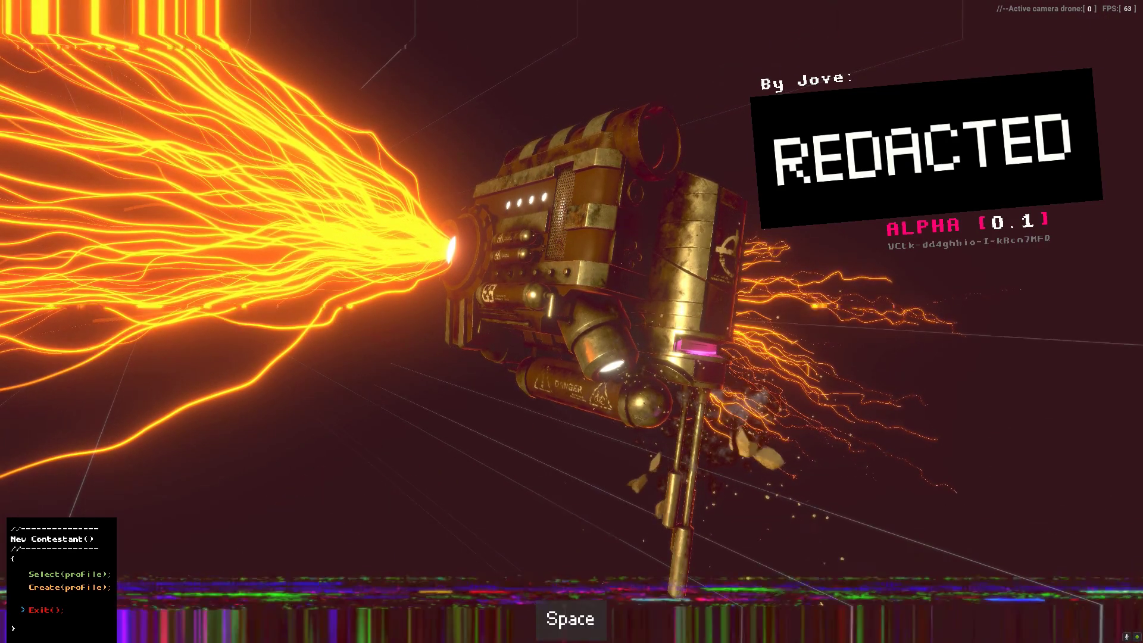
pyautogui.press('space')
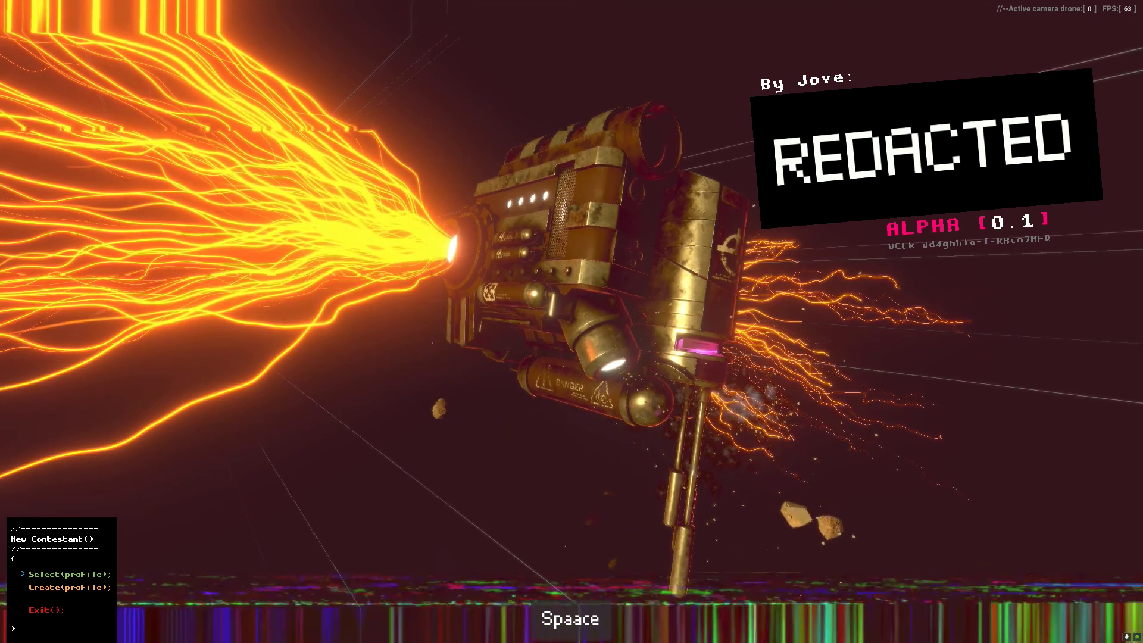